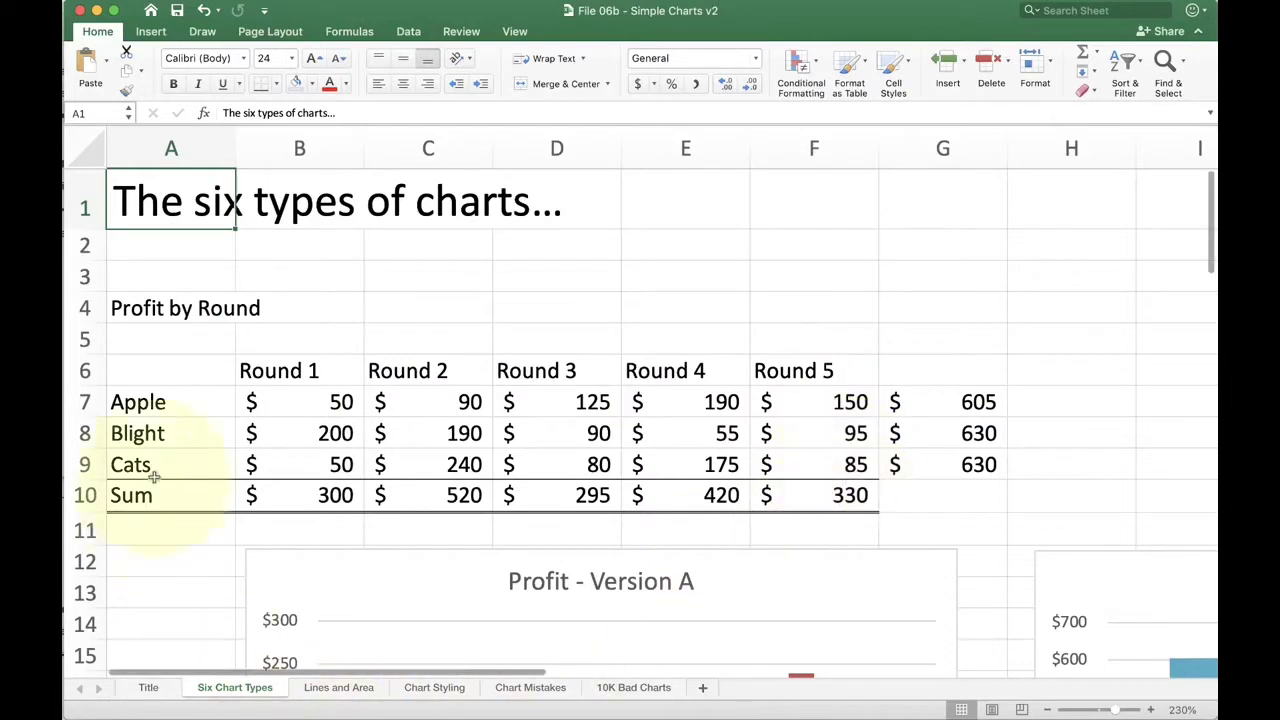
Step: Select the Apple, Blight and Cats row labels and the Round 1 to Round 5 headers
left_click(185, 403)
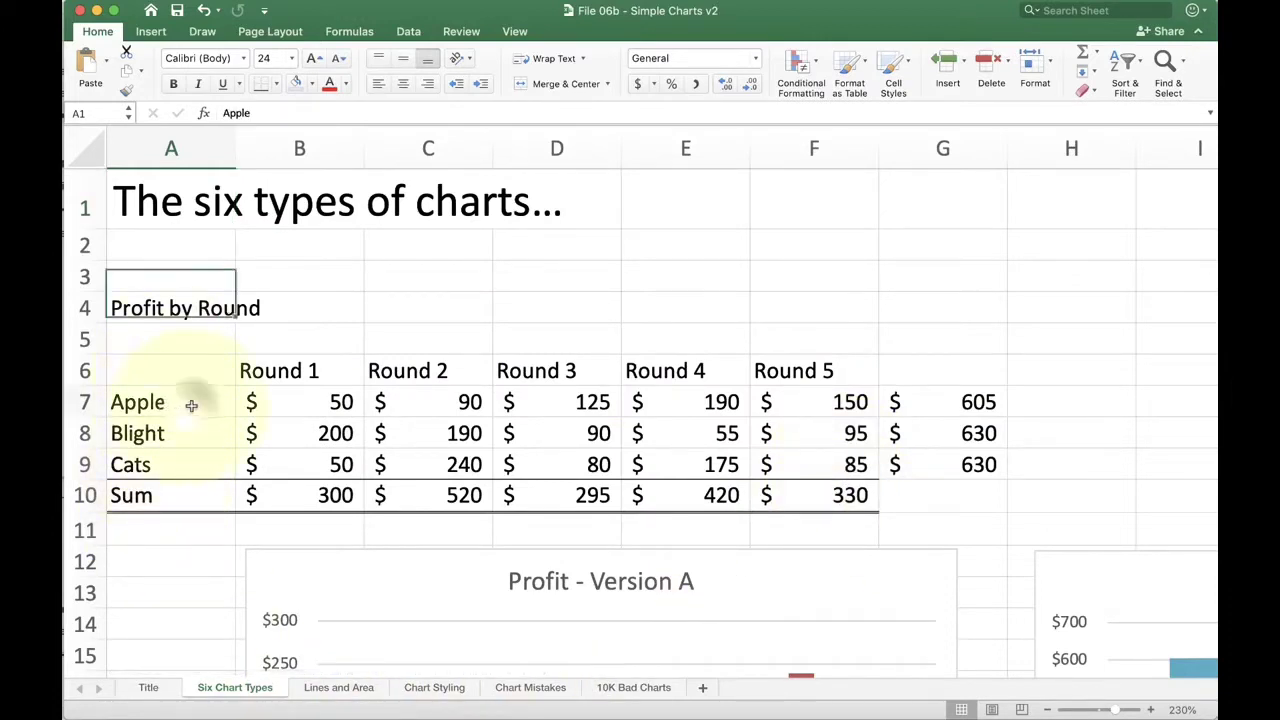
left_click(194, 430)
left_click(194, 457)
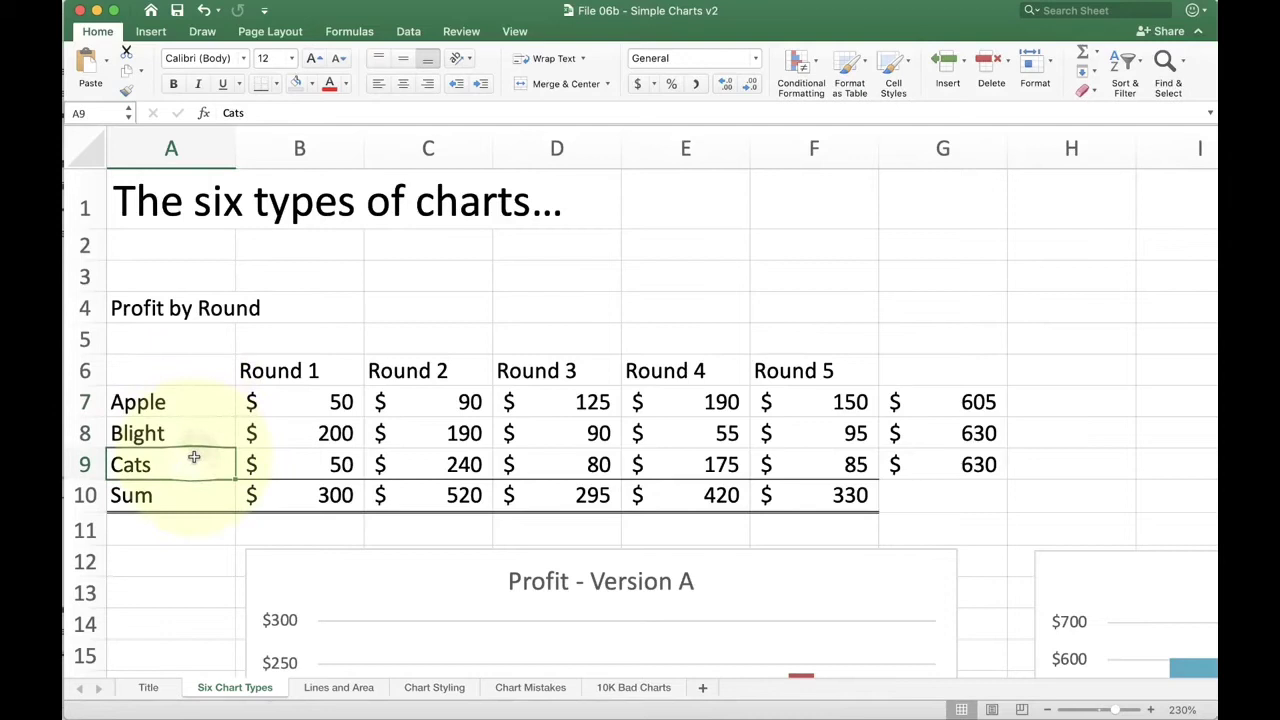
left_click_drag(328, 371, 806, 369)
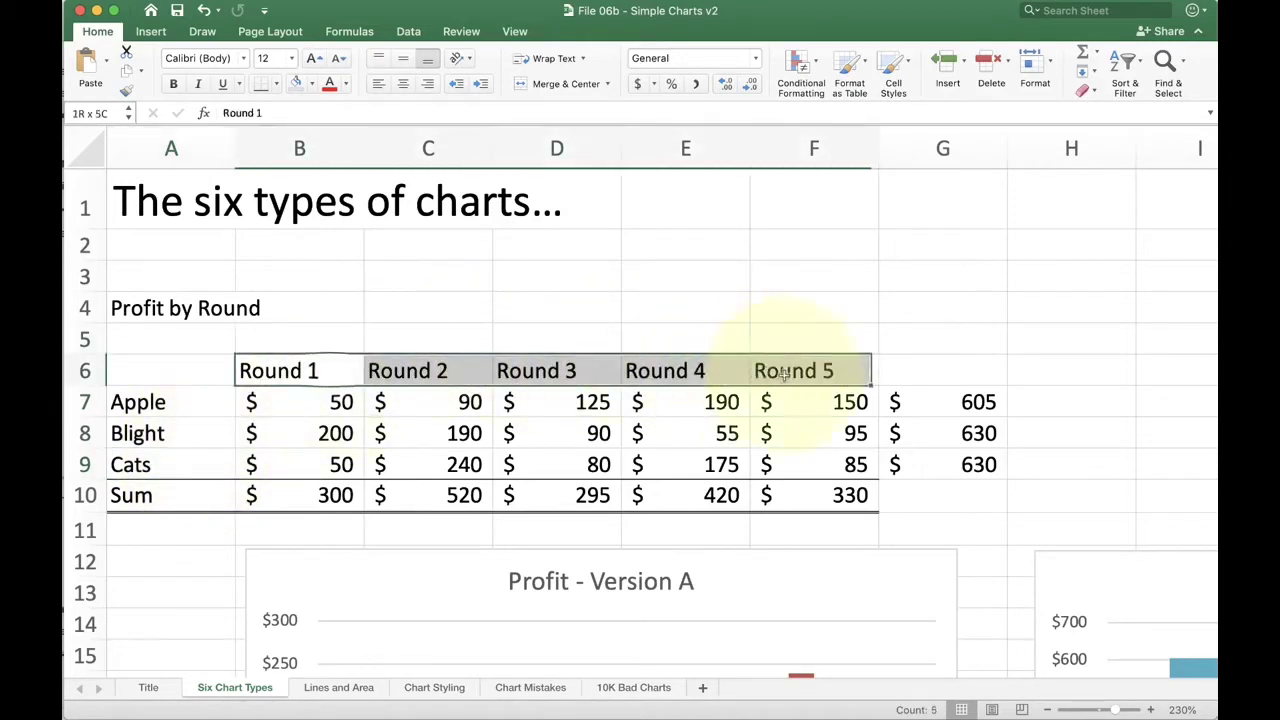
left_click(175, 403)
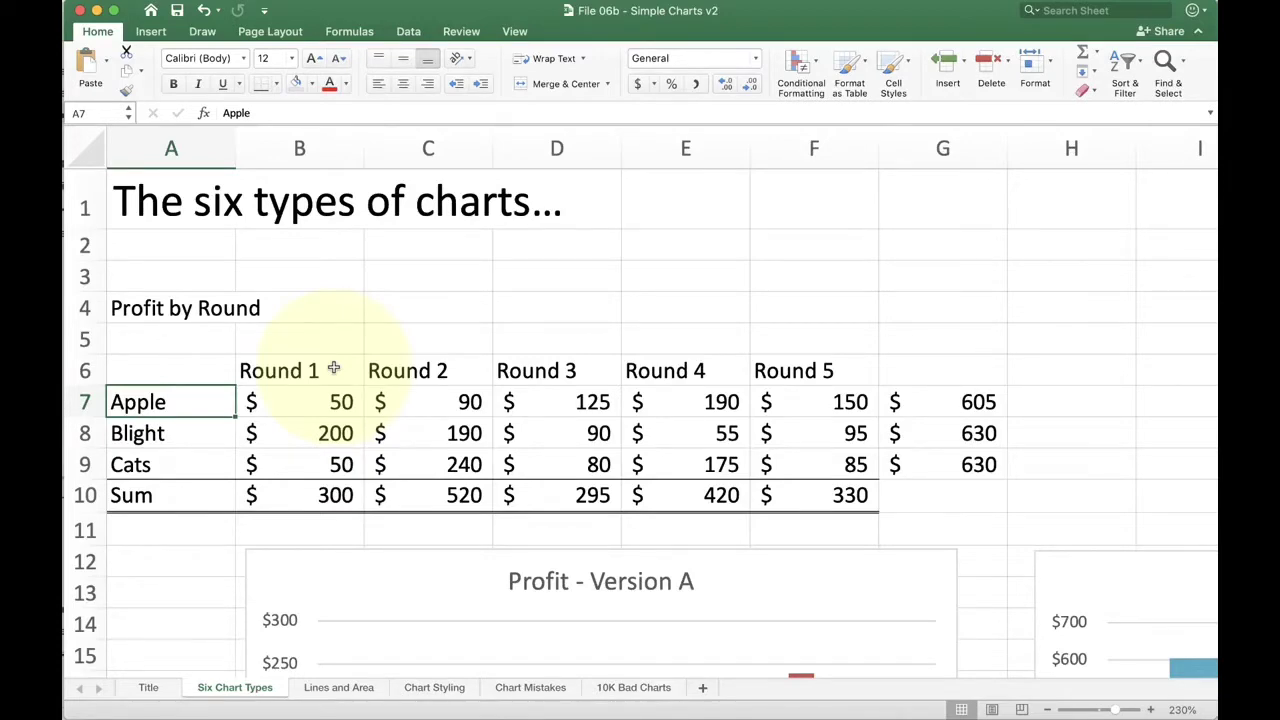
Step: Zoom out to about 109% to view charts Versions A–F, then return to cell A6
scroll(333, 369, "down", 5)
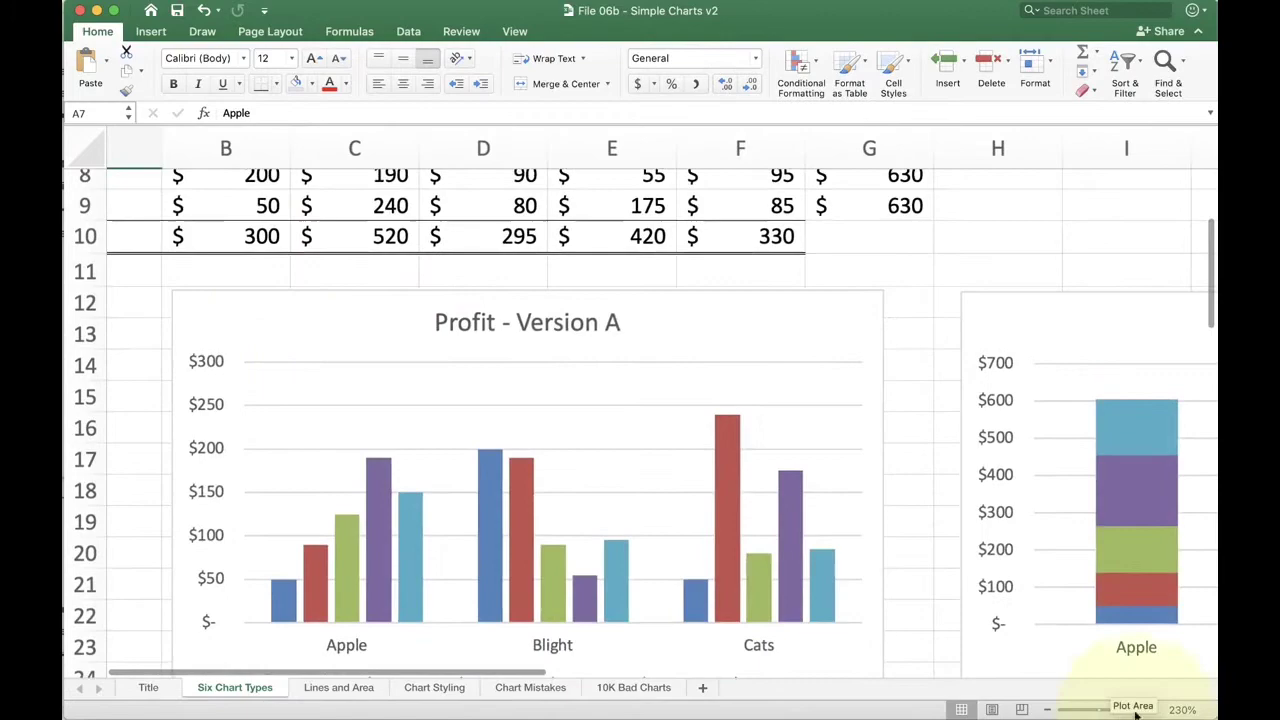
left_click_drag(1110, 711, 1102, 712)
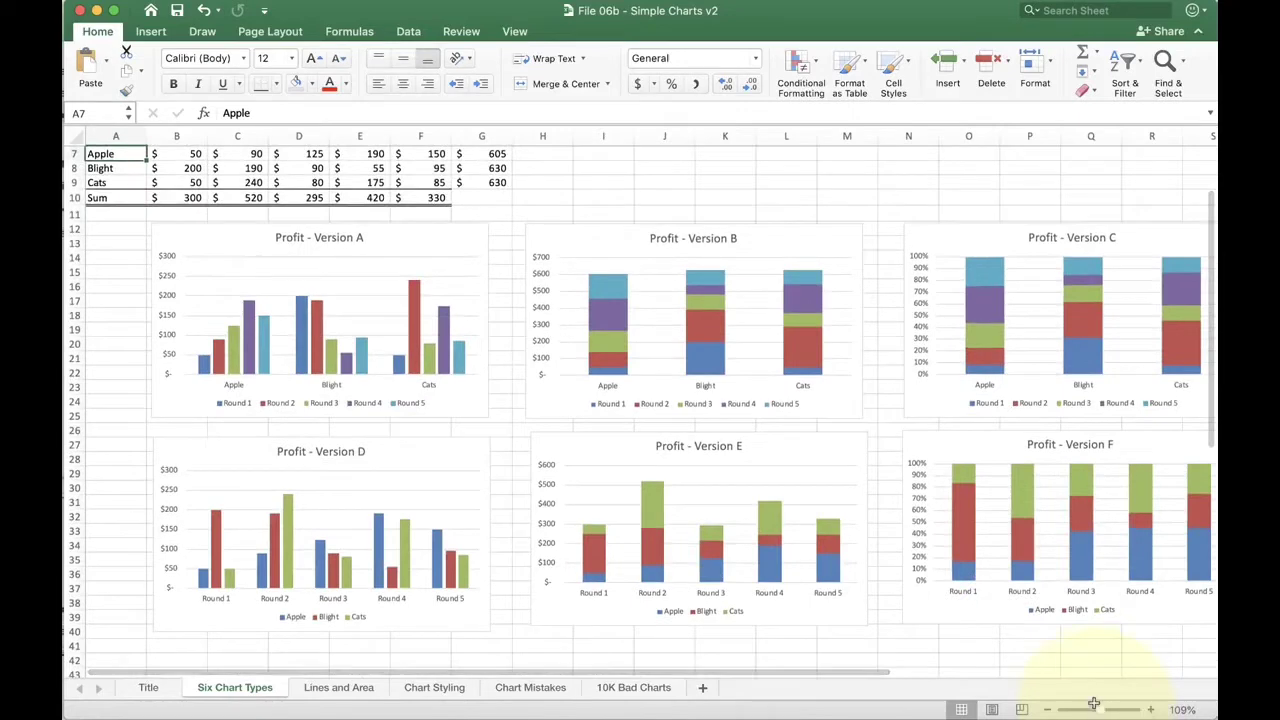
scroll(1020, 646, "right", 2)
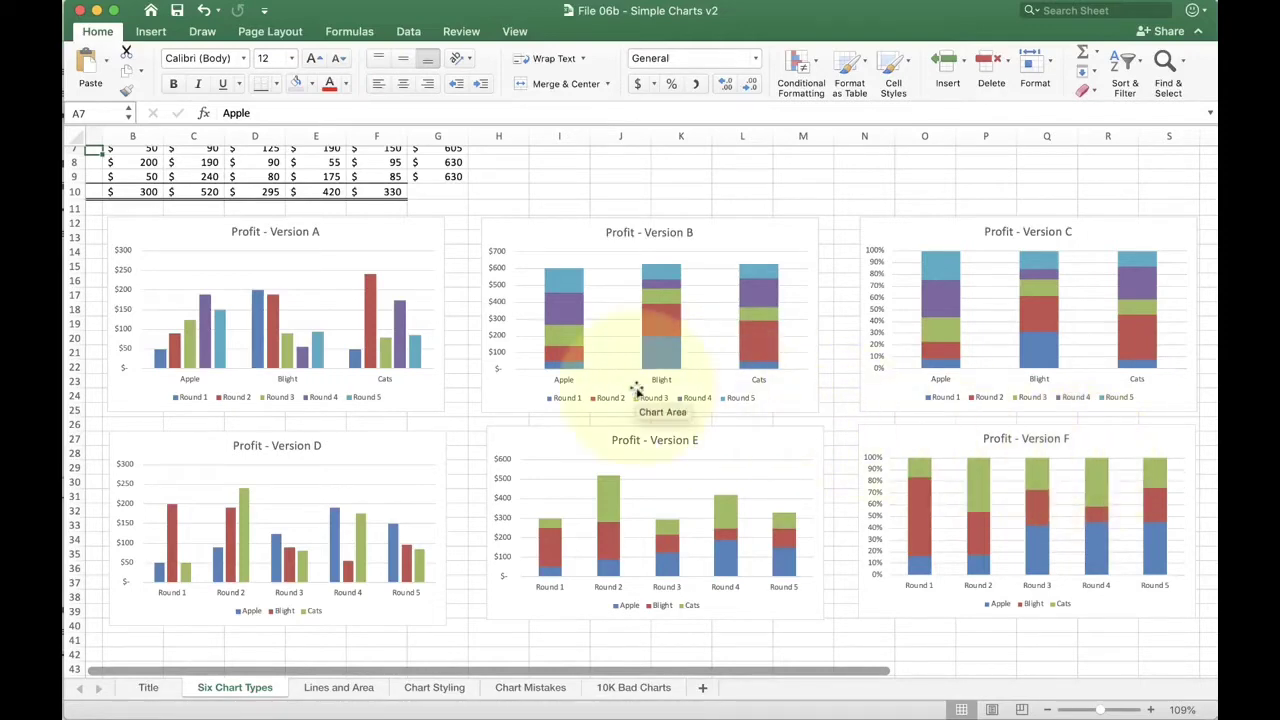
scroll(636, 390, "up", 4)
scroll(636, 390, "left", 1)
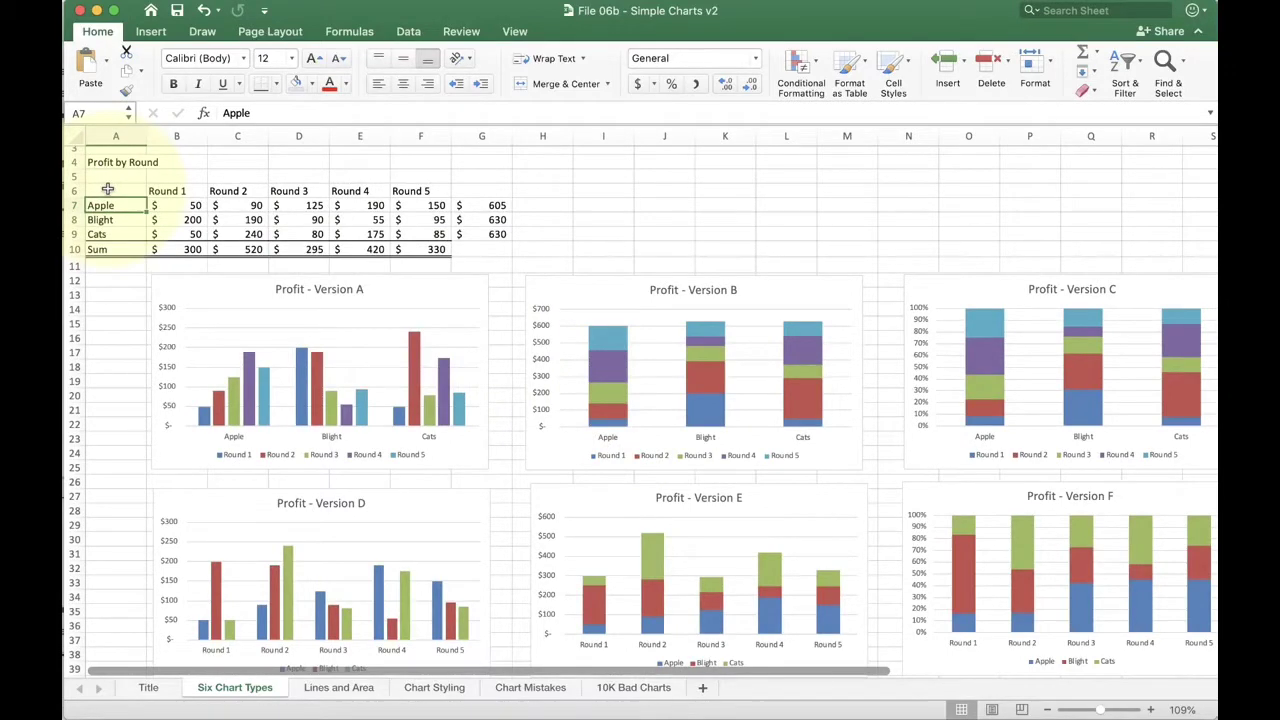
left_click(109, 189)
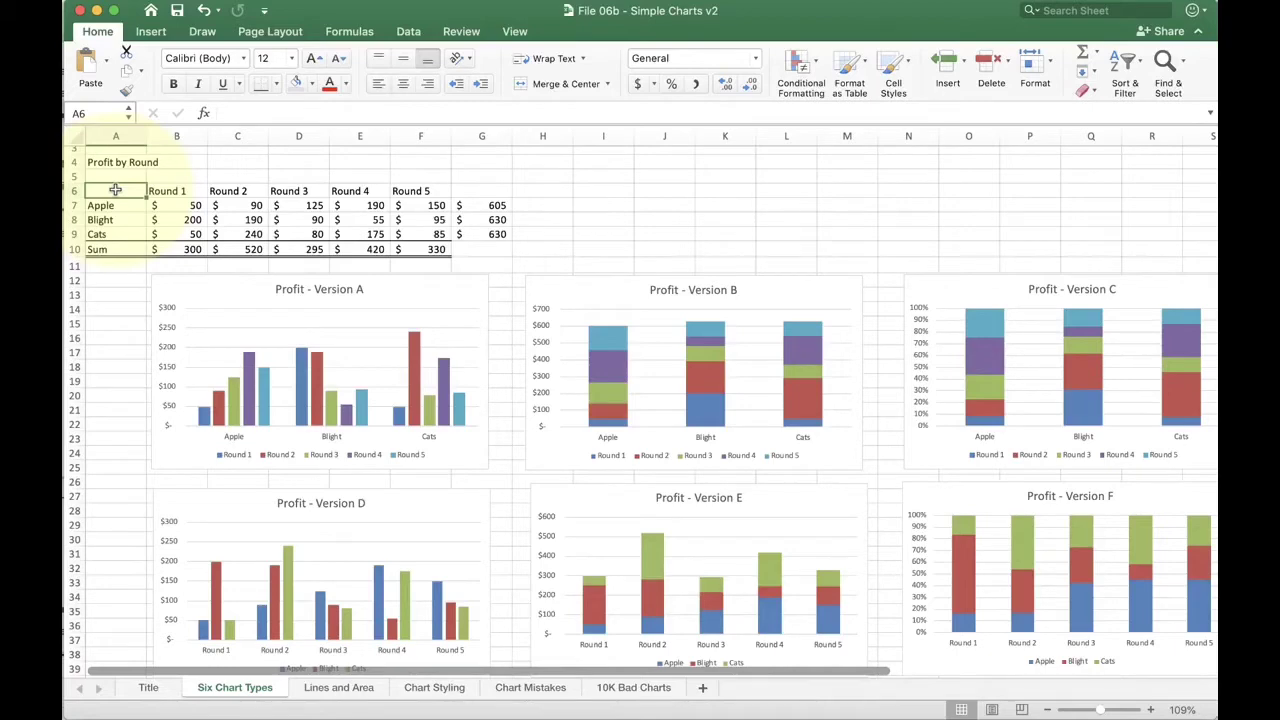
Step: Add a new sheet, zoom in, and enter headings Year and Profit in A3:B3
left_click(702, 688)
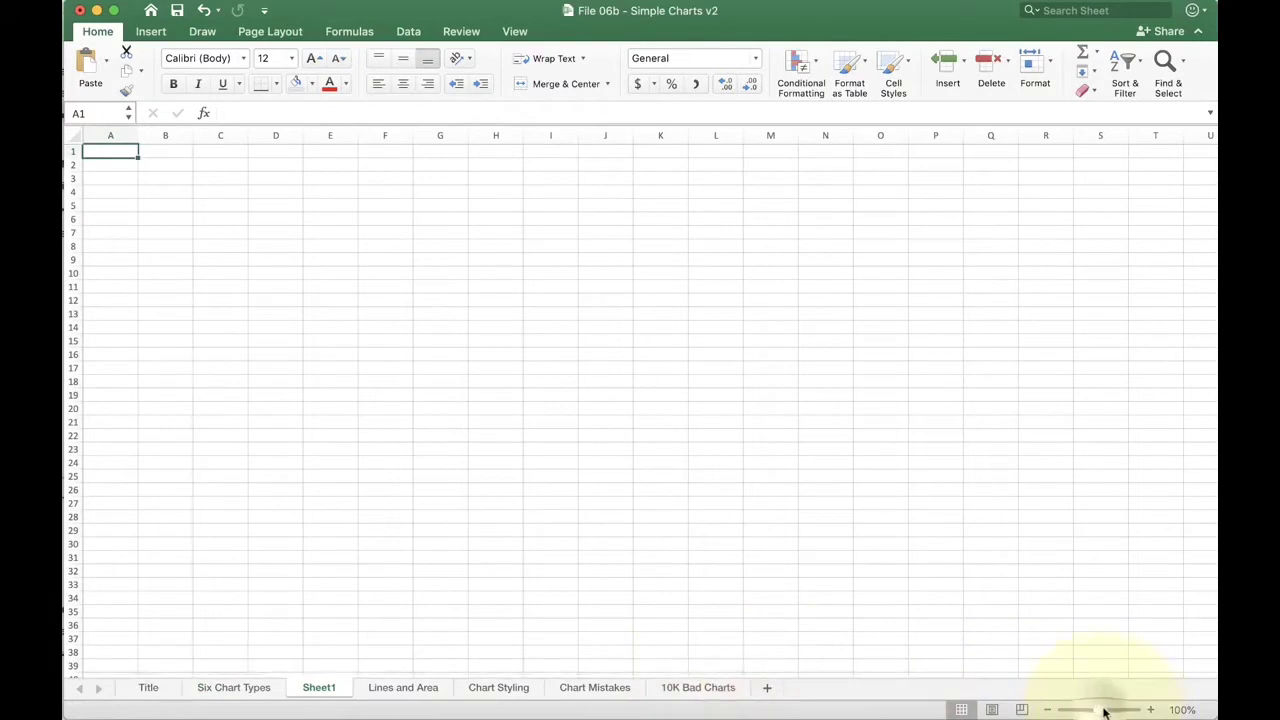
left_click_drag(1106, 711, 1130, 713)
left_click(192, 300)
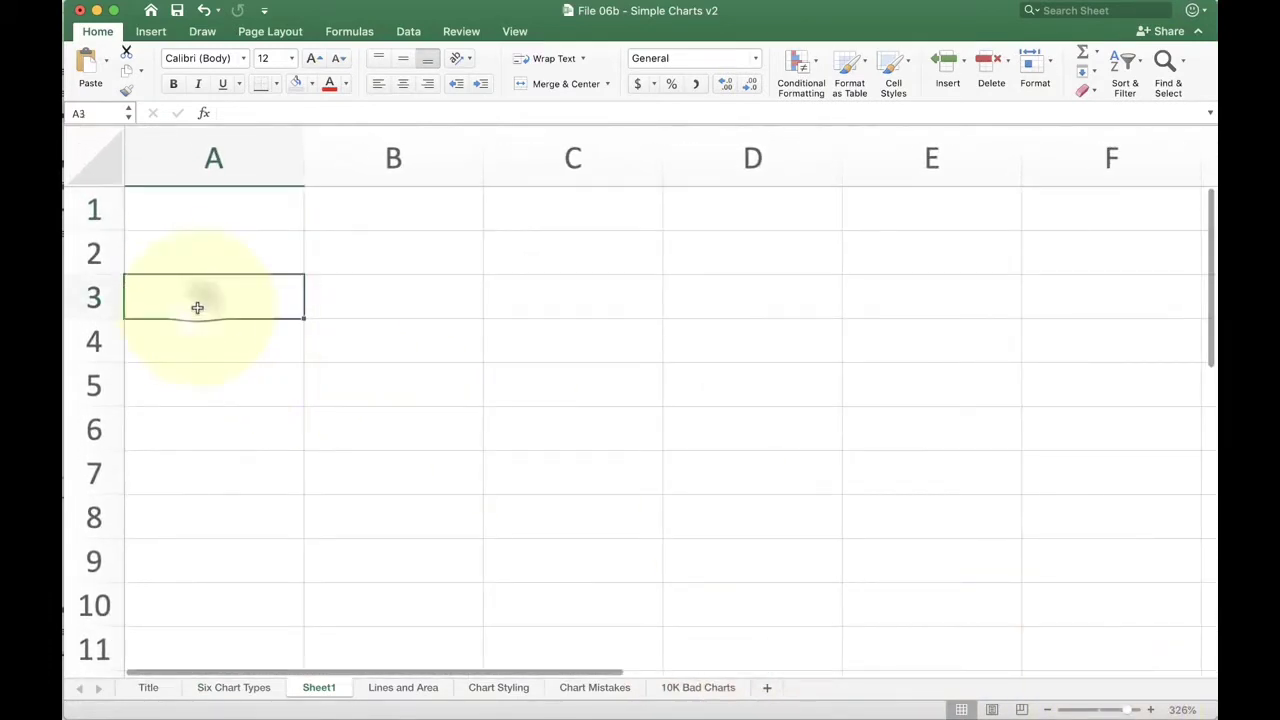
type("Year")
key("Tab")
type("Profit")
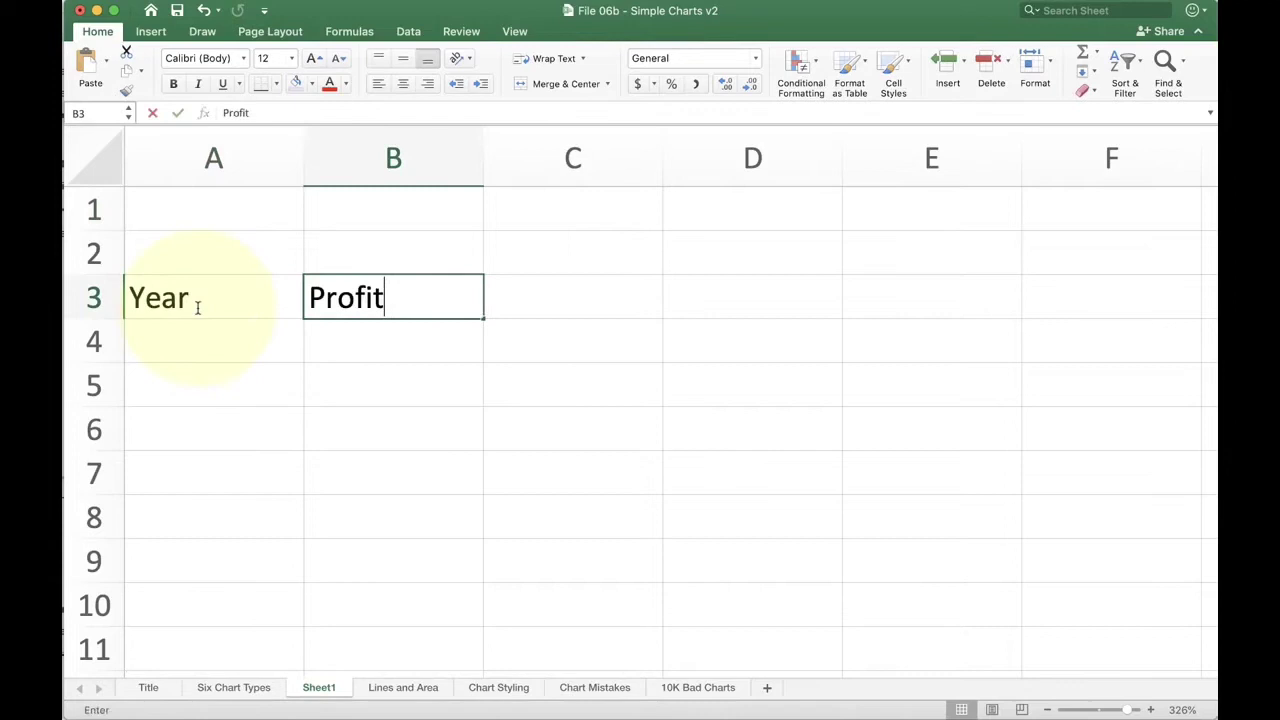
key("Return")
Step: Enter 2010 in A4 and fill the =A4+1 formula down to 2013
type("2010")
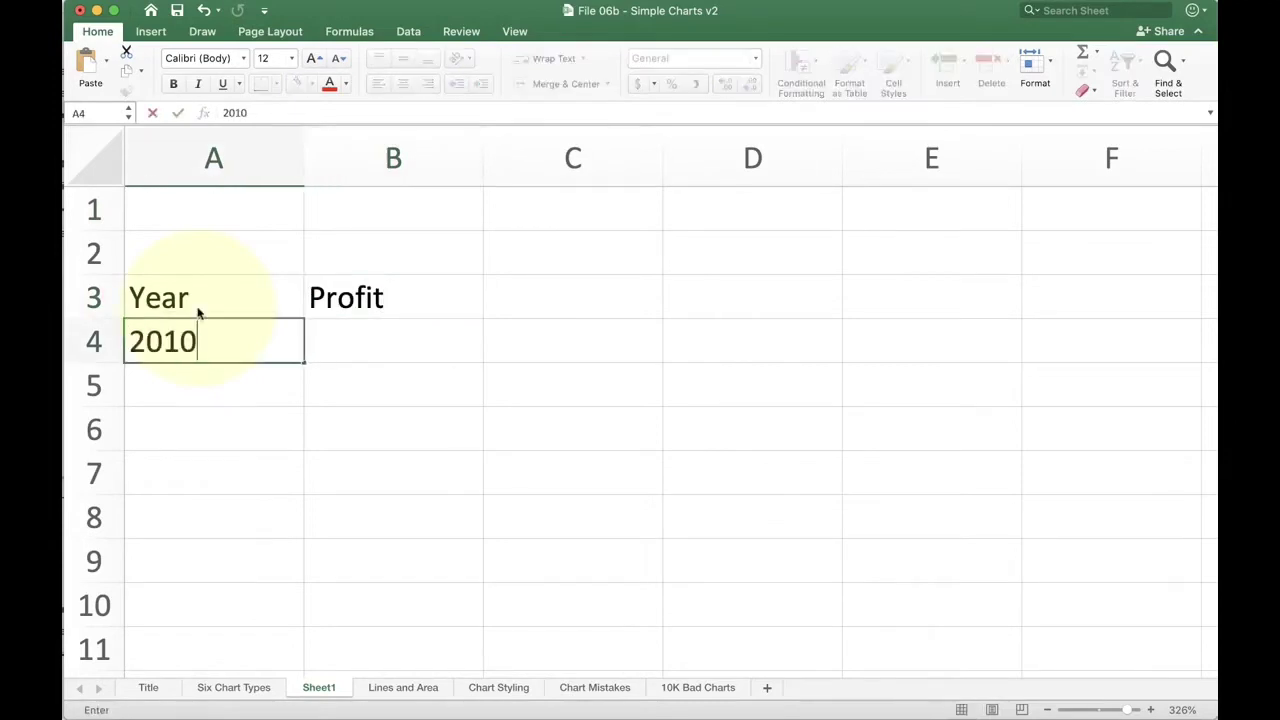
key("Return")
type("=")
key("Up")
type("+")
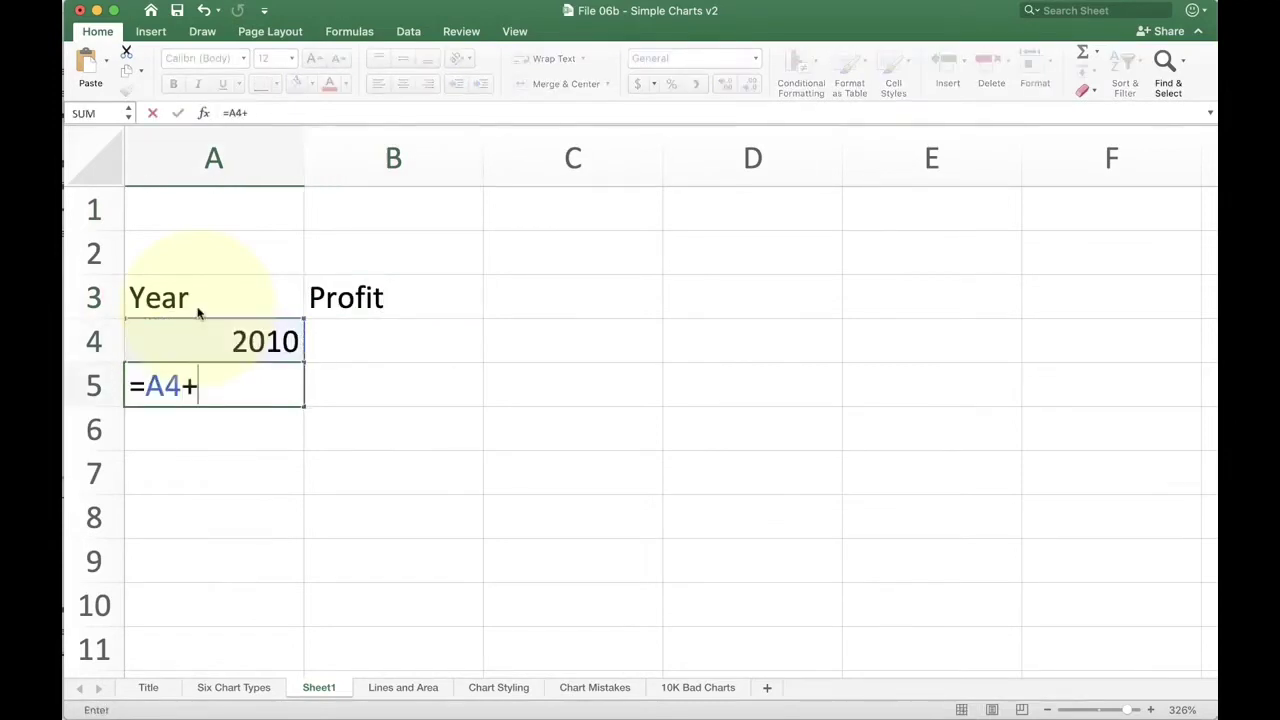
type("1")
key("Return")
key("Up")
key("shift+Down")
key("shift+Down")
key("ctrl+d")
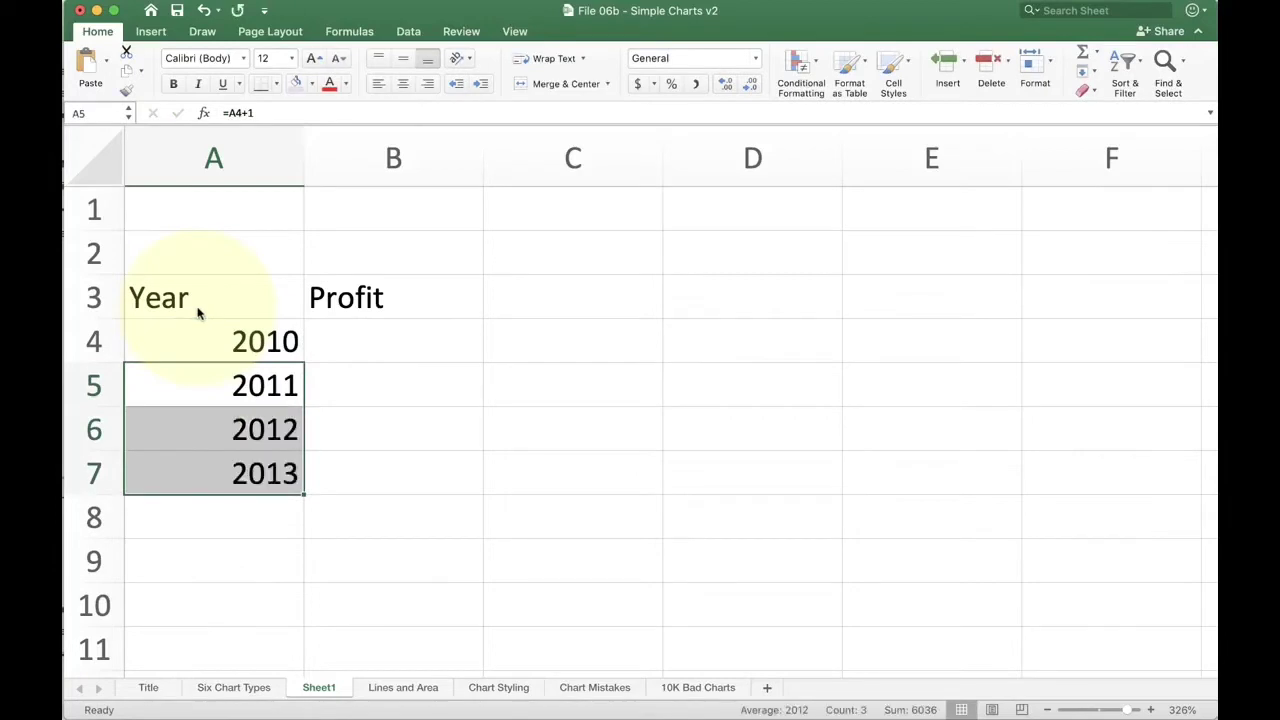
key("Up")
key("Right")
Step: Enter profits 50, 10, 100 and 50 in B4:B7
type("50")
key("Return")
type("10")
key("Return")
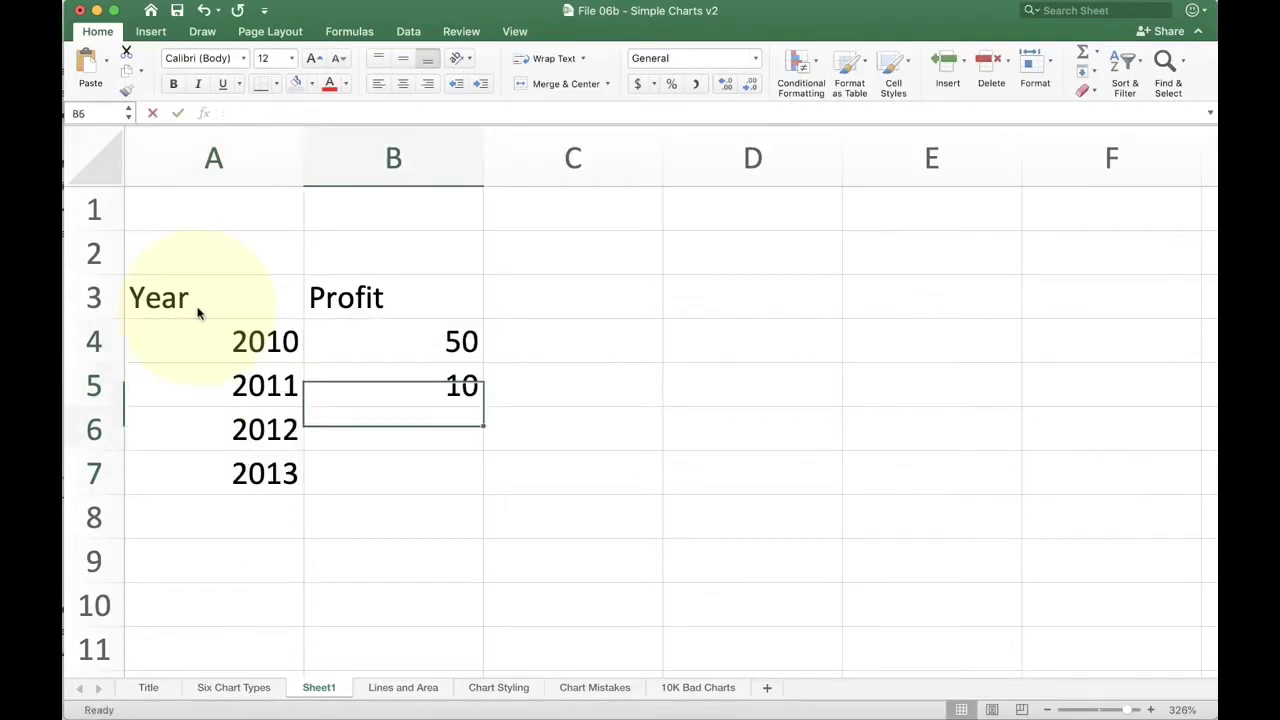
type("100")
key("Return")
type("50")
key("Return")
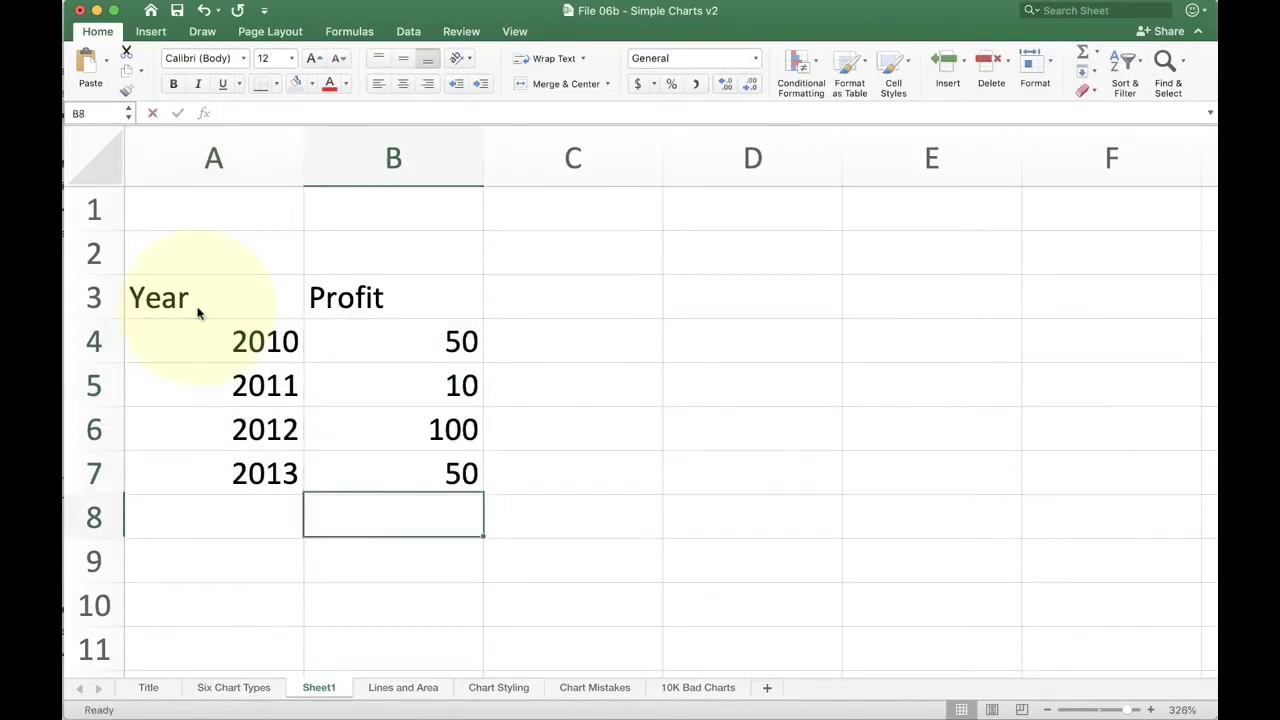
Step: Select the whole Year and Profit table A3:B7
left_click(215, 299)
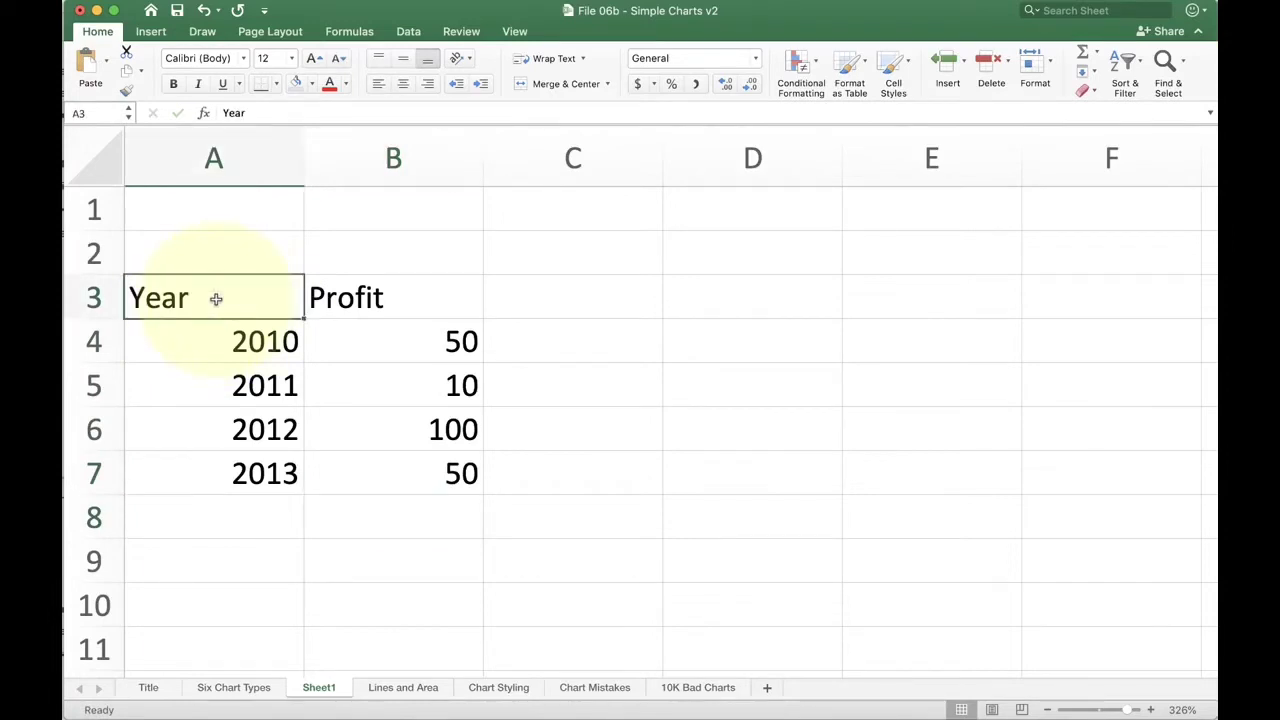
left_click_drag(437, 343, 449, 477)
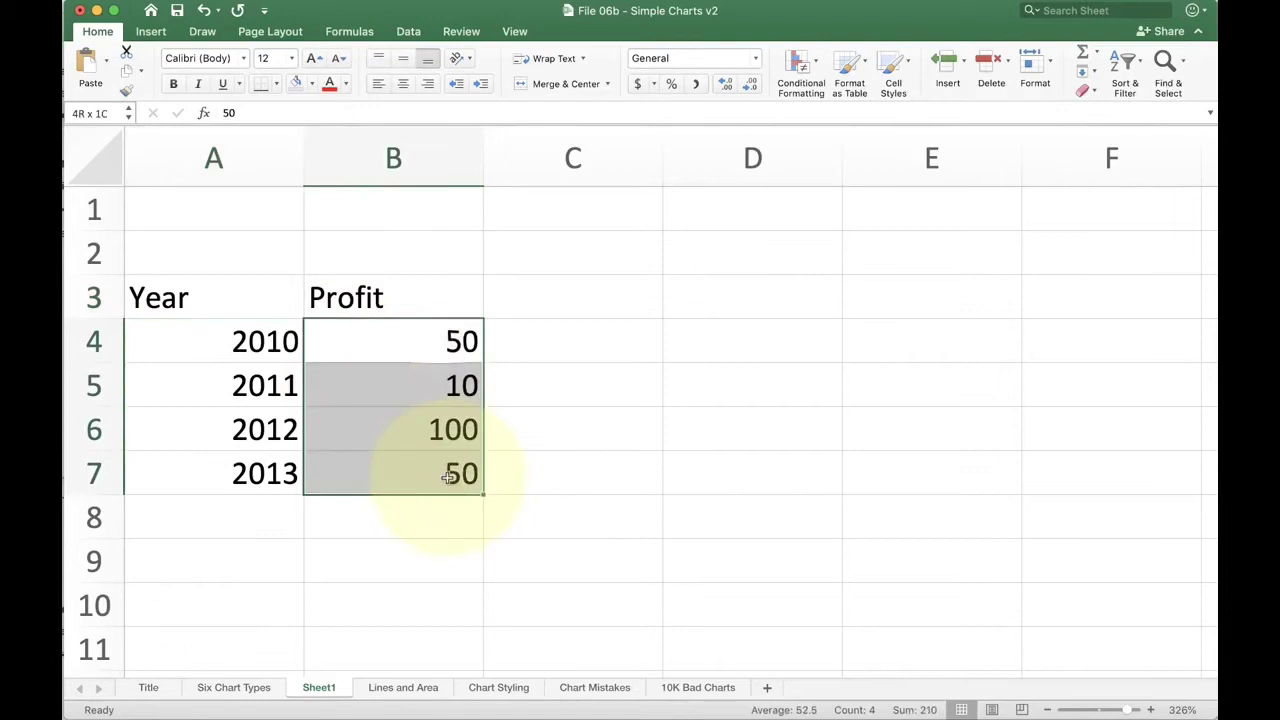
left_click_drag(223, 343, 229, 457)
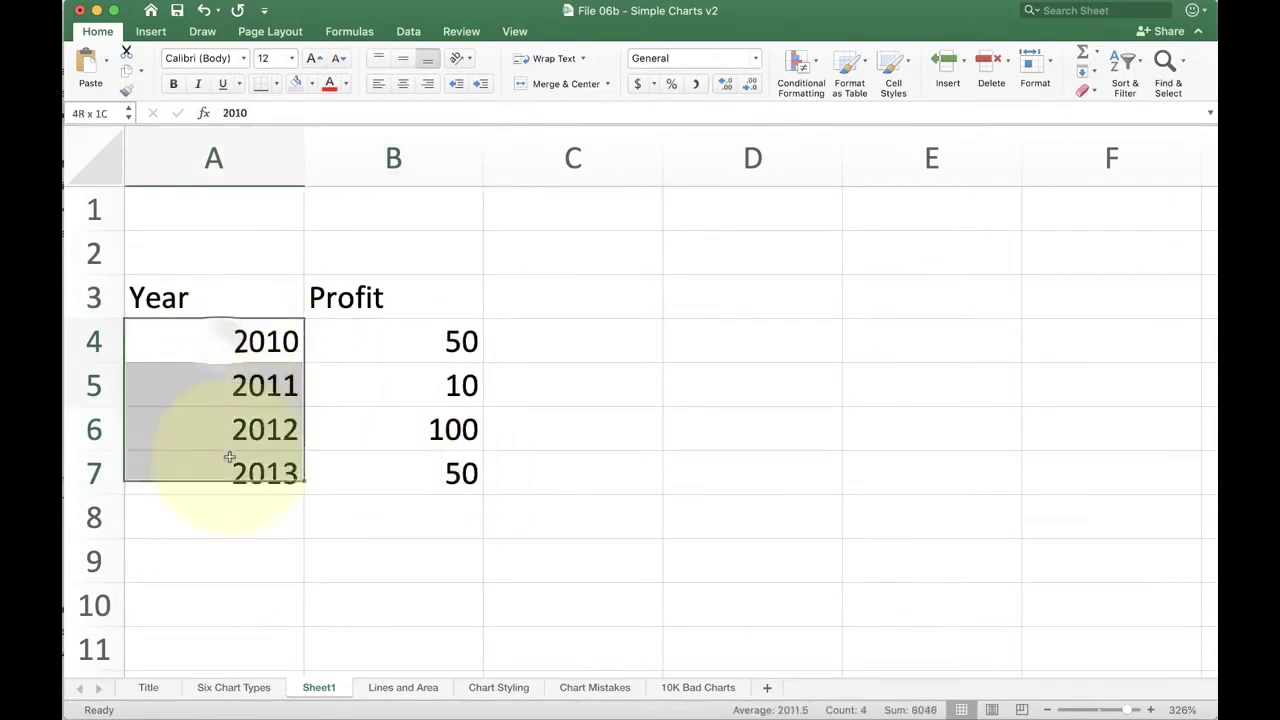
left_click_drag(263, 297, 417, 489)
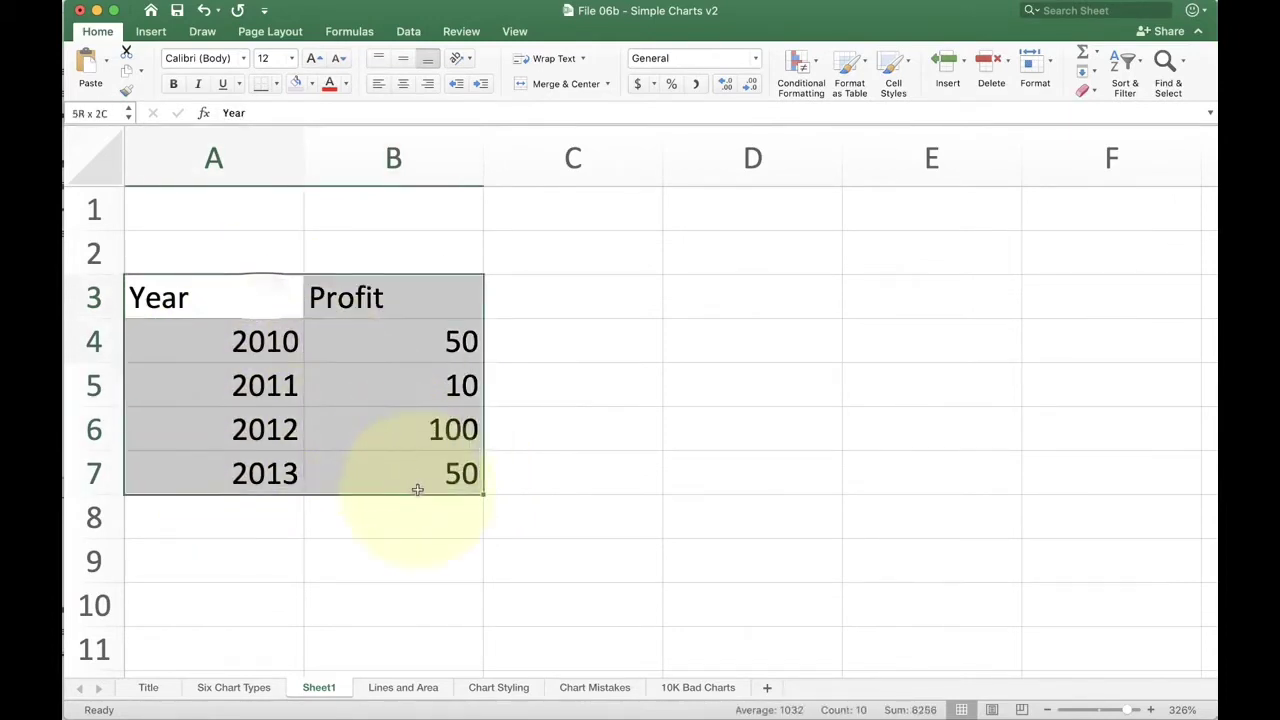
Step: Insert a 2-D Clustered Column chart of A3:B7 and zoom out to inspect it
left_click(151, 31)
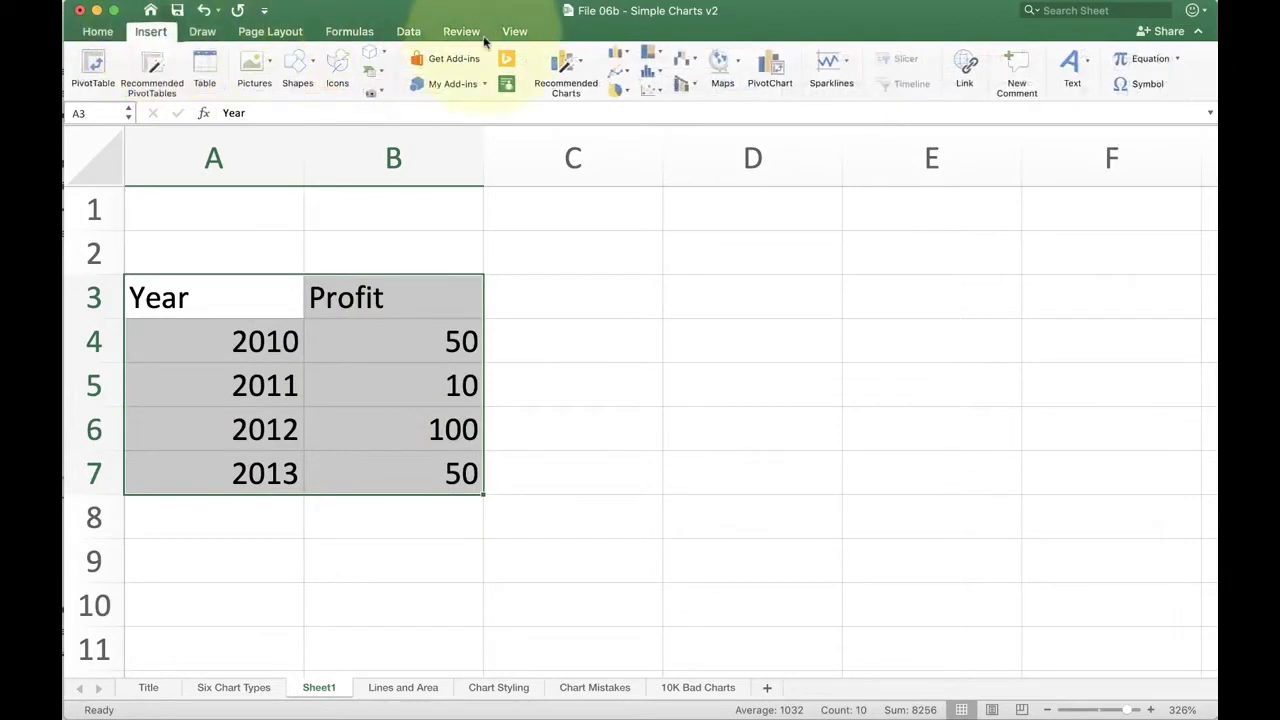
left_click(622, 58)
left_click(649, 126)
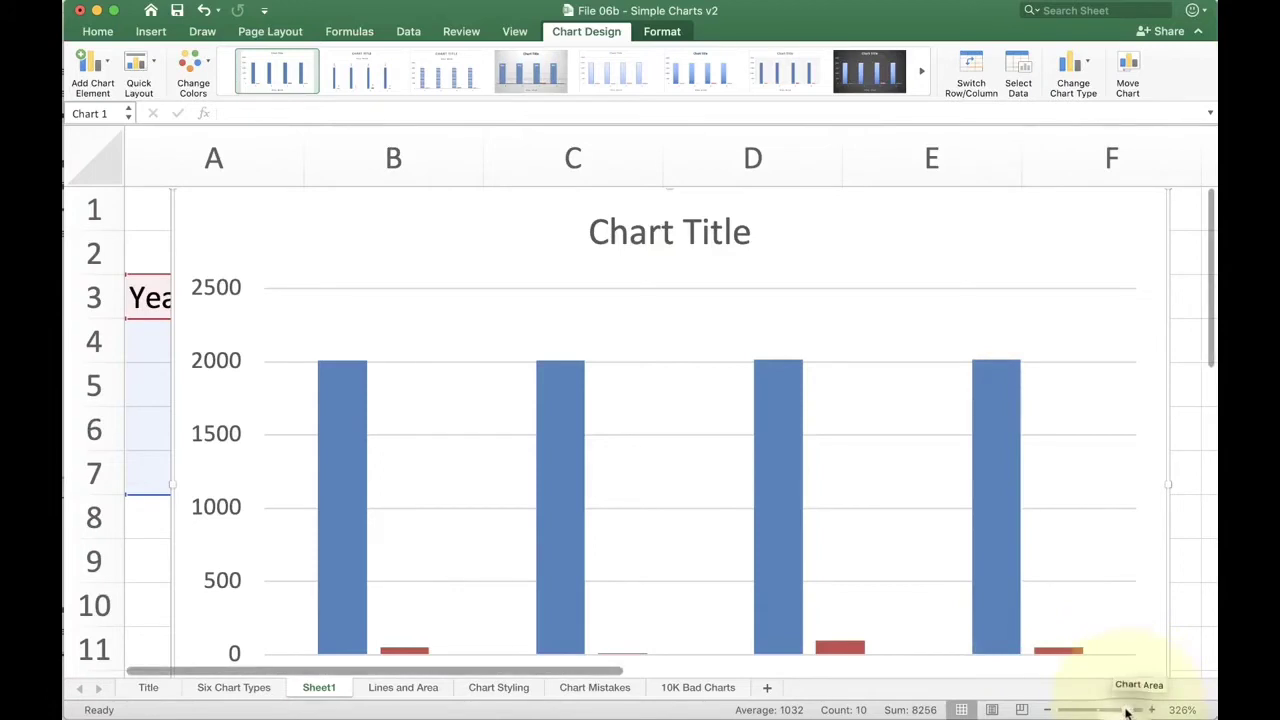
left_click_drag(1126, 712, 1119, 712)
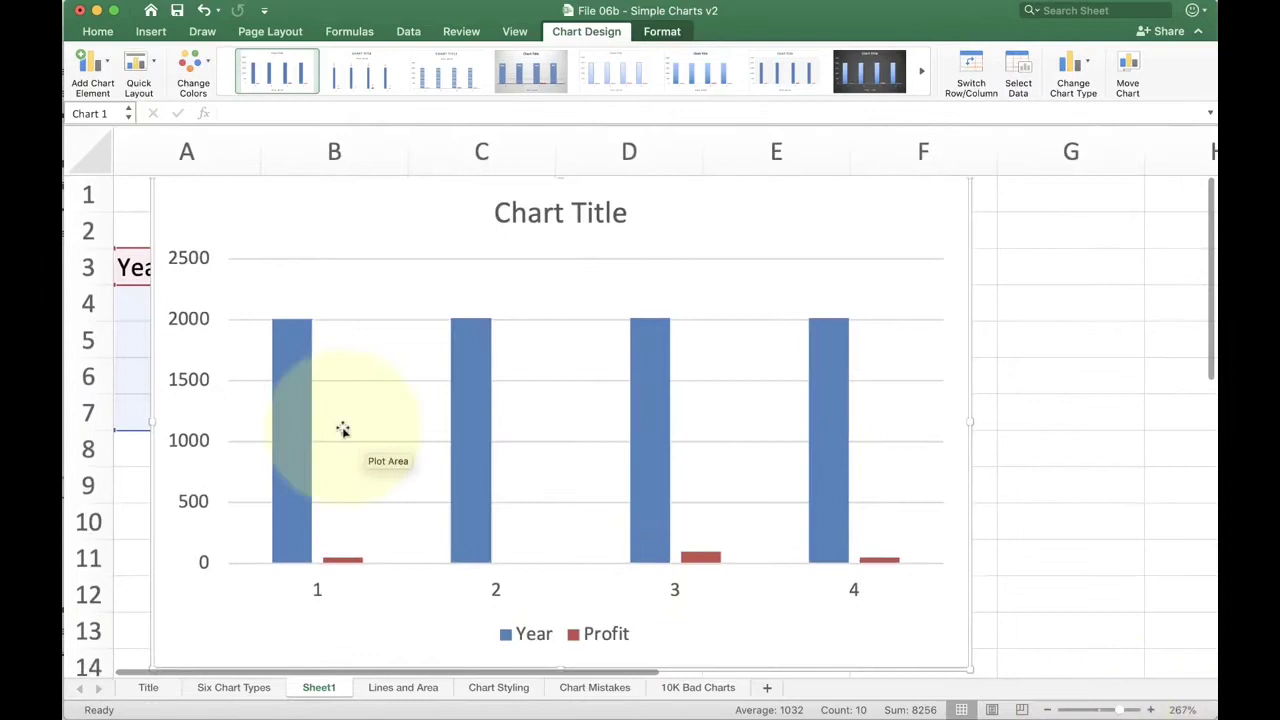
mouse_move(278, 324)
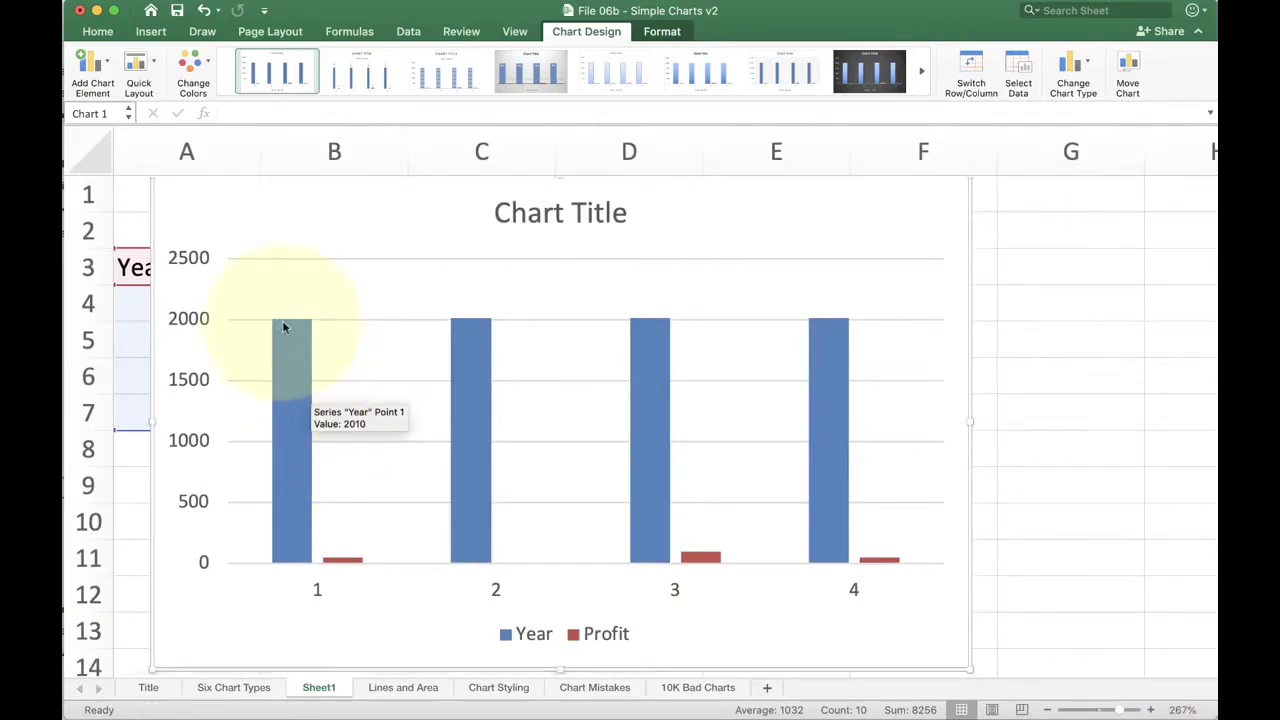
mouse_move(625, 360)
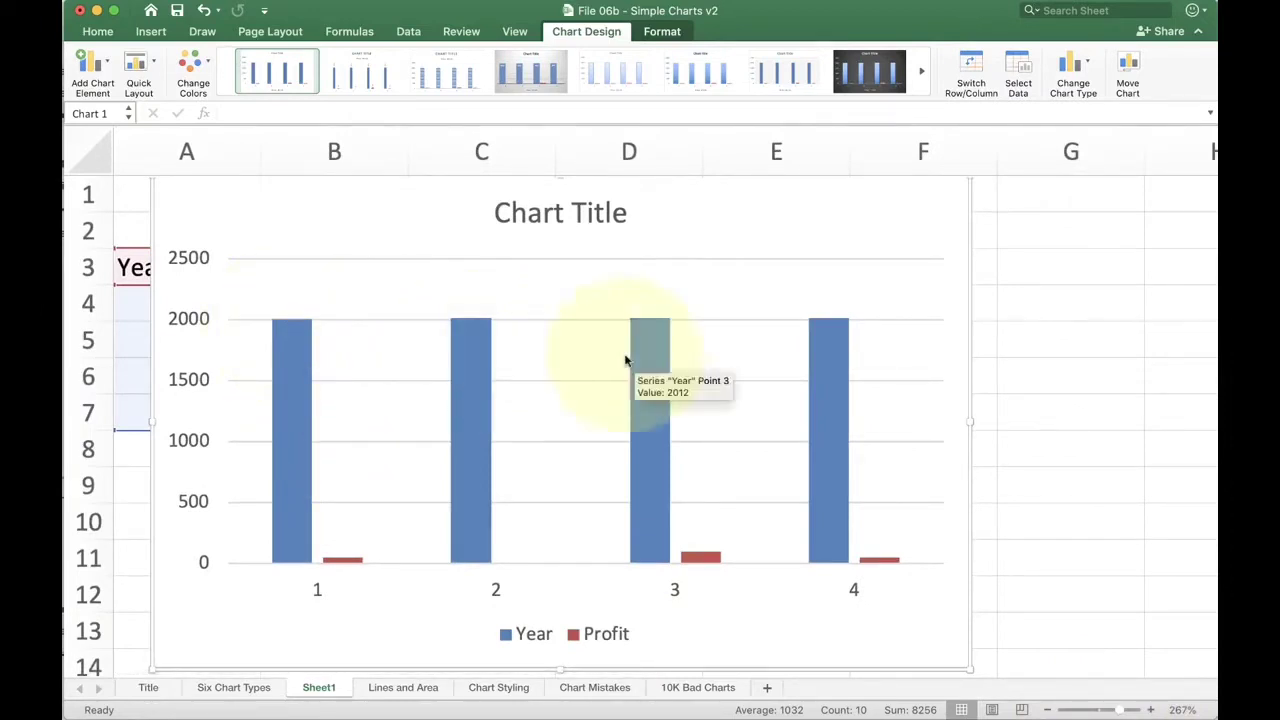
mouse_move(815, 377)
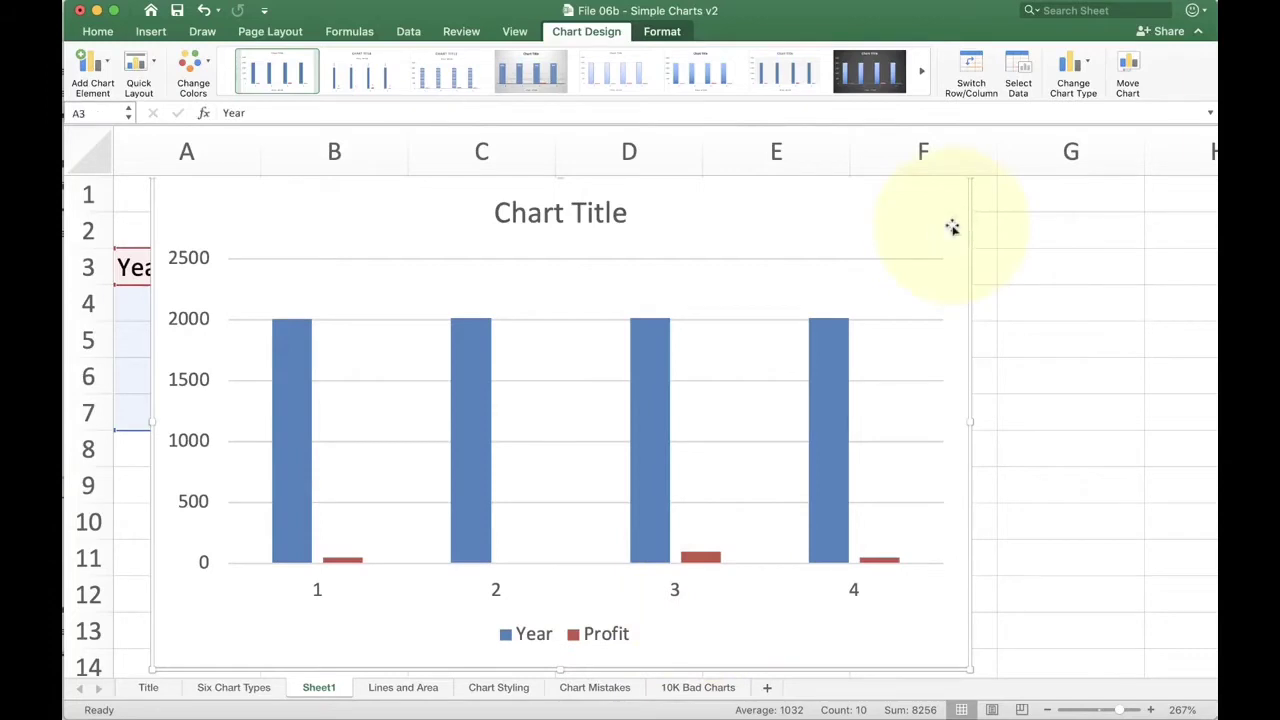
Step: Delete the chart, clear the Year heading from A3, and reselect the table
key("Delete")
left_click(157, 262)
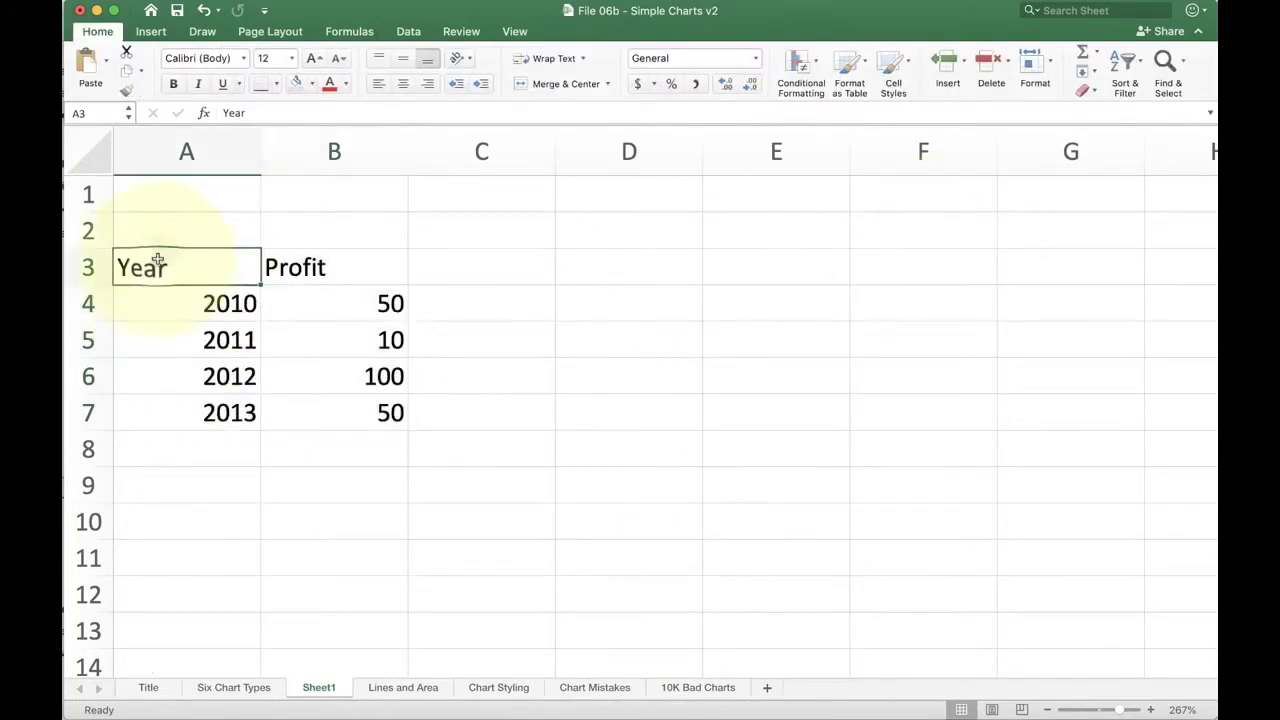
key("Delete")
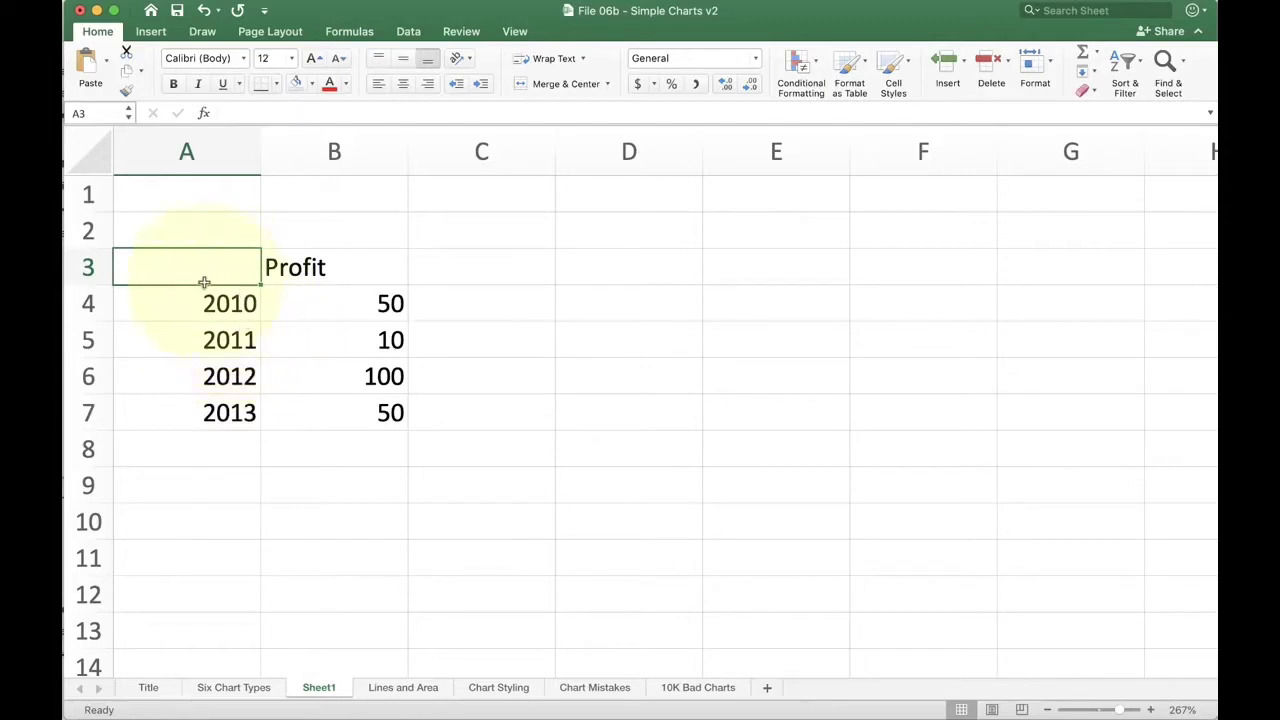
left_click_drag(194, 302, 193, 427)
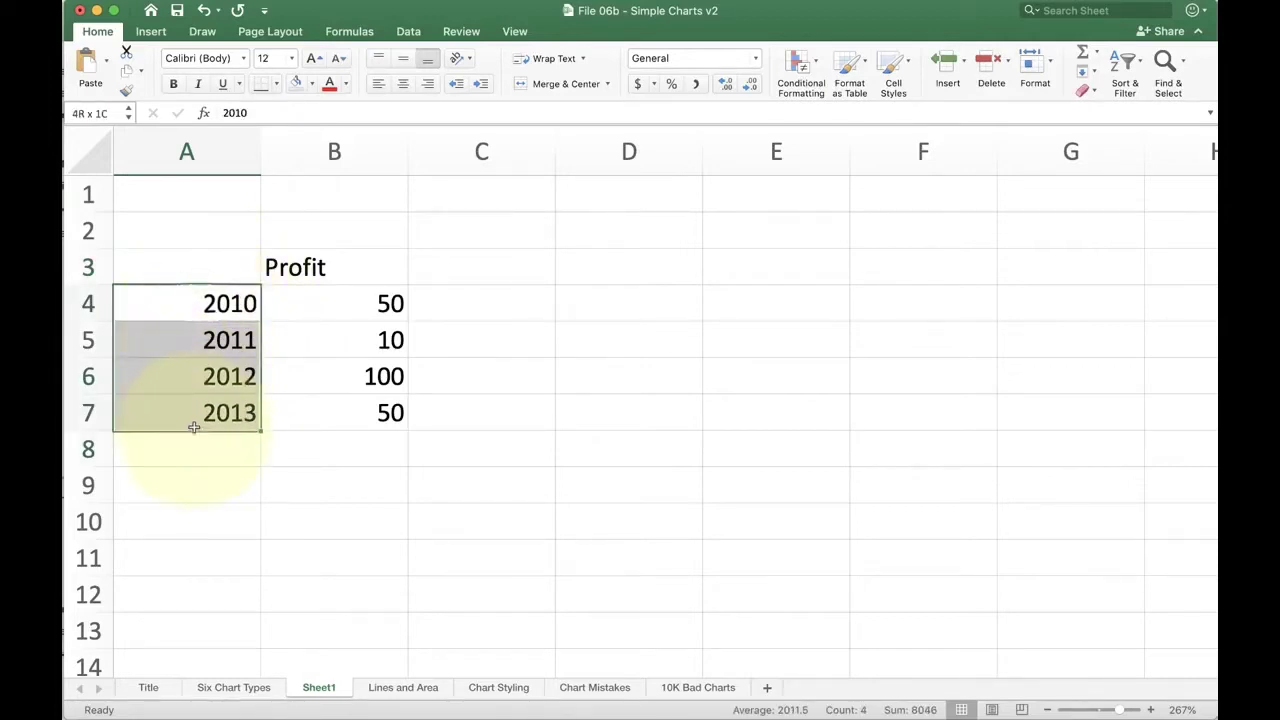
left_click_drag(306, 302, 323, 416)
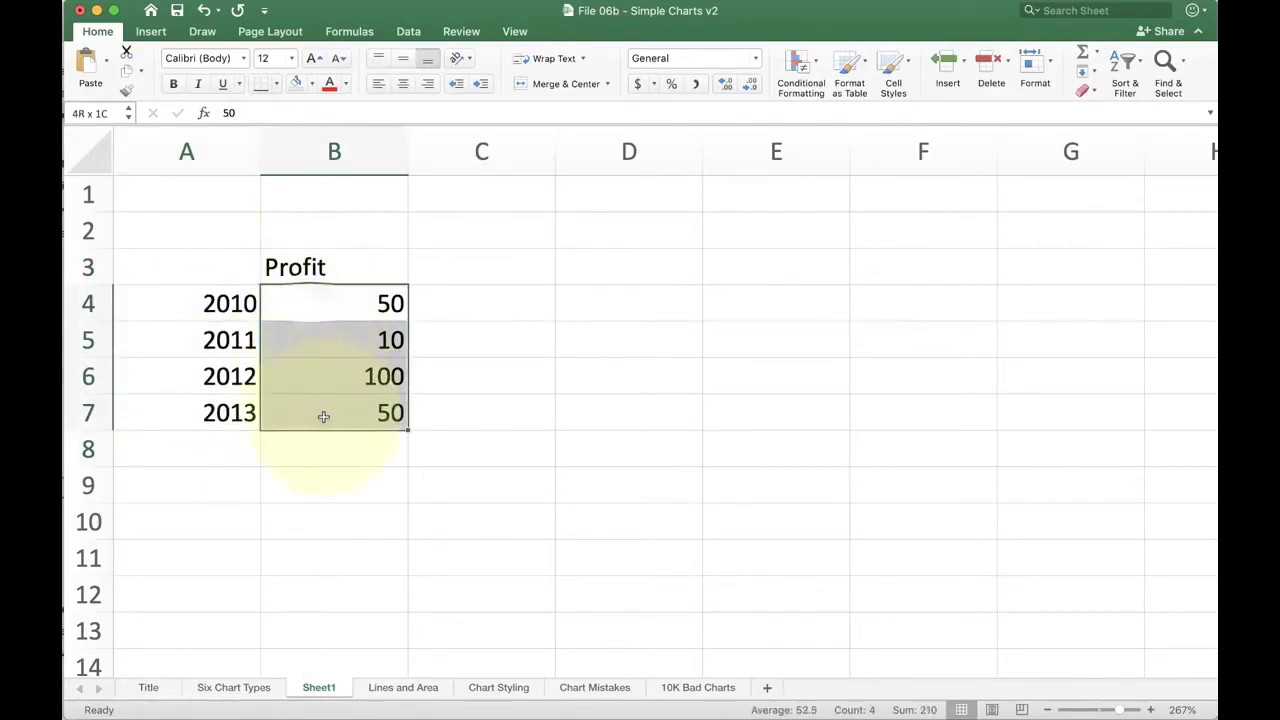
left_click_drag(223, 266, 316, 402)
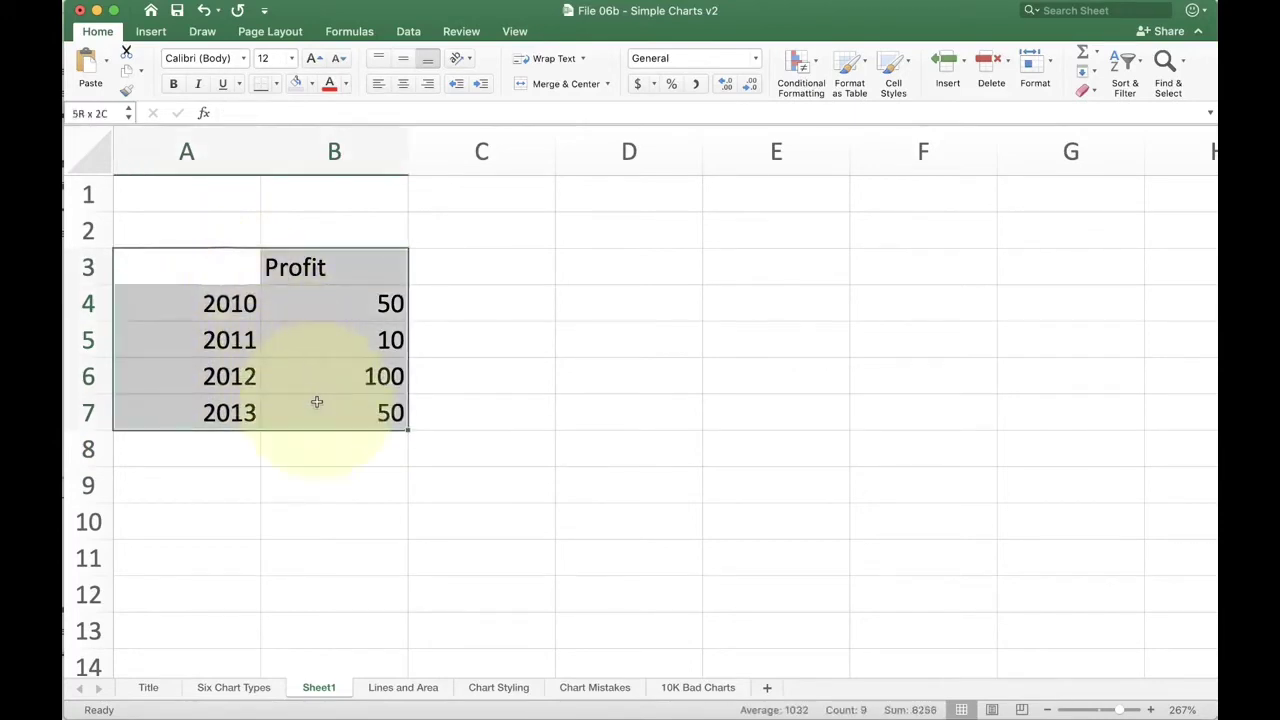
Step: Insert a 2-D Clustered Column chart showing Profit with 2010–2013 as categories
left_click(151, 31)
left_click(616, 55)
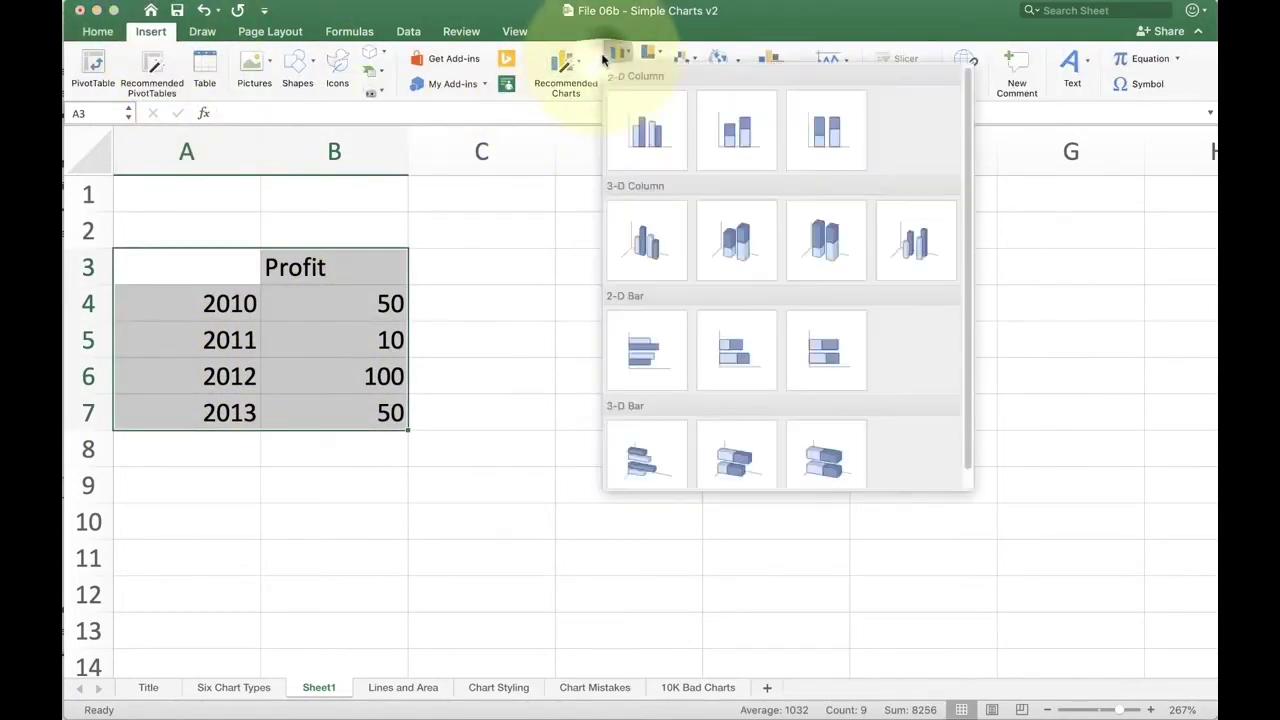
left_click(643, 125)
mouse_move(785, 401)
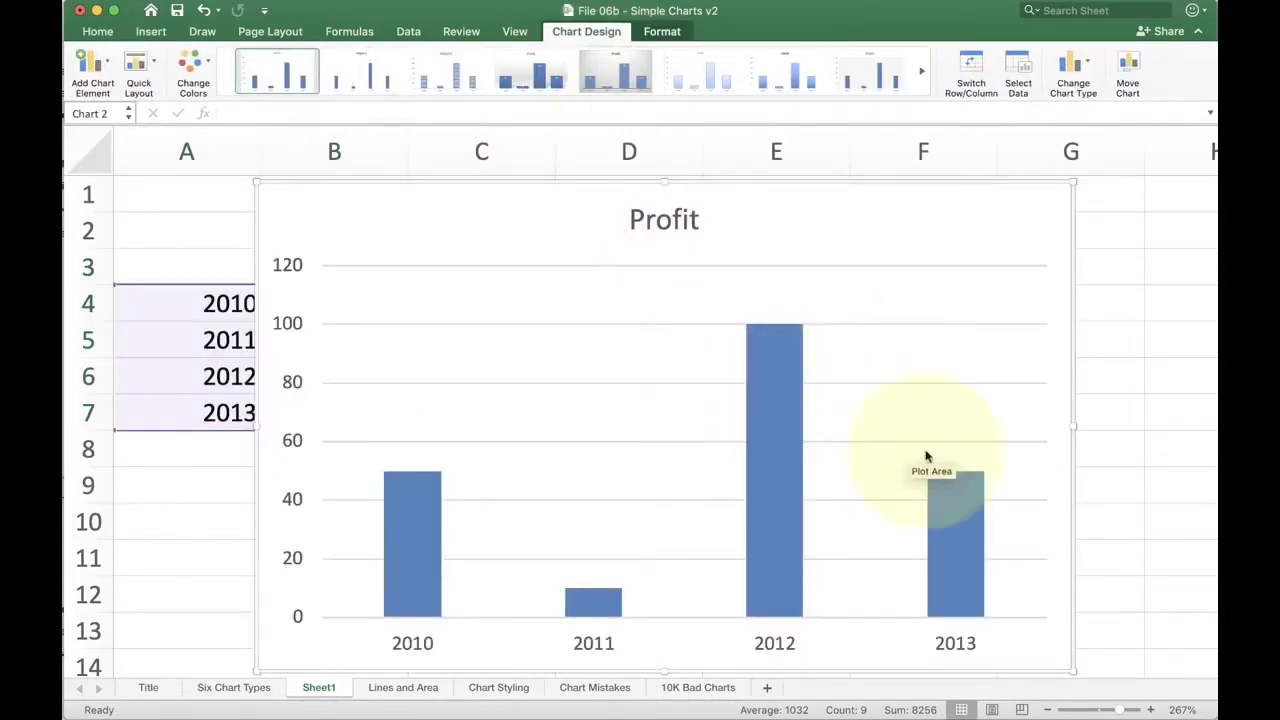
scroll(992, 480, "down", 2)
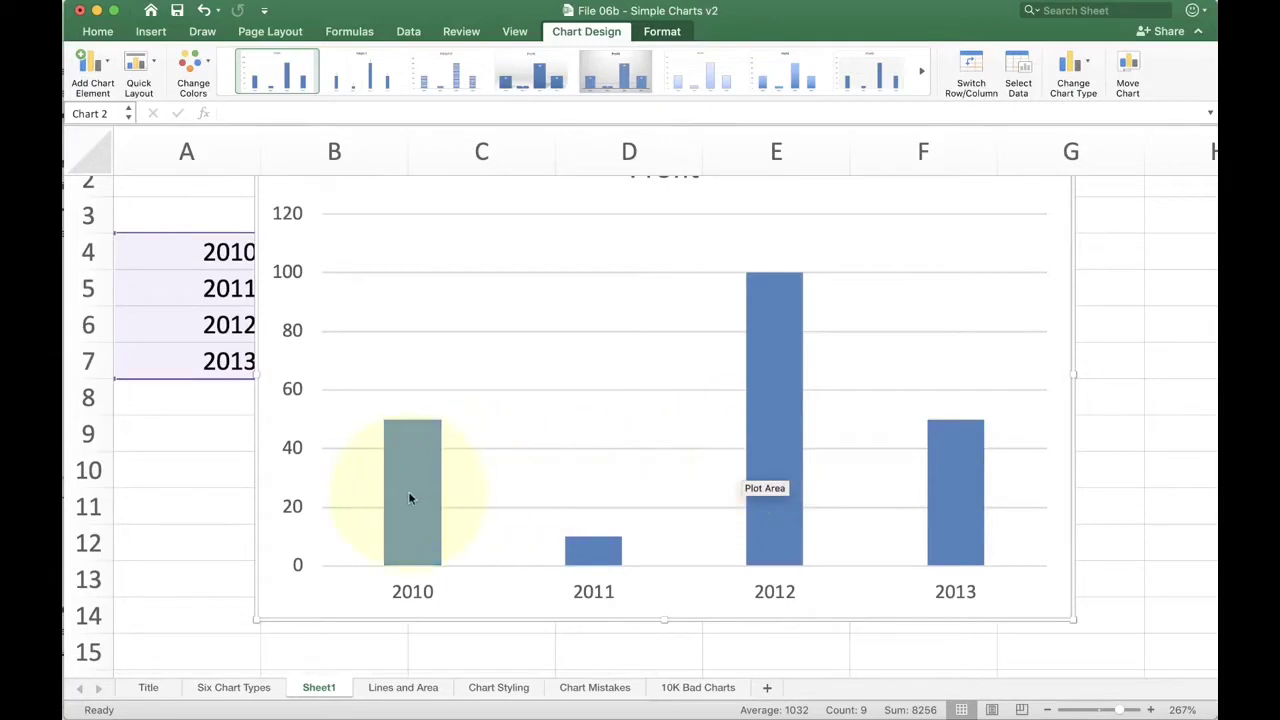
scroll(408, 491, "down", 1)
mouse_move(417, 537)
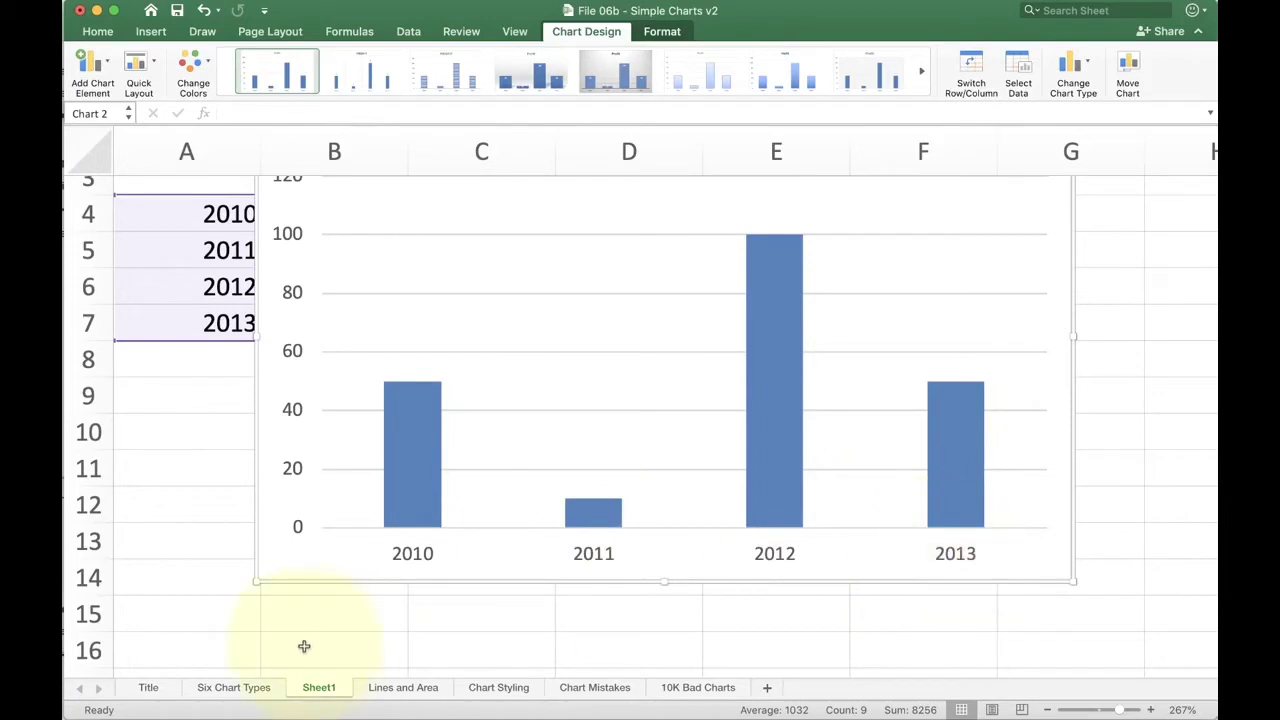
Step: Permanently delete Sheet1 and its chart
right_click(316, 687)
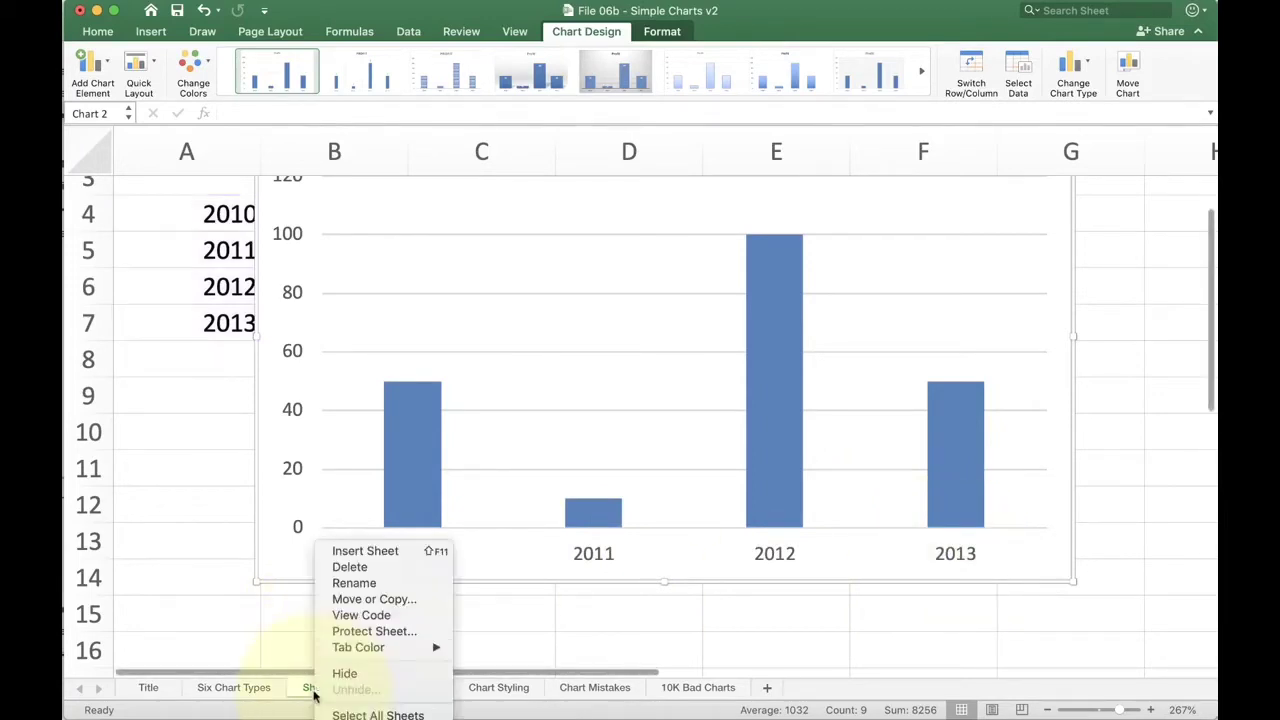
left_click(344, 568)
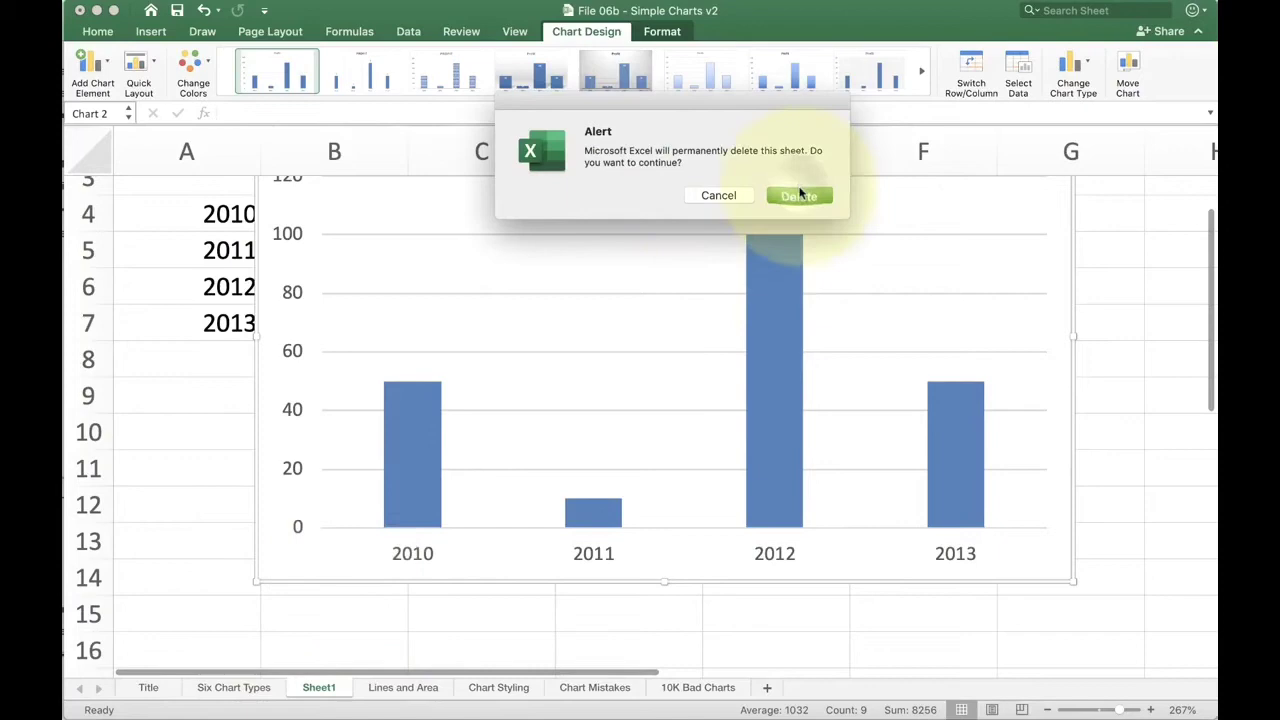
left_click(799, 195)
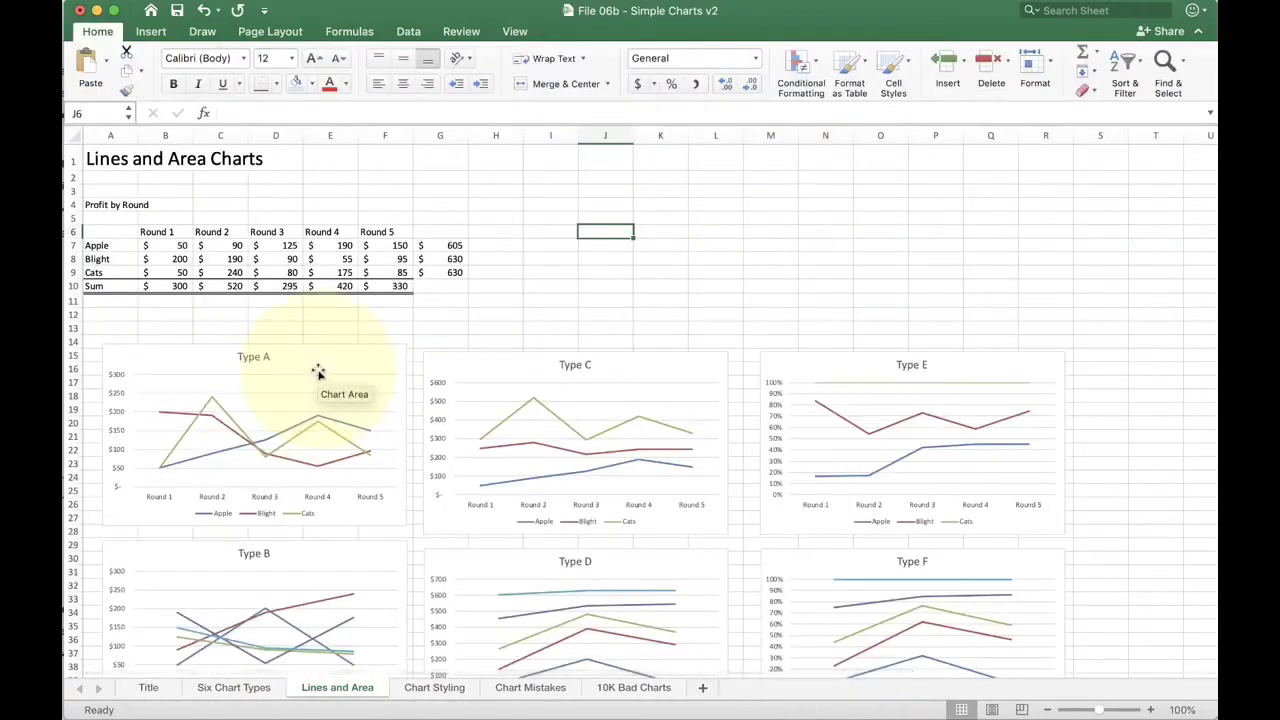
Step: On Six Chart Types, zoom to about 228% and select the Profit by Round table
left_click(201, 685)
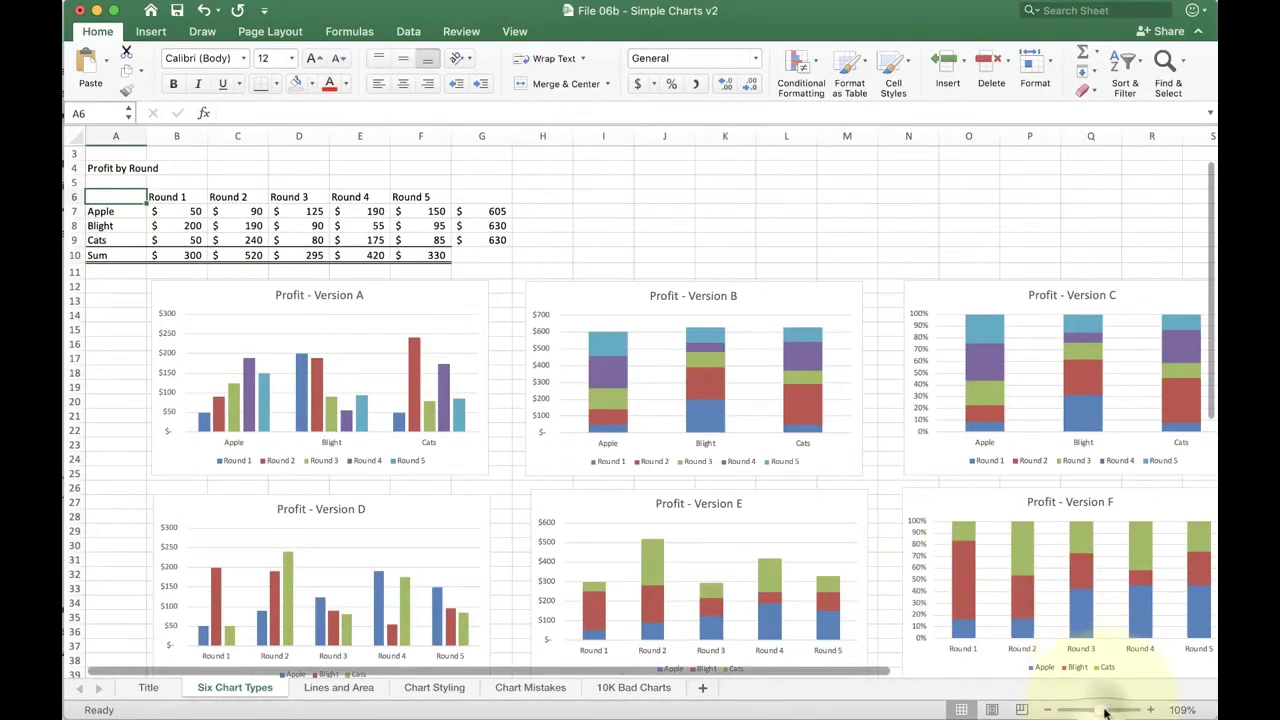
left_click_drag(1103, 710, 1115, 710)
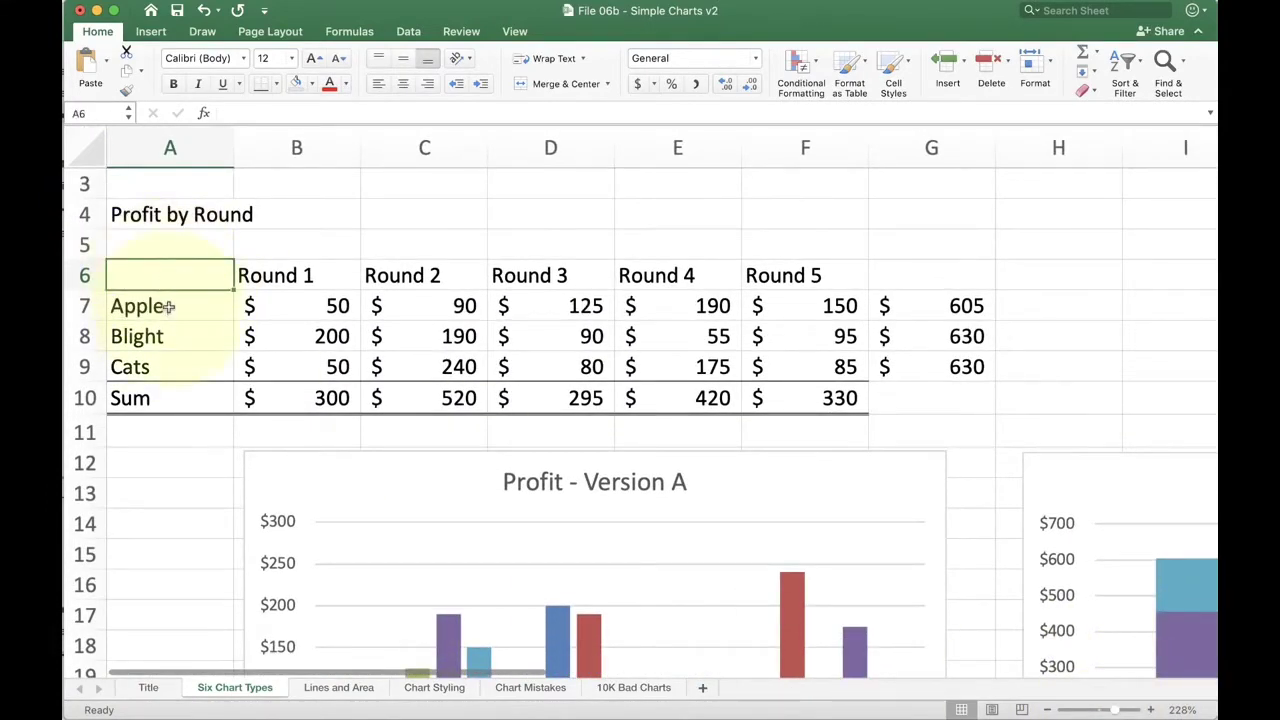
left_click_drag(170, 307, 177, 360)
left_click_drag(189, 271, 801, 375)
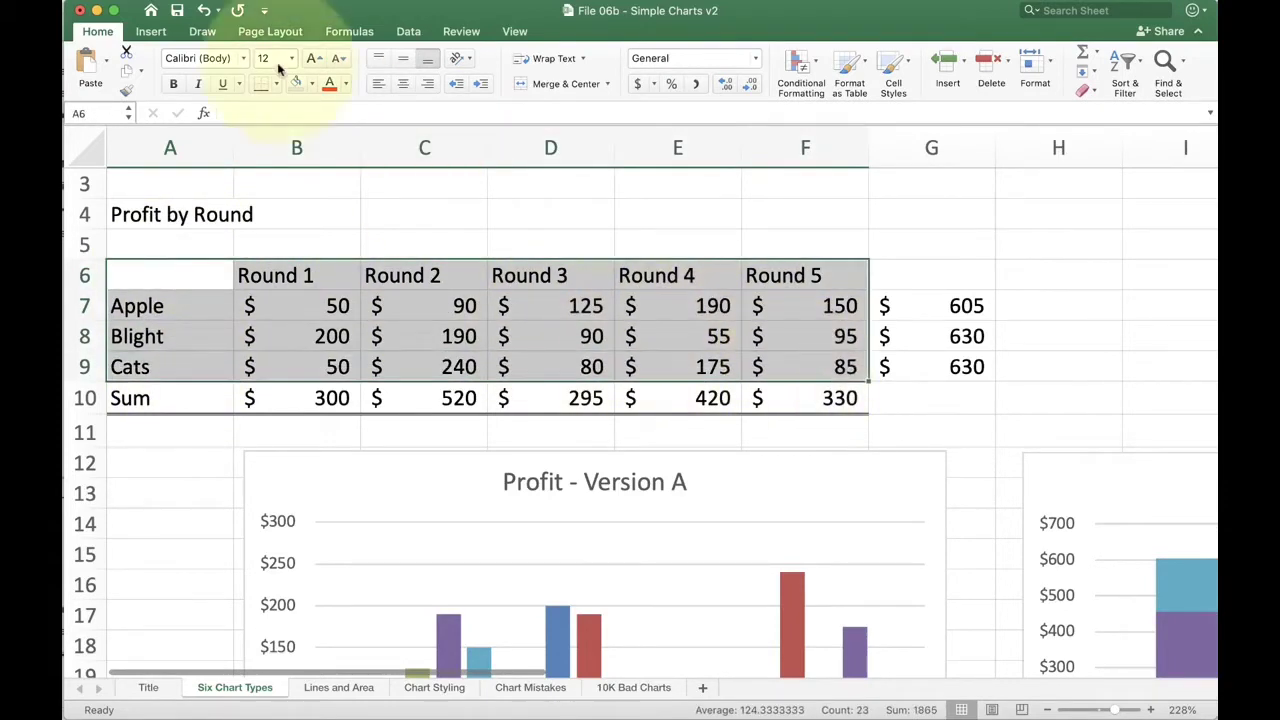
left_click(151, 31)
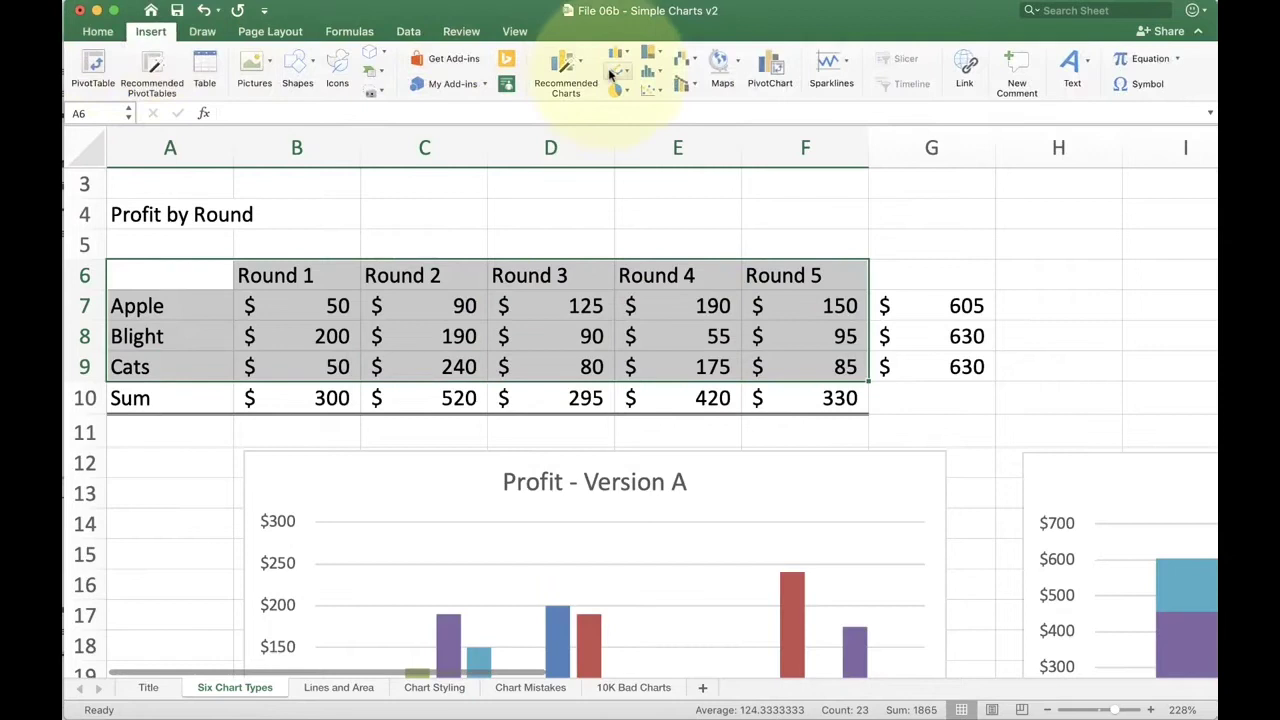
left_click(566, 66)
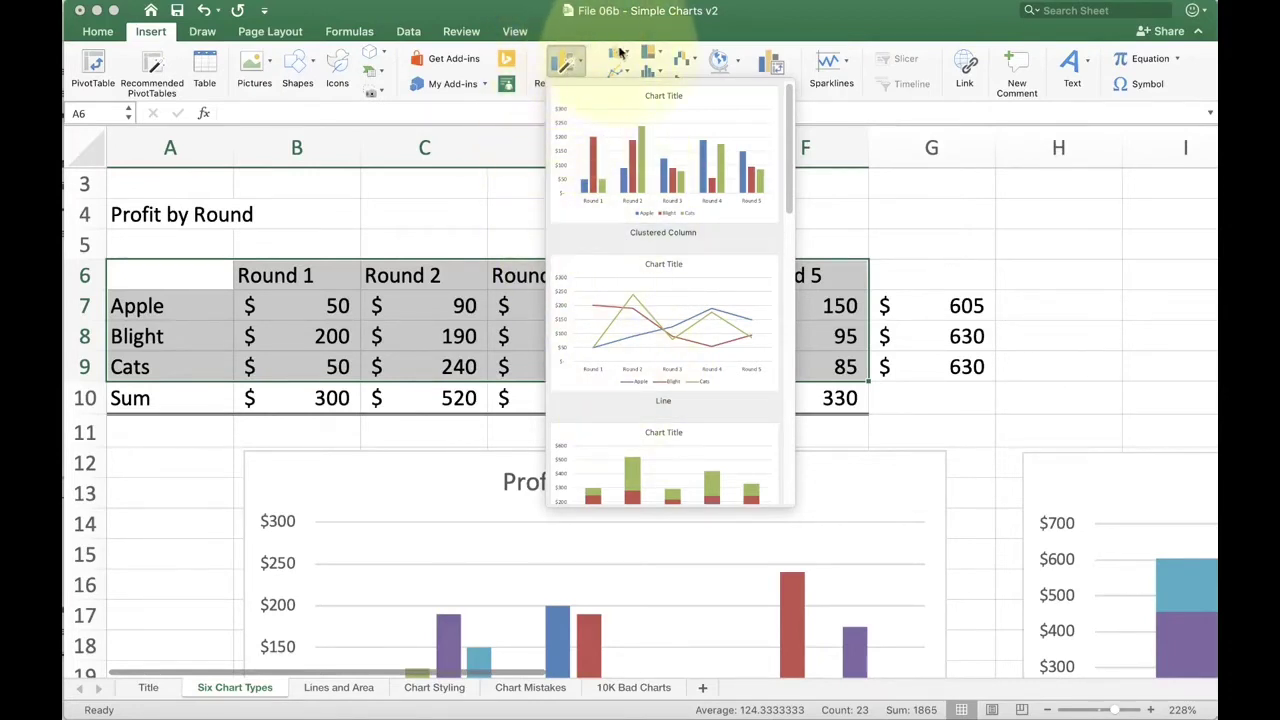
left_click(618, 52)
left_click(622, 53)
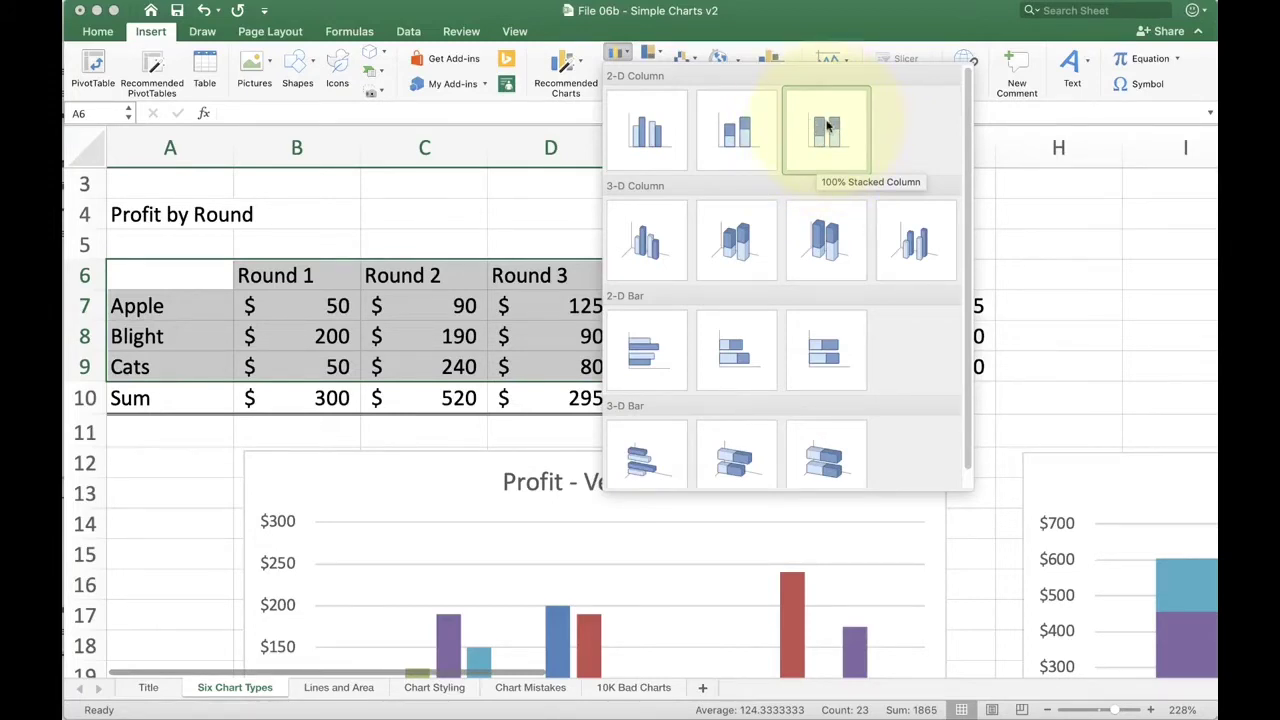
left_click(150, 495)
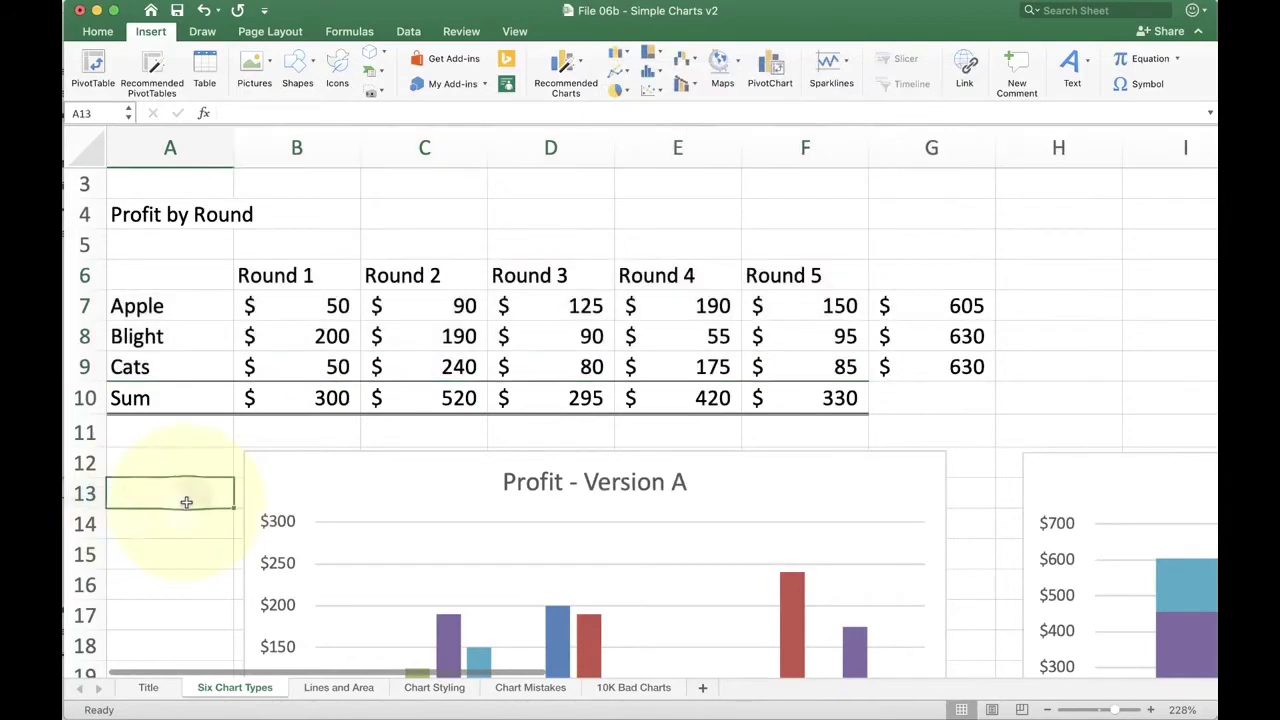
scroll(186, 502, "down", 10)
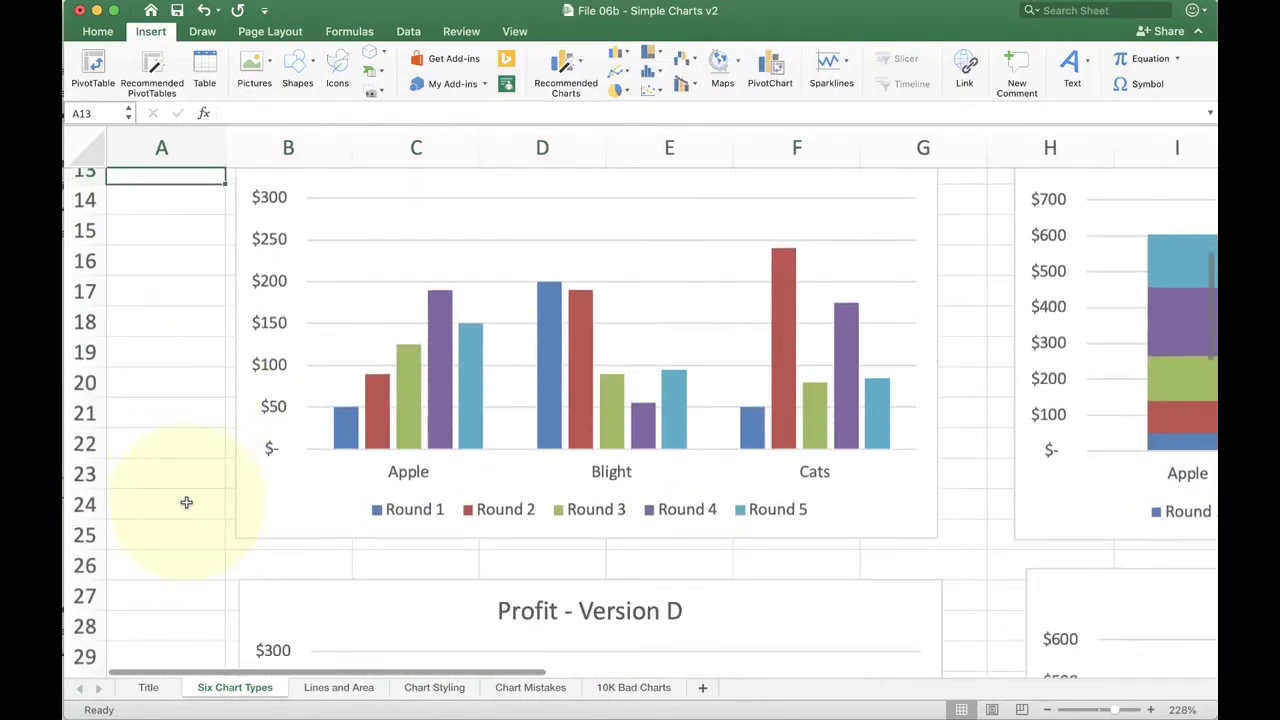
scroll(186, 502, "up", 2)
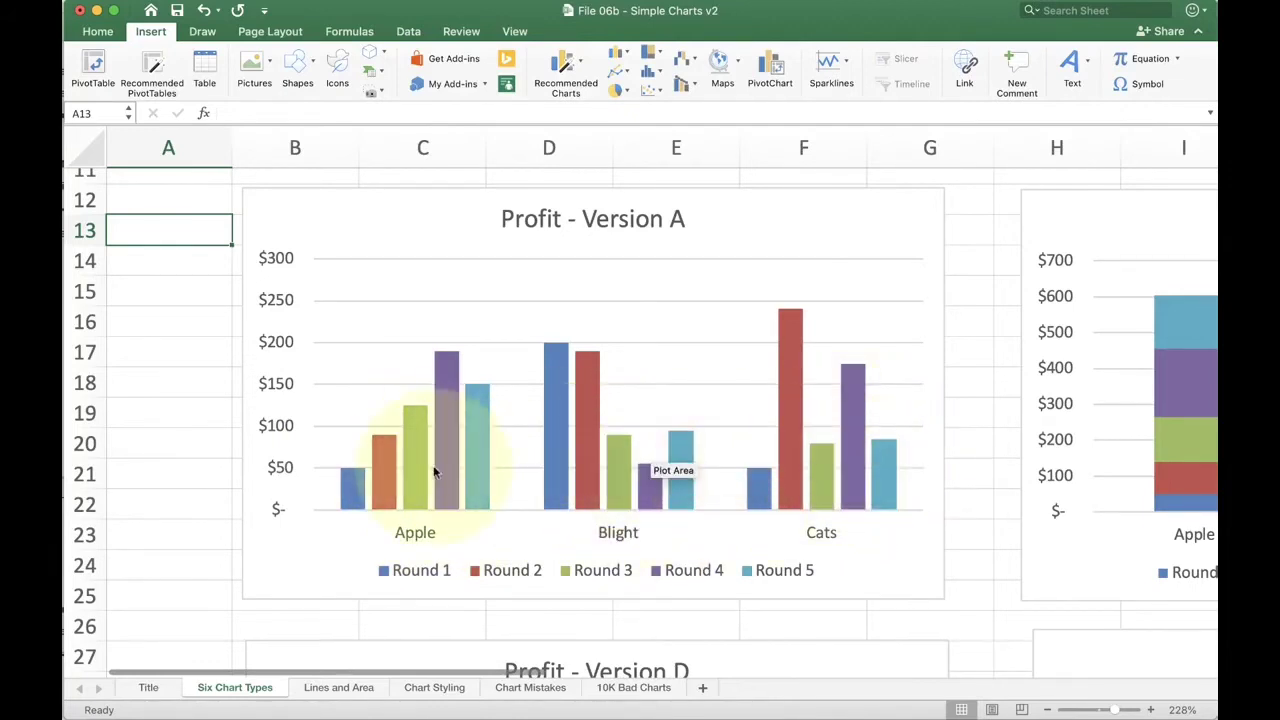
left_click(183, 392)
left_click(183, 416)
scroll(182, 426, "down", 5)
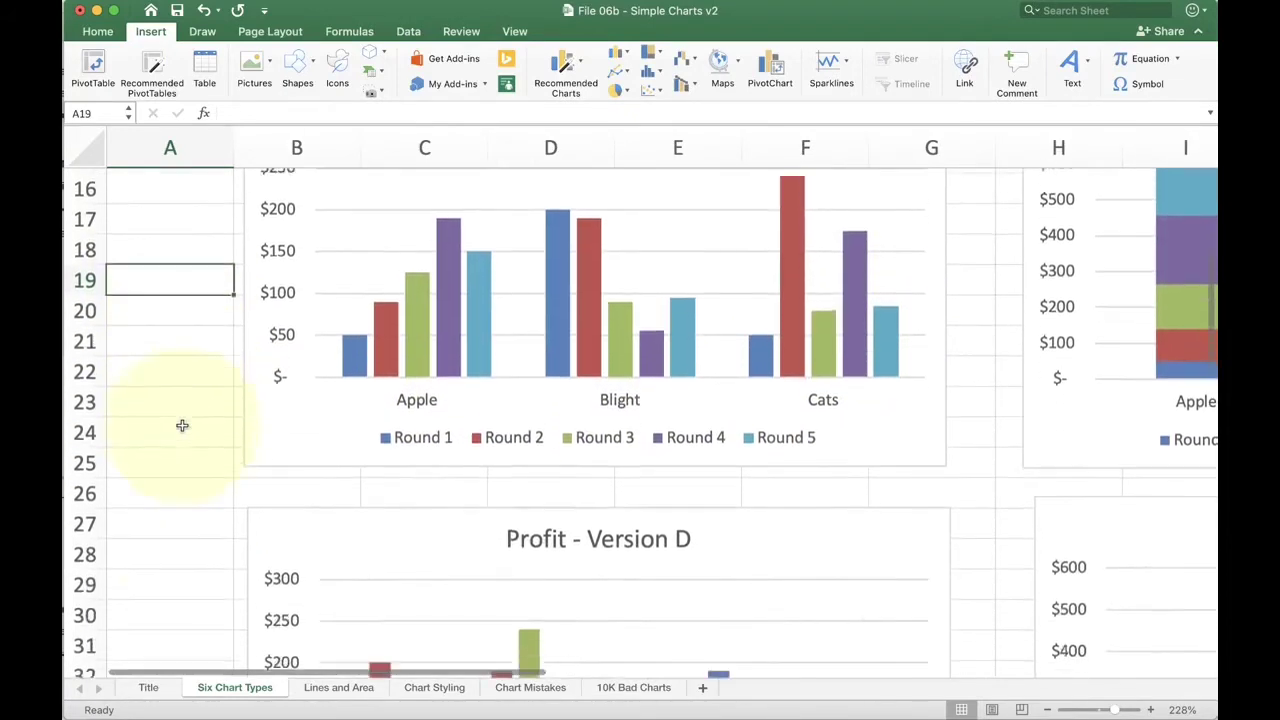
scroll(182, 426, "down", 10)
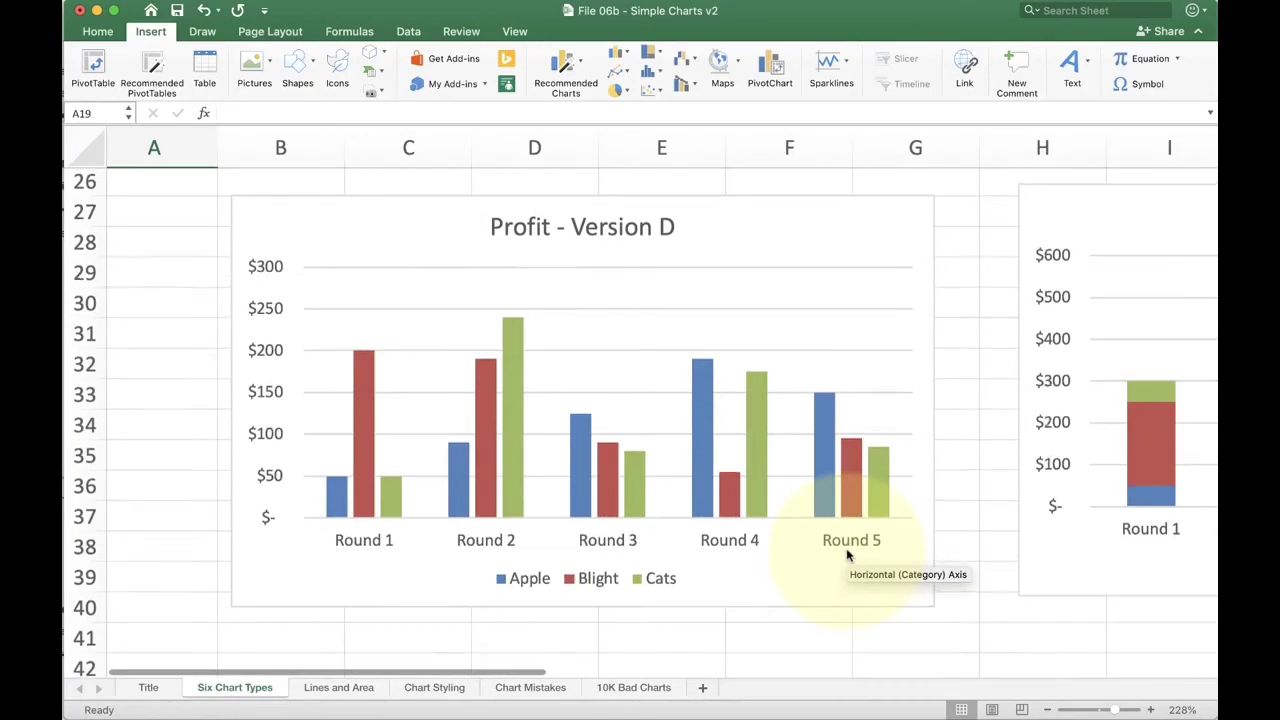
scroll(847, 556, "up", 8)
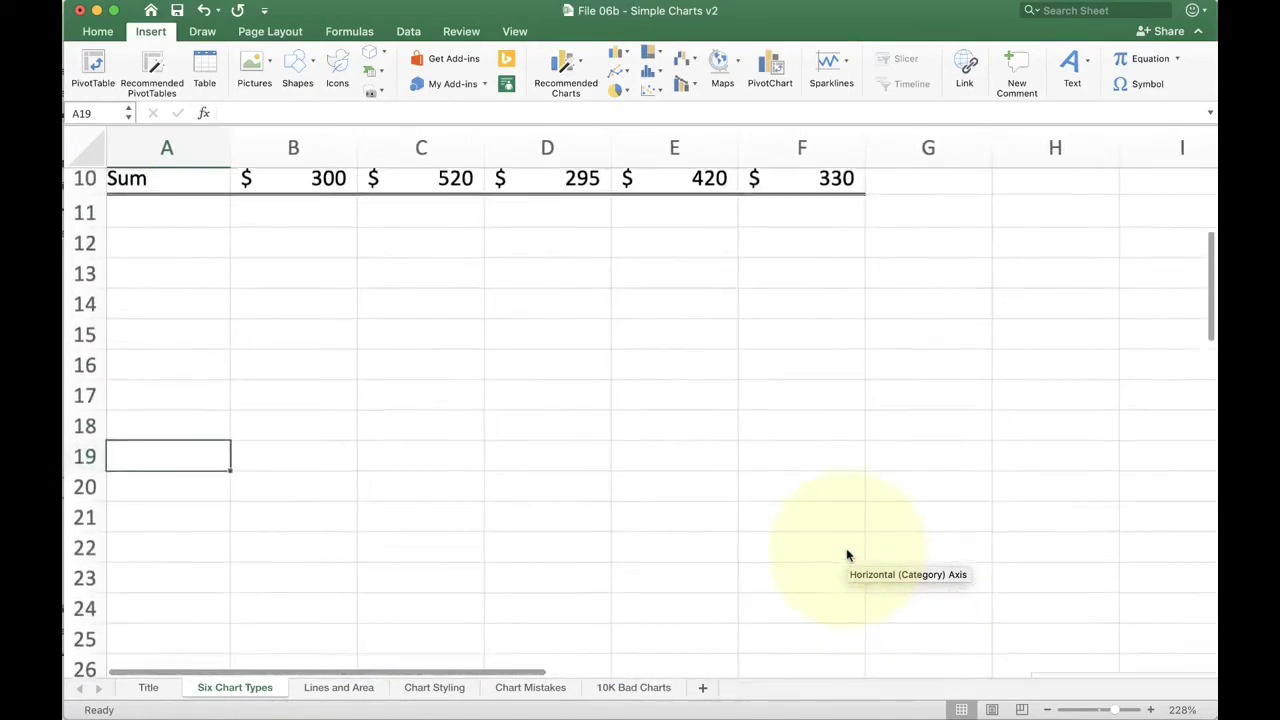
left_click(968, 481)
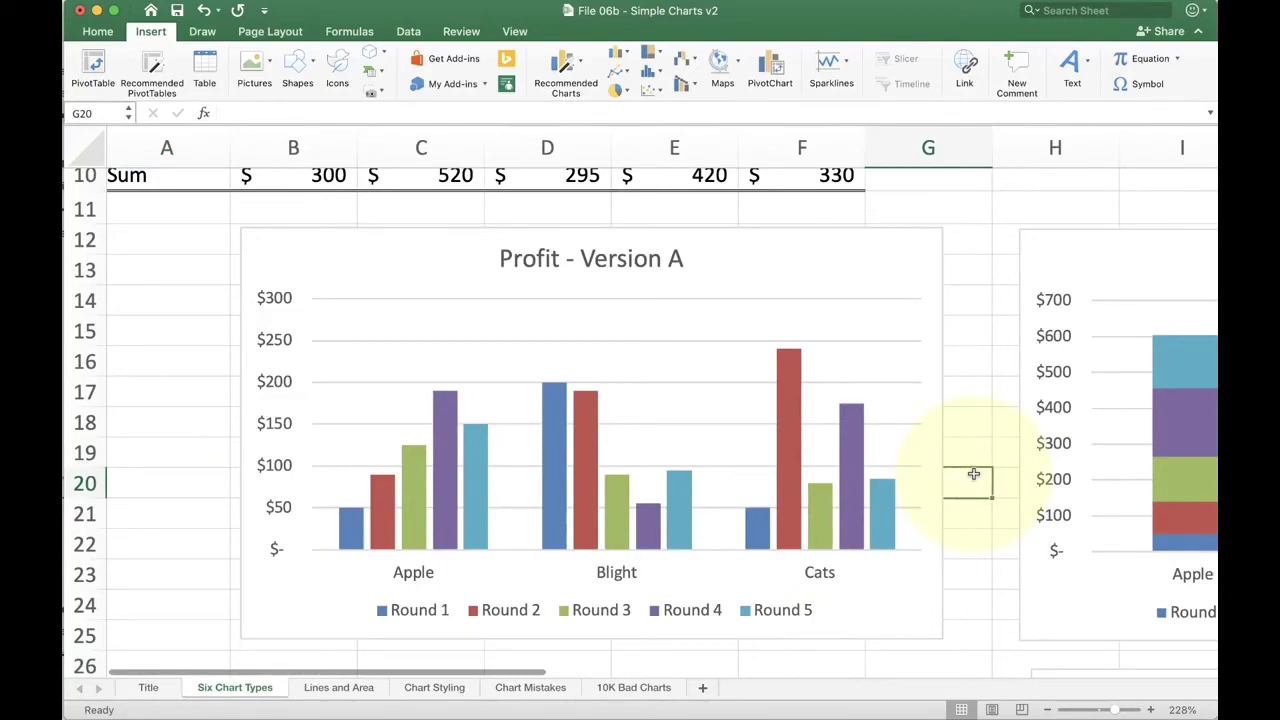
mouse_move(448, 406)
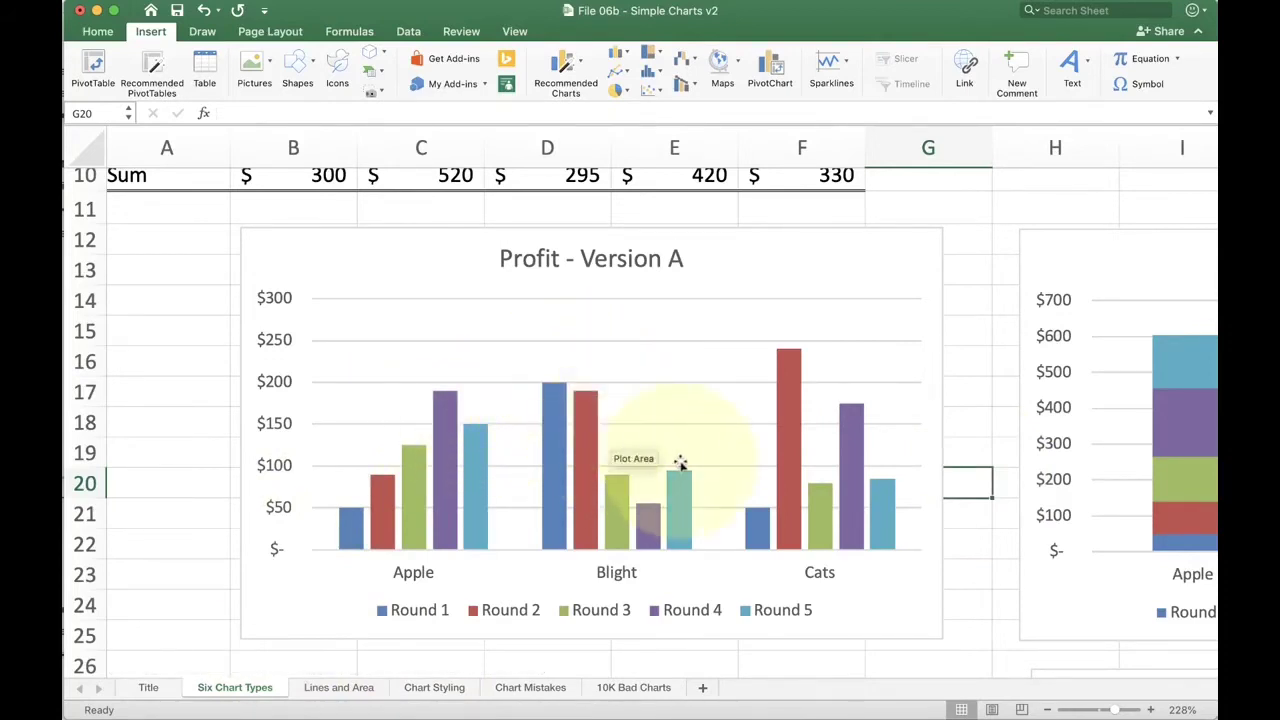
mouse_move(792, 429)
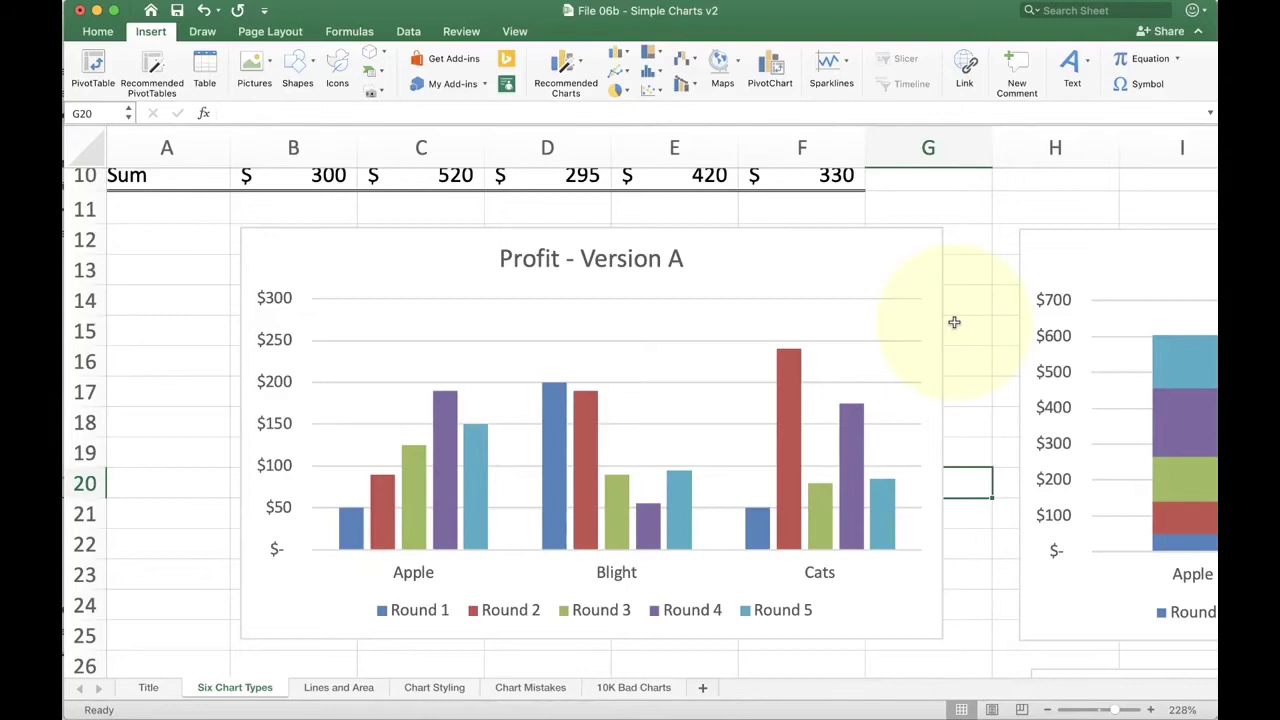
scroll(954, 322, "down", 10)
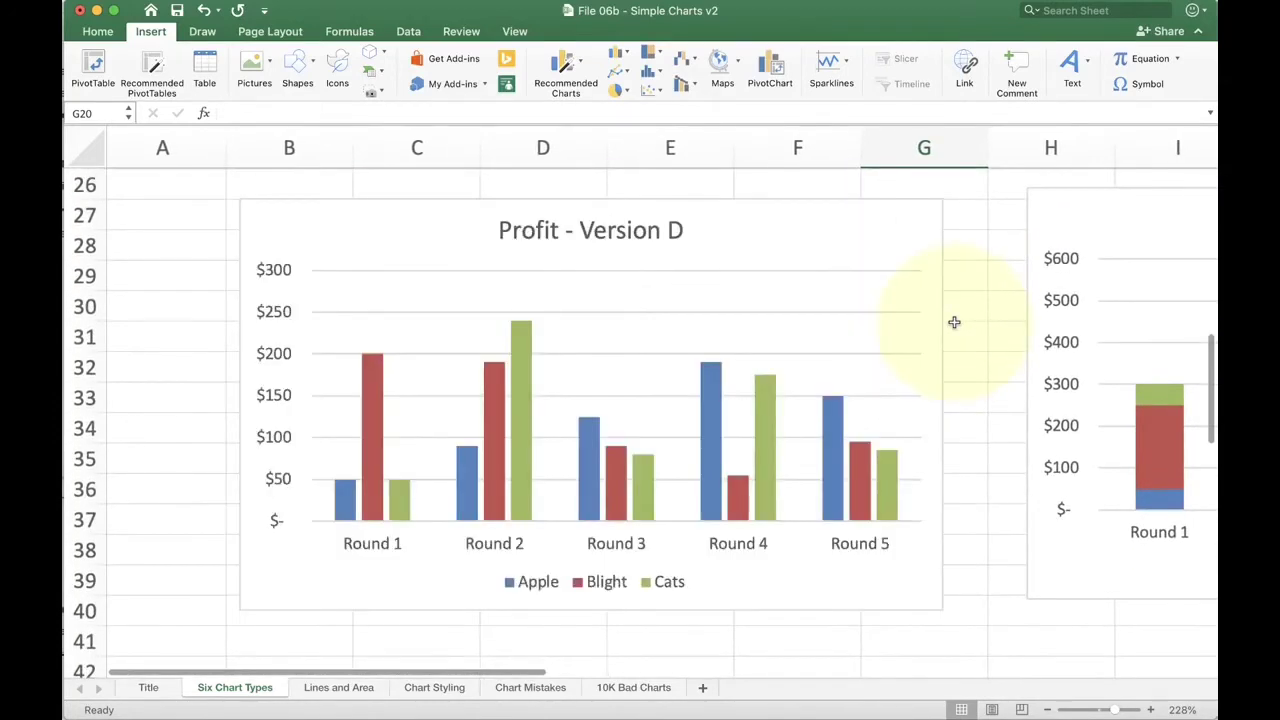
left_click(954, 323)
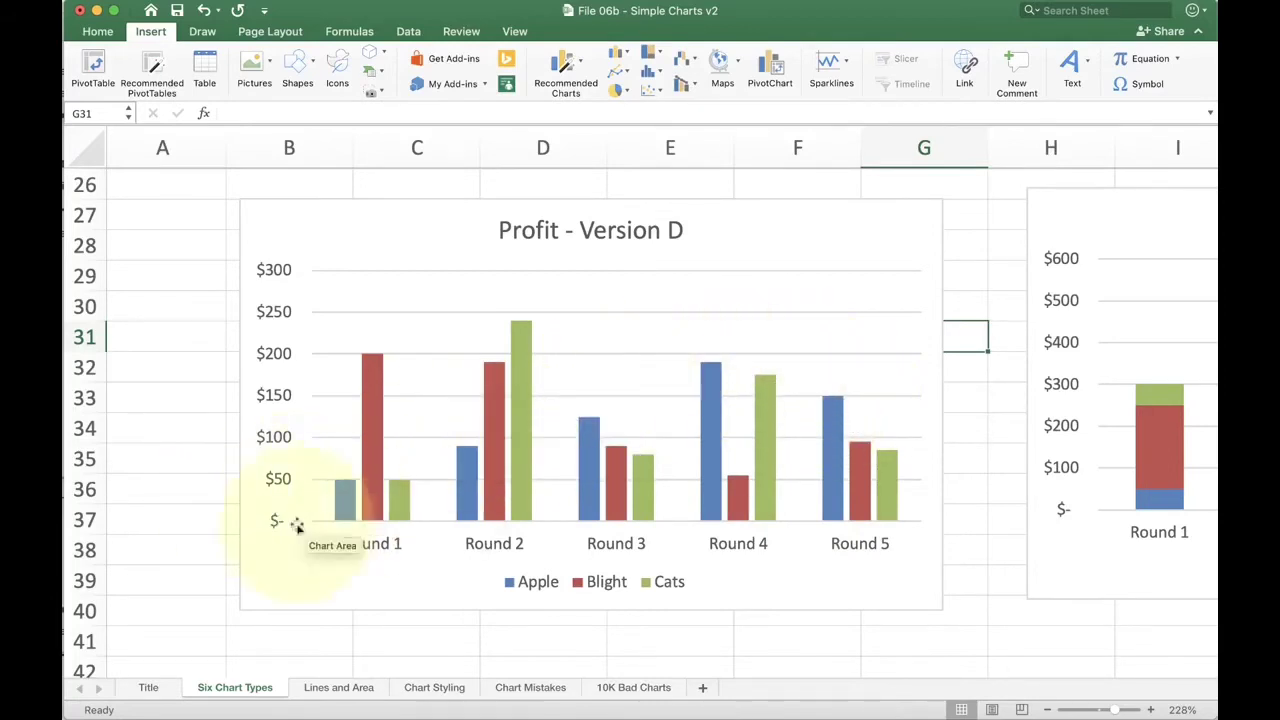
left_click(200, 510)
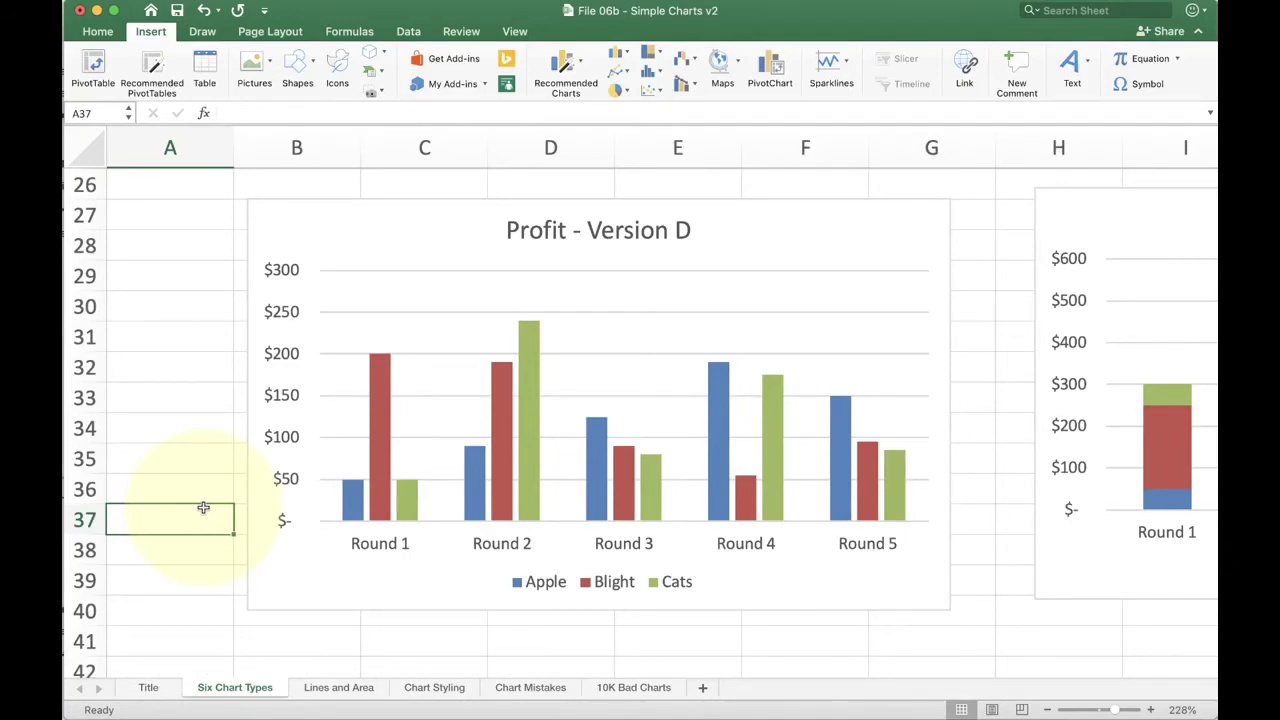
mouse_move(398, 490)
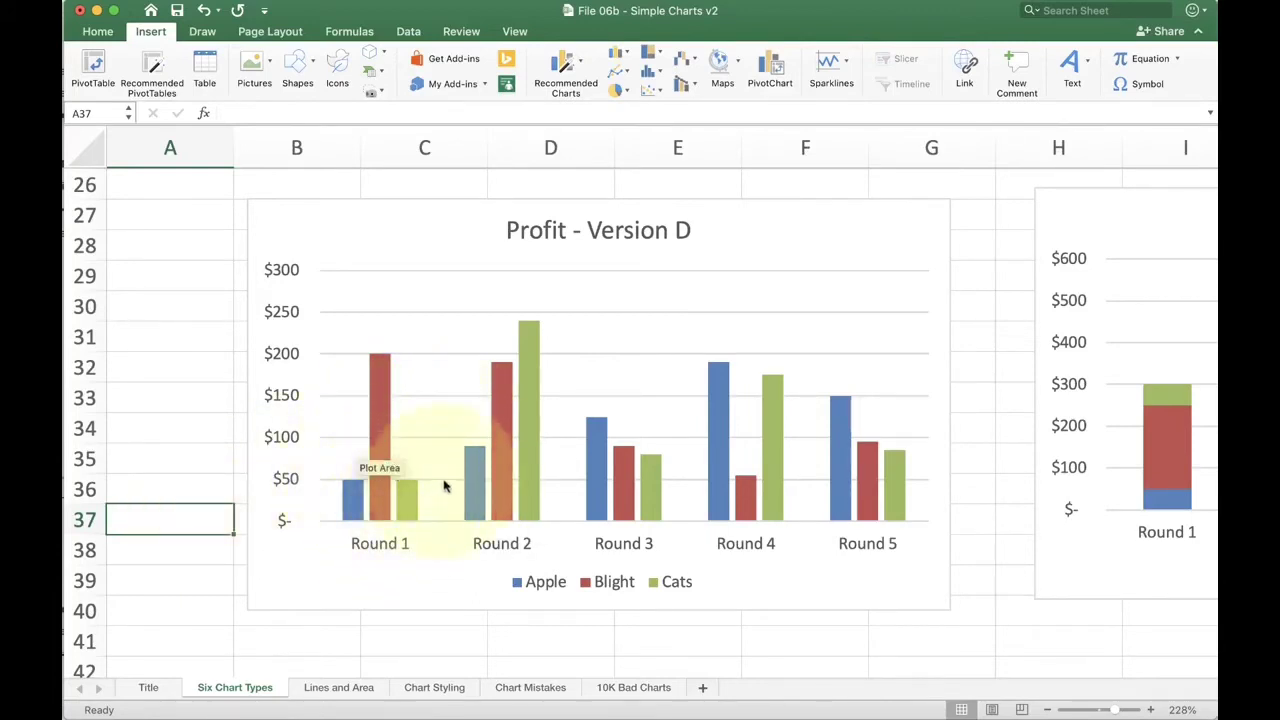
mouse_move(874, 500)
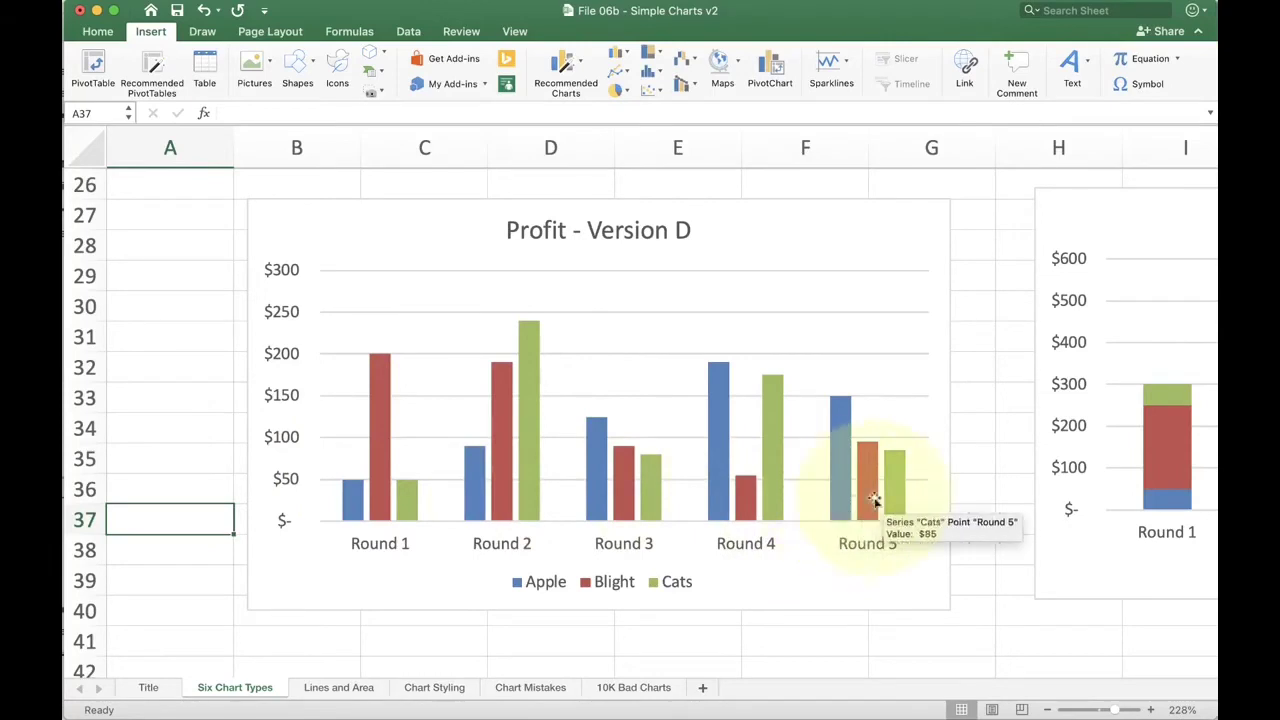
left_click(985, 484)
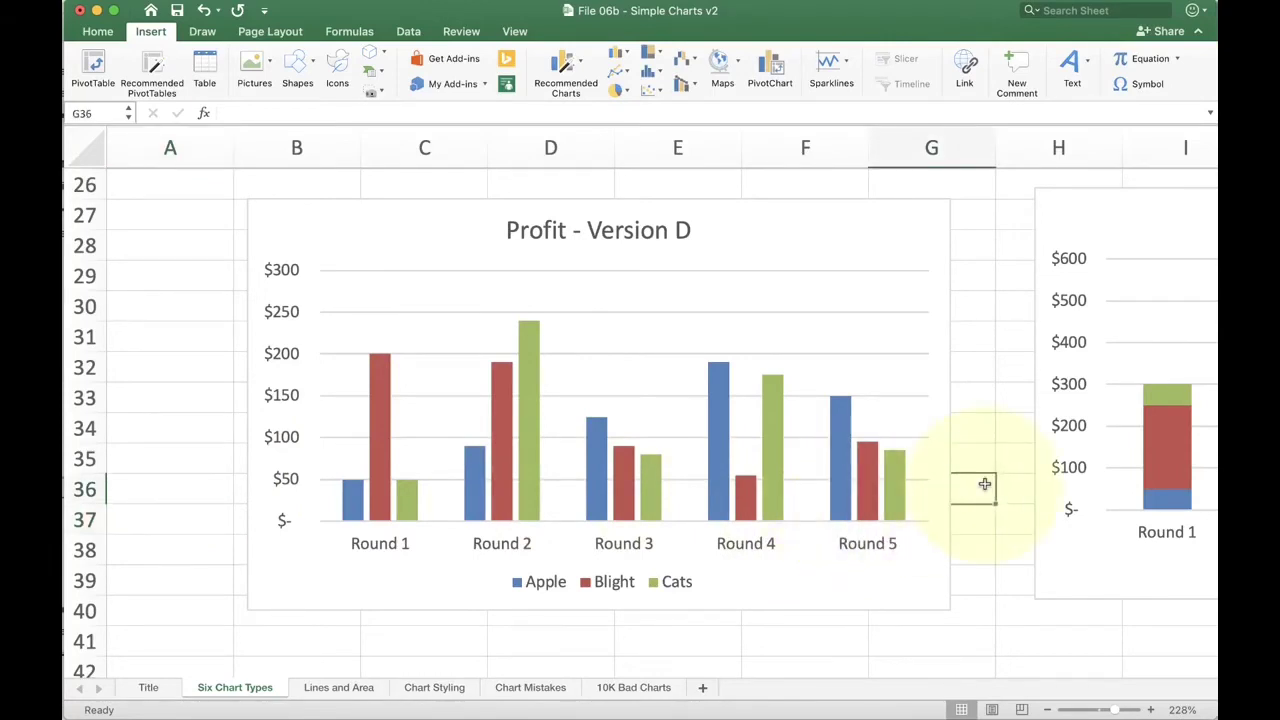
scroll(985, 484, "up", 10)
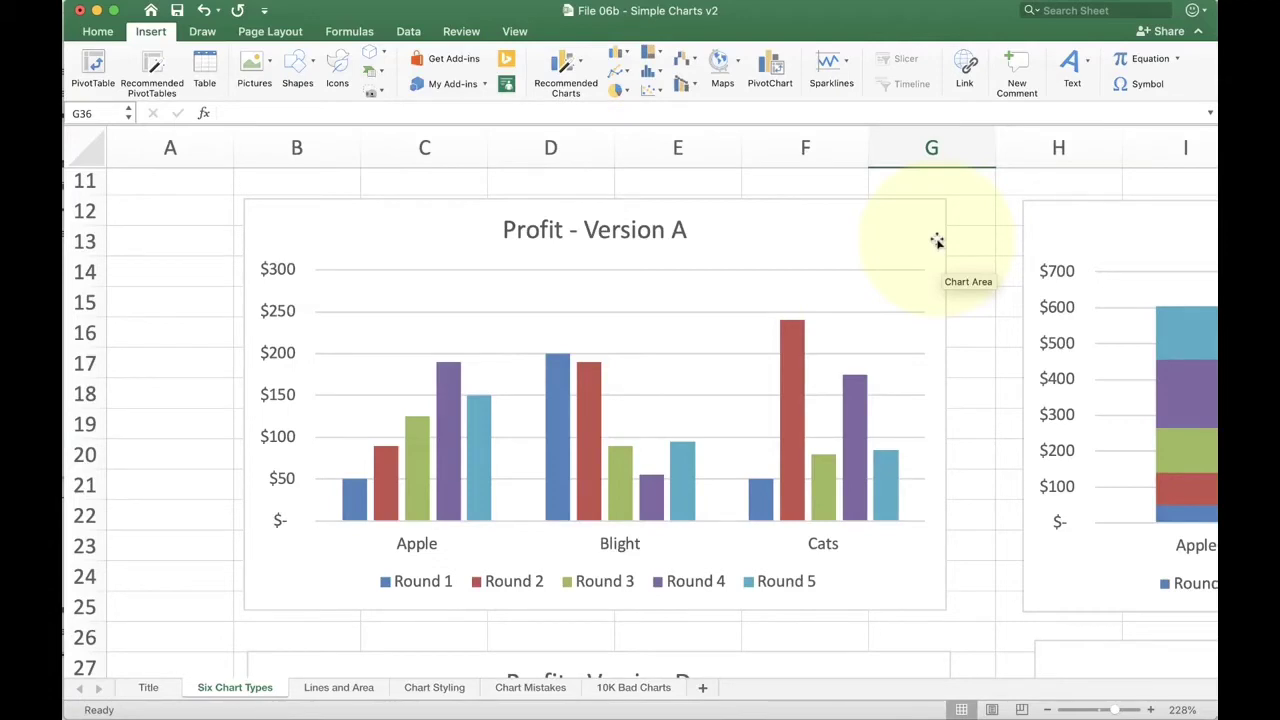
left_click(937, 241)
scroll(937, 241, "up", 2)
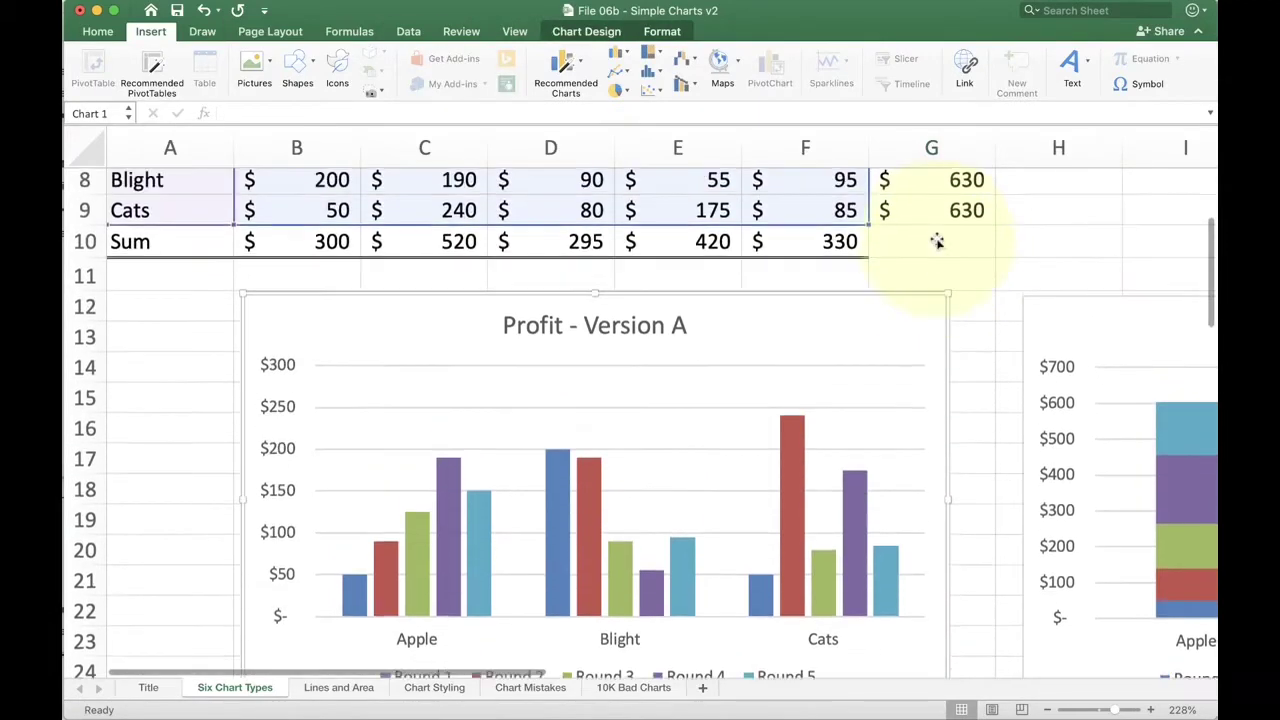
scroll(937, 241, "up", 3)
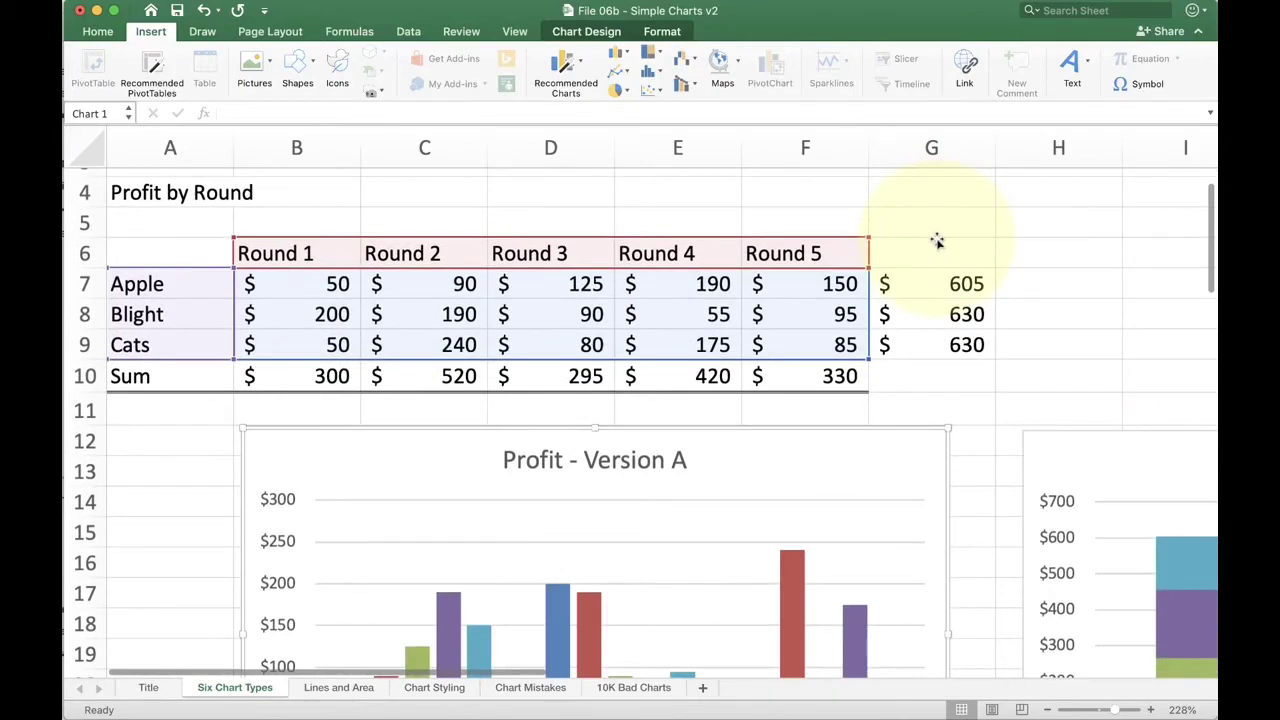
scroll(937, 241, "down", 5)
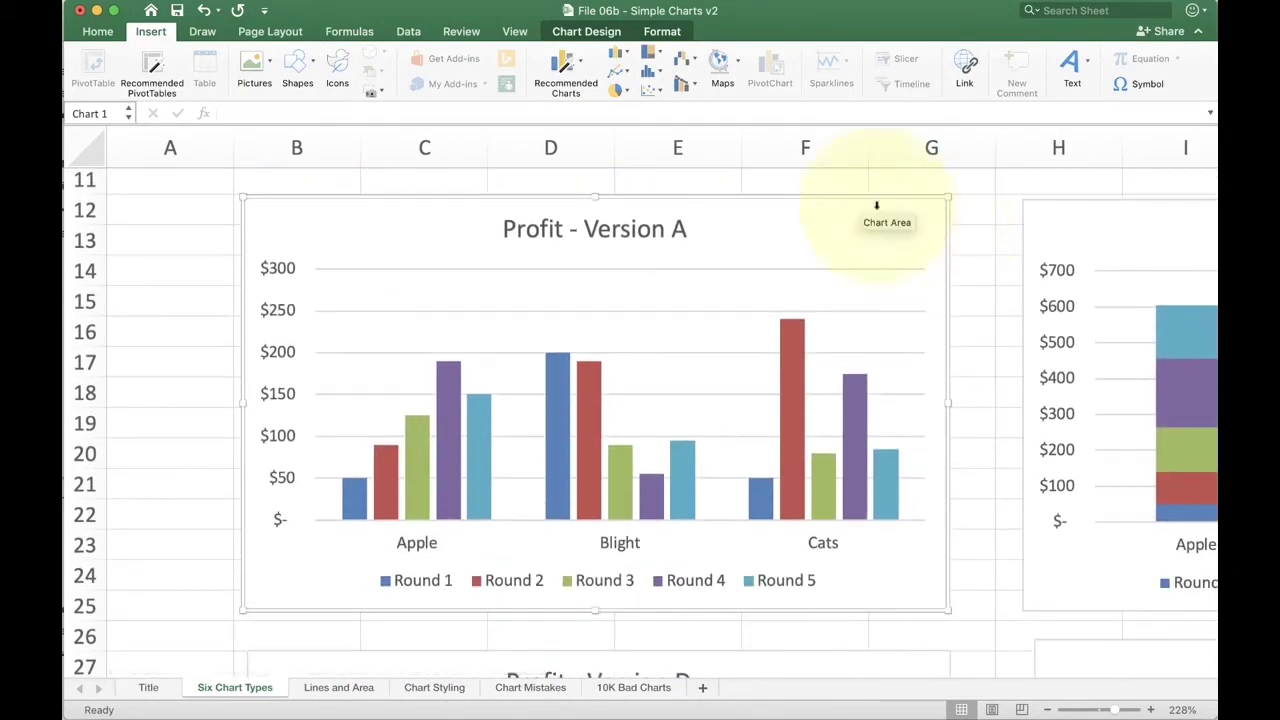
left_click(600, 32)
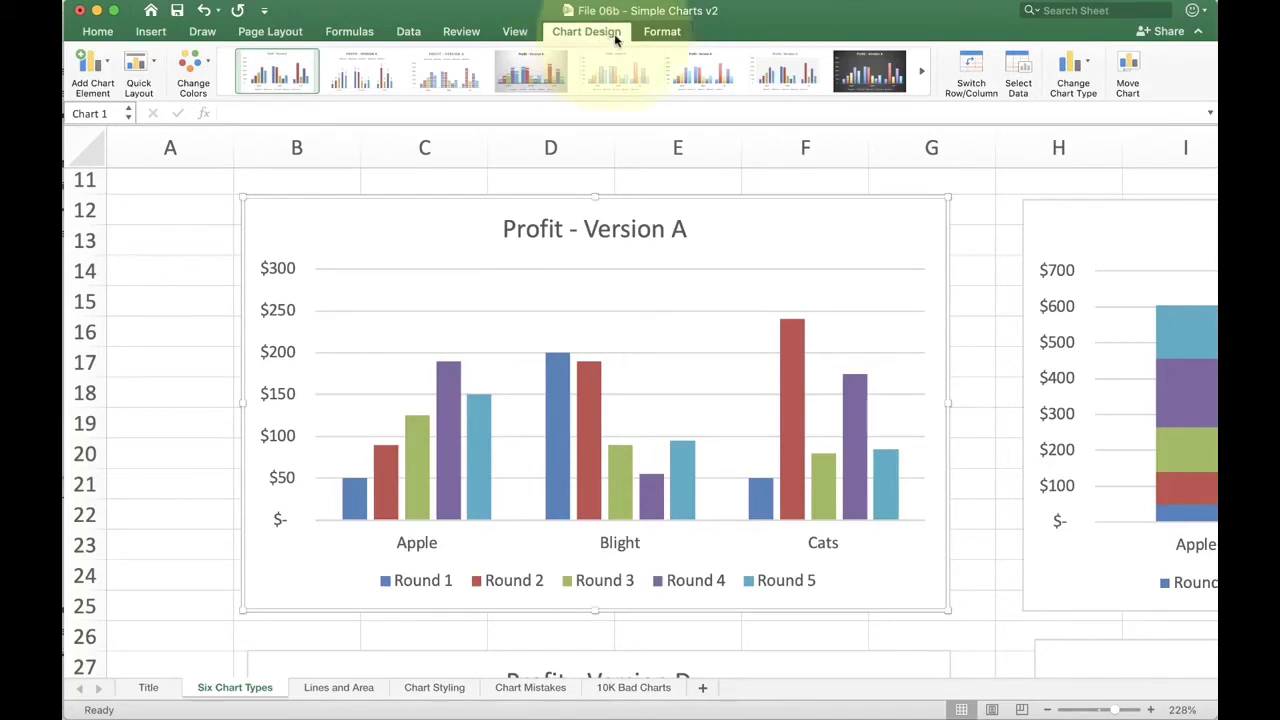
left_click(973, 76)
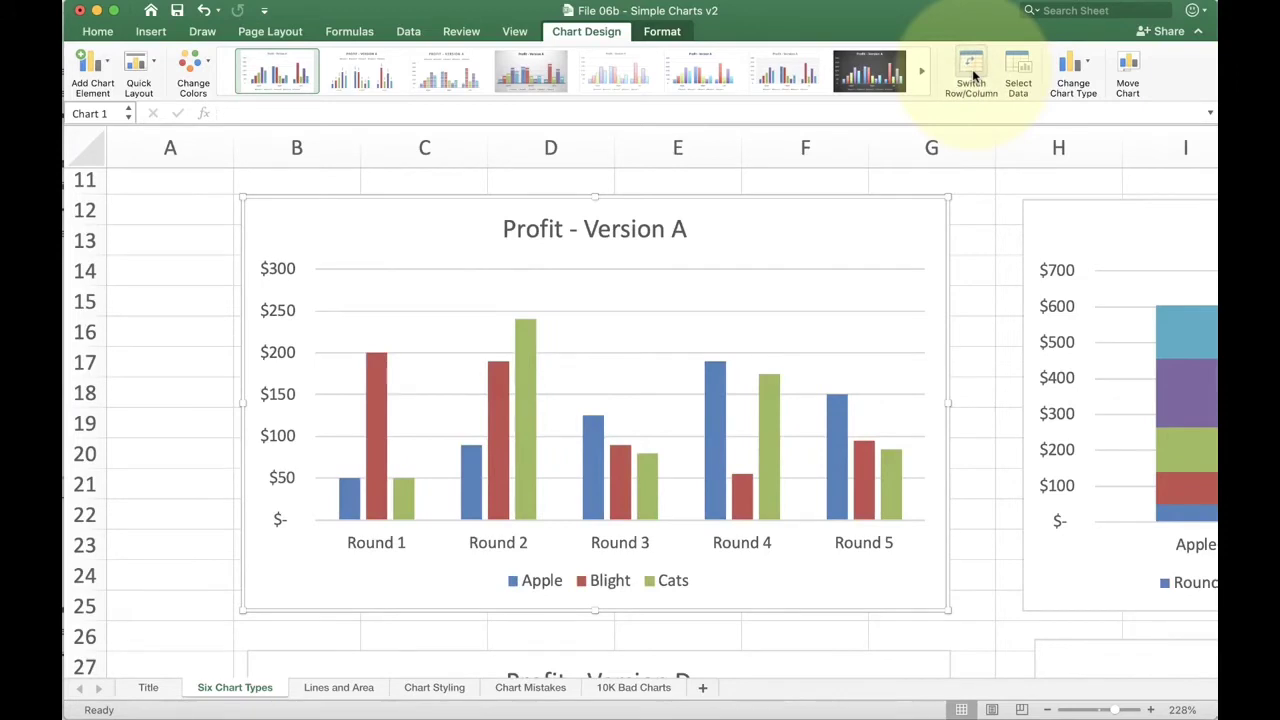
left_click(973, 76)
left_click(973, 76)
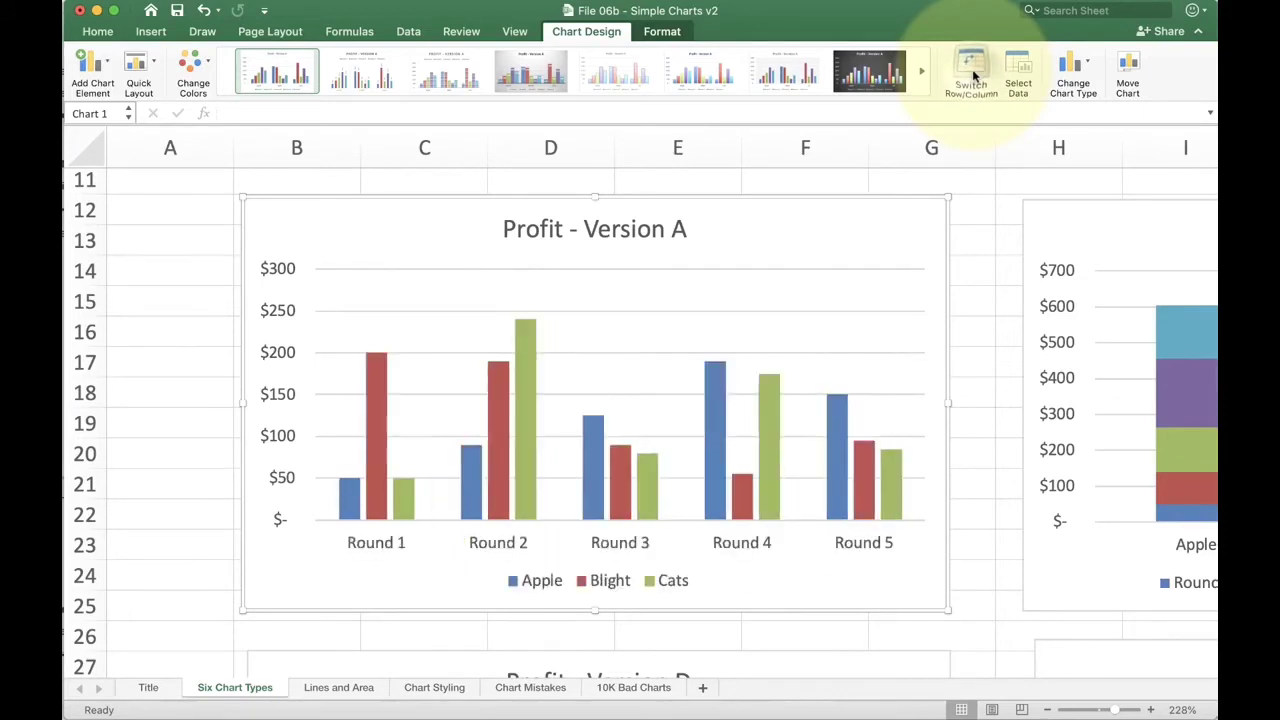
left_click(973, 76)
left_click(974, 76)
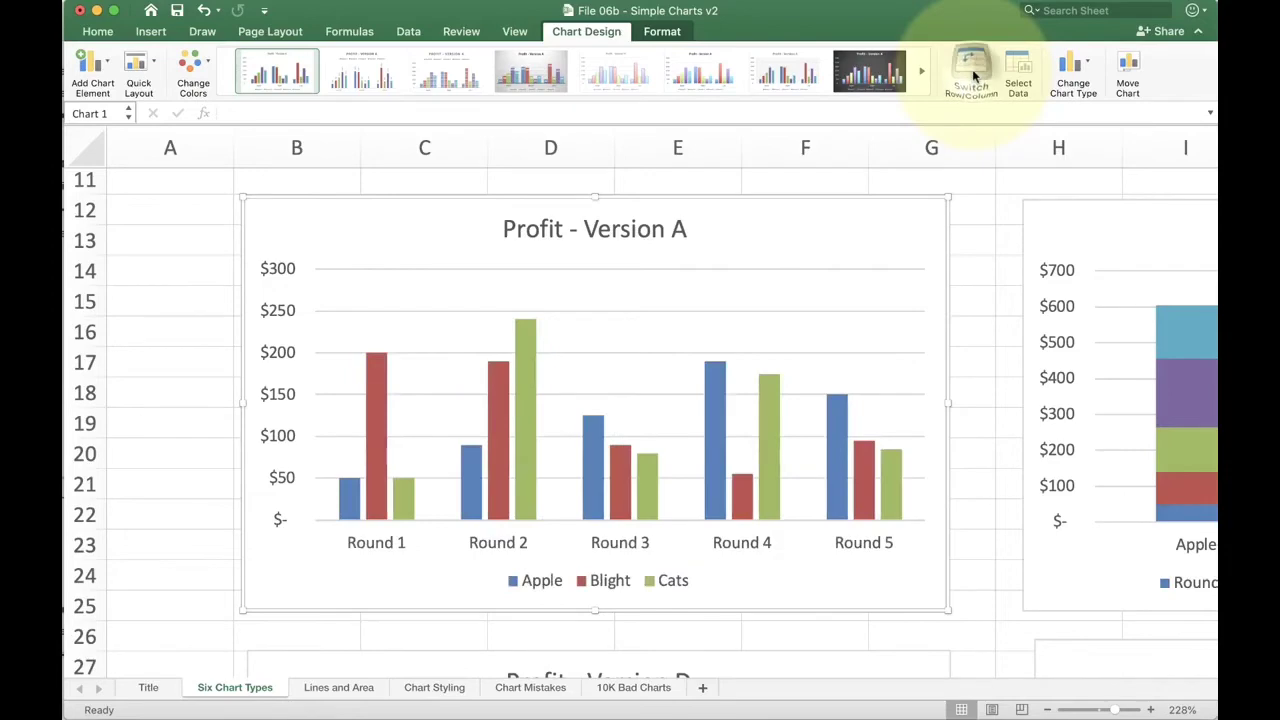
left_click(974, 76)
Step: Deselect Version A, select A6:F9, and bring up the Insert Column chart gallery
left_click(981, 221)
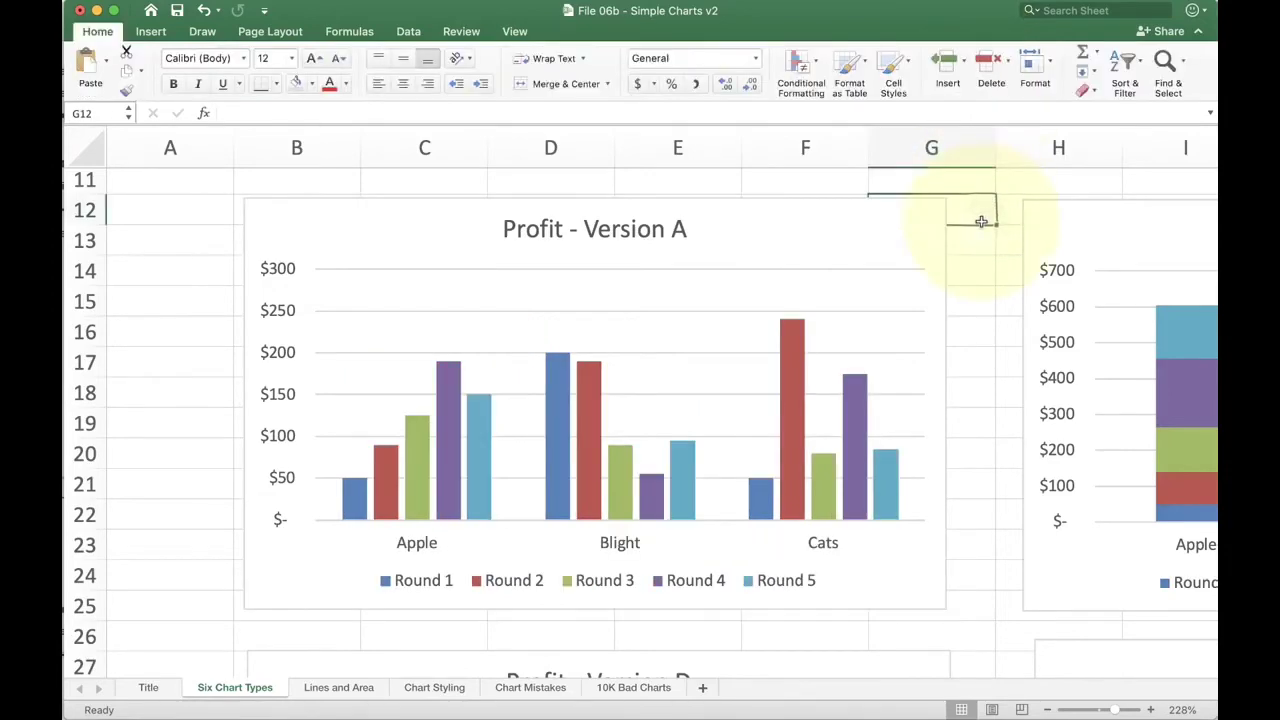
scroll(981, 221, "down", 5)
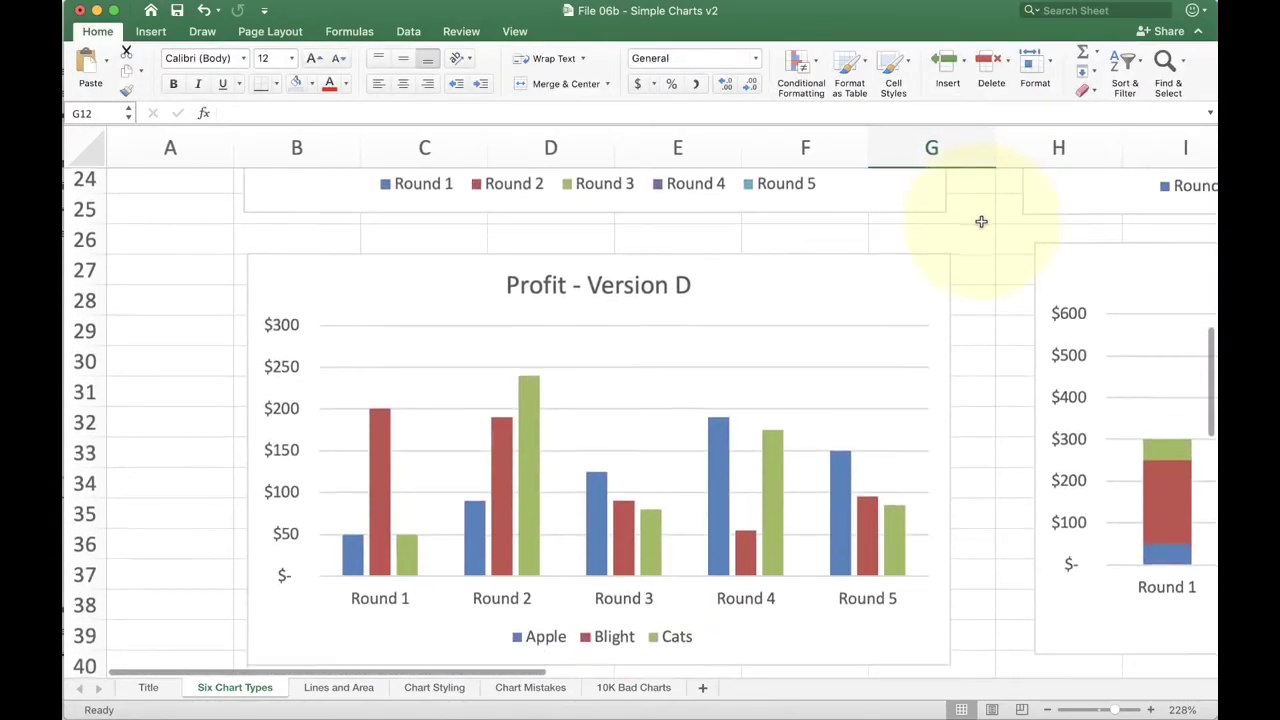
scroll(981, 221, "down", 2)
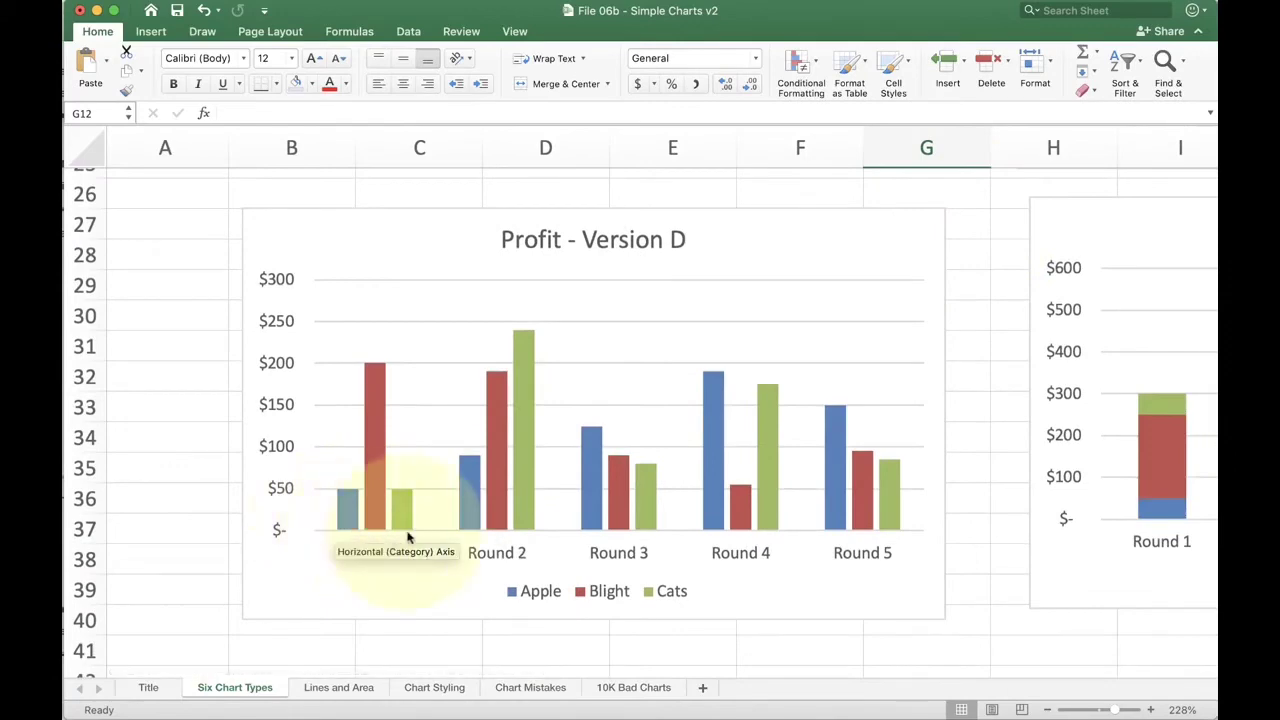
scroll(423, 471, "up", 6)
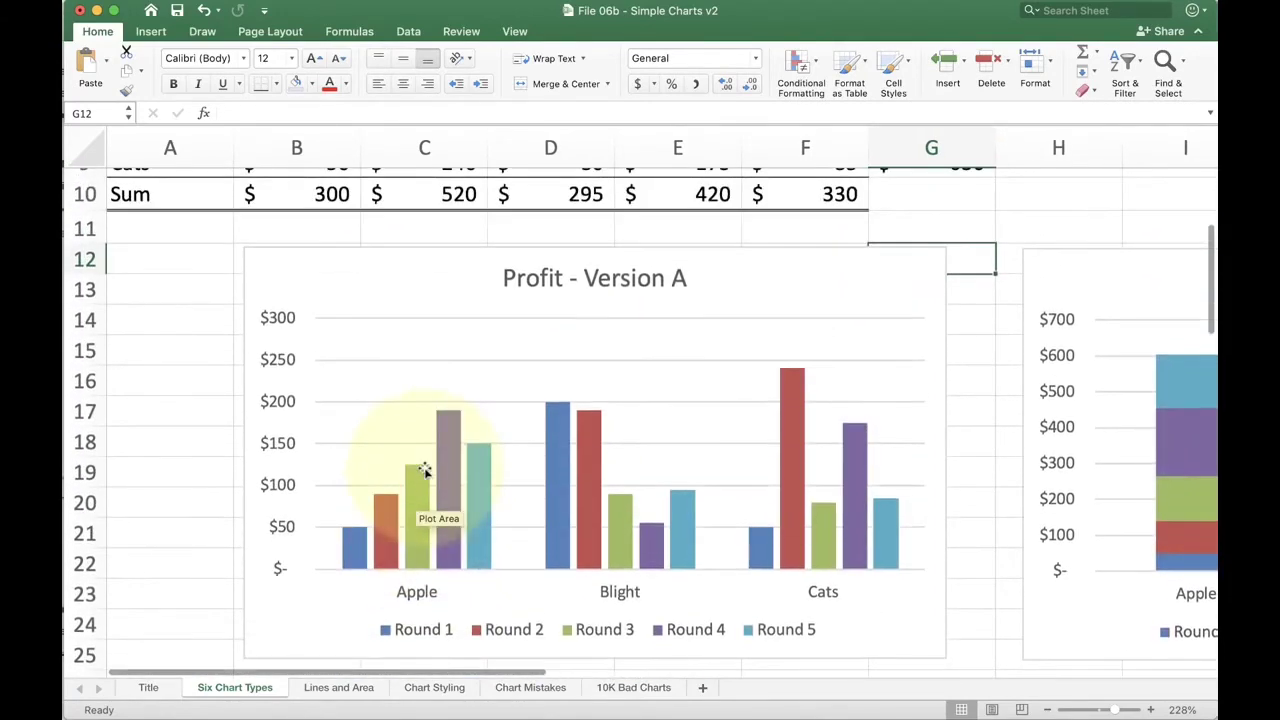
scroll(423, 471, "right", 10)
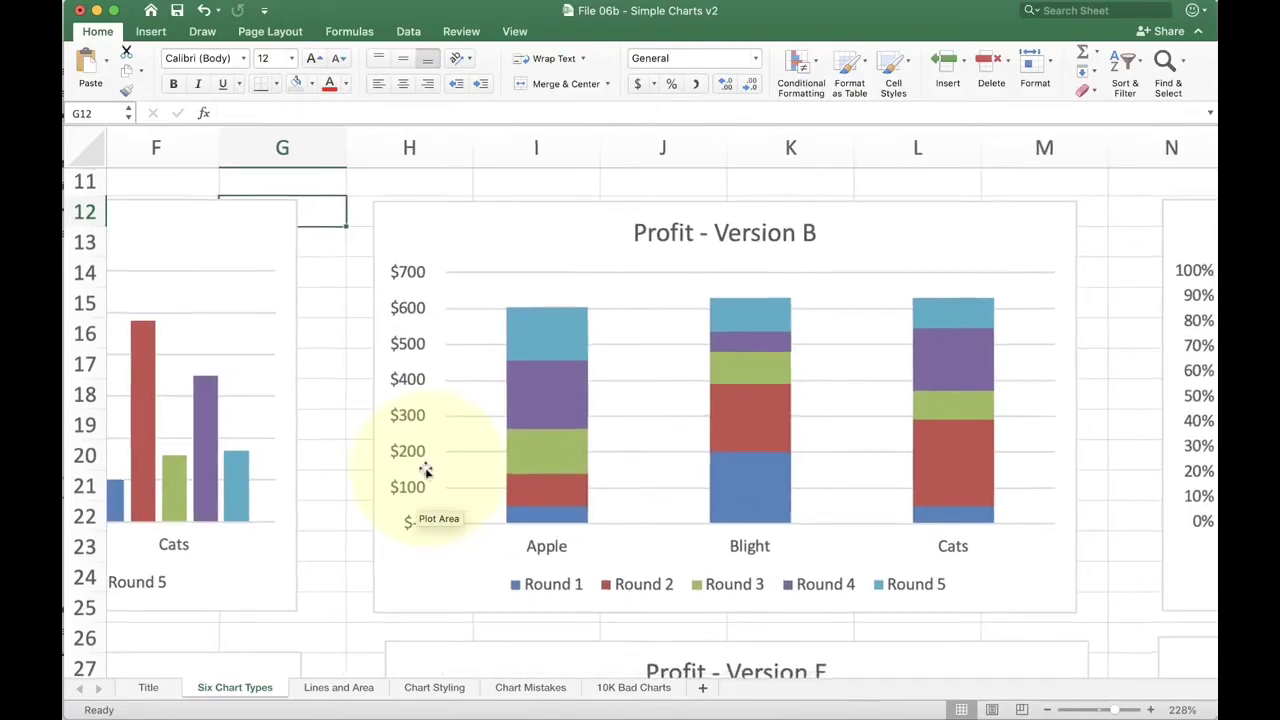
scroll(423, 471, "up", 5)
scroll(423, 471, "left", 5)
left_click_drag(134, 360, 840, 452)
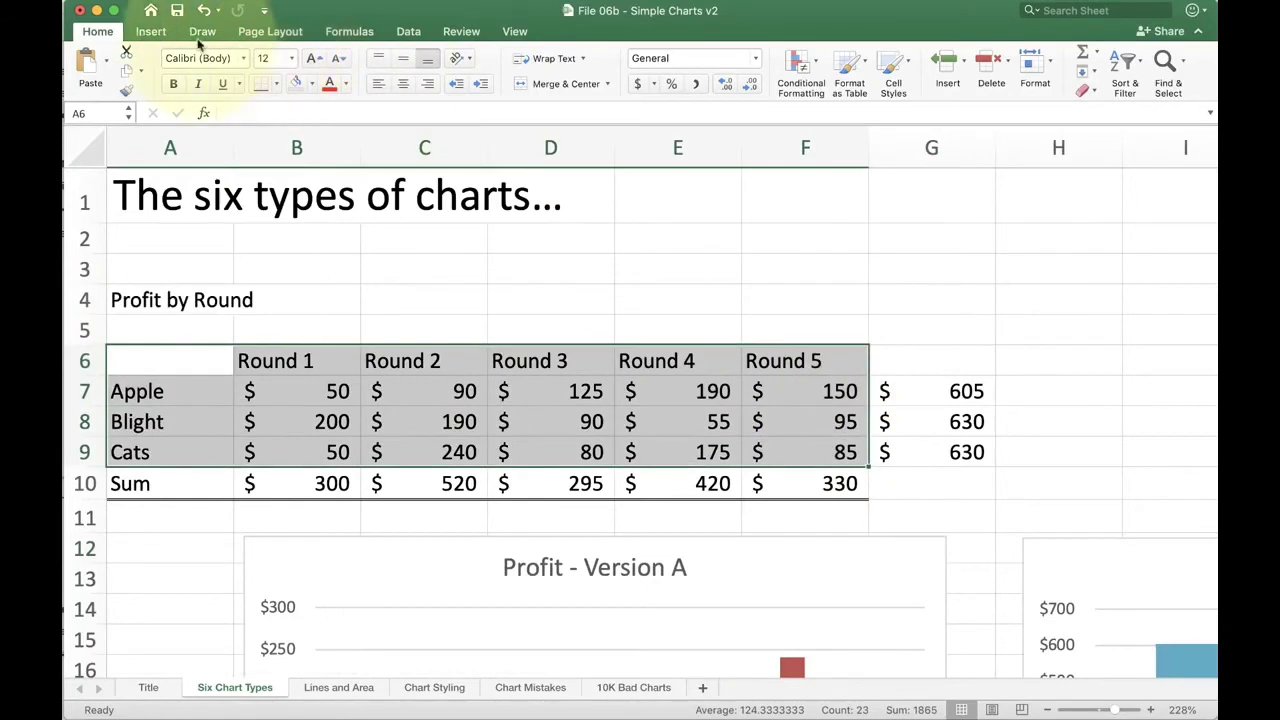
left_click(151, 31)
left_click(618, 52)
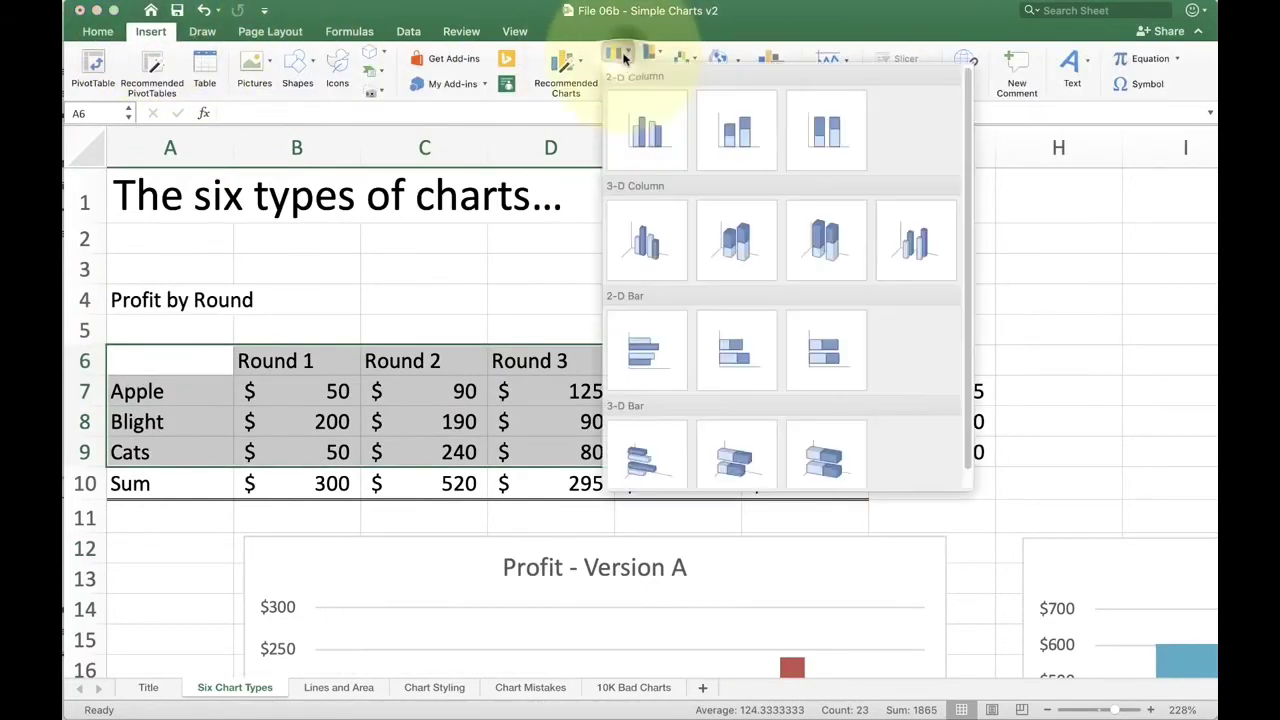
left_click(742, 140)
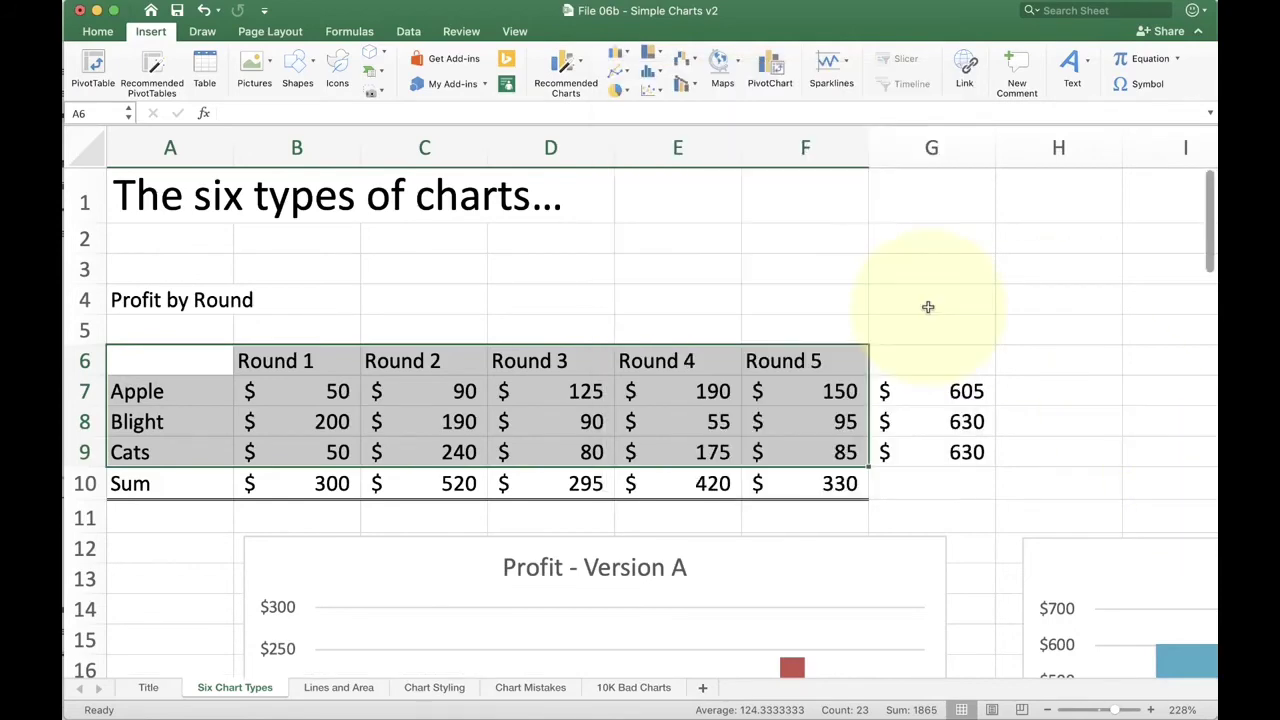
scroll(928, 307, "down", 5)
scroll(928, 307, "right", 3)
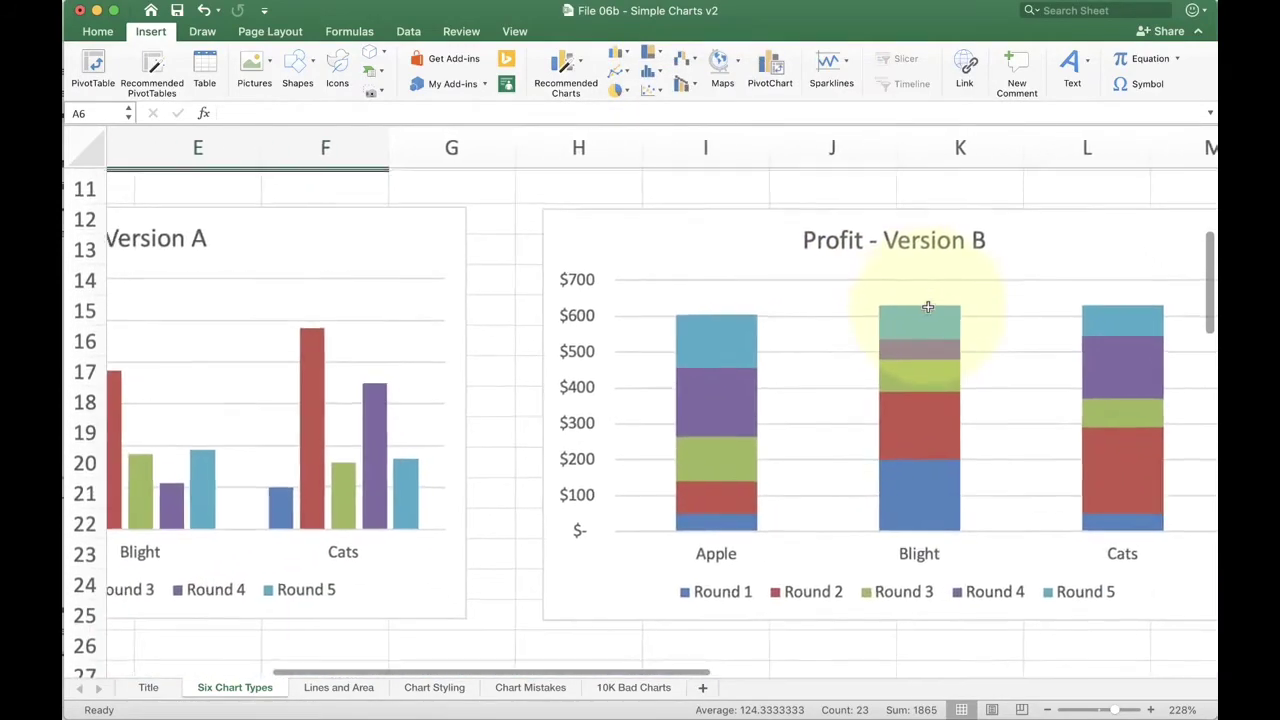
scroll(928, 307, "right", 2)
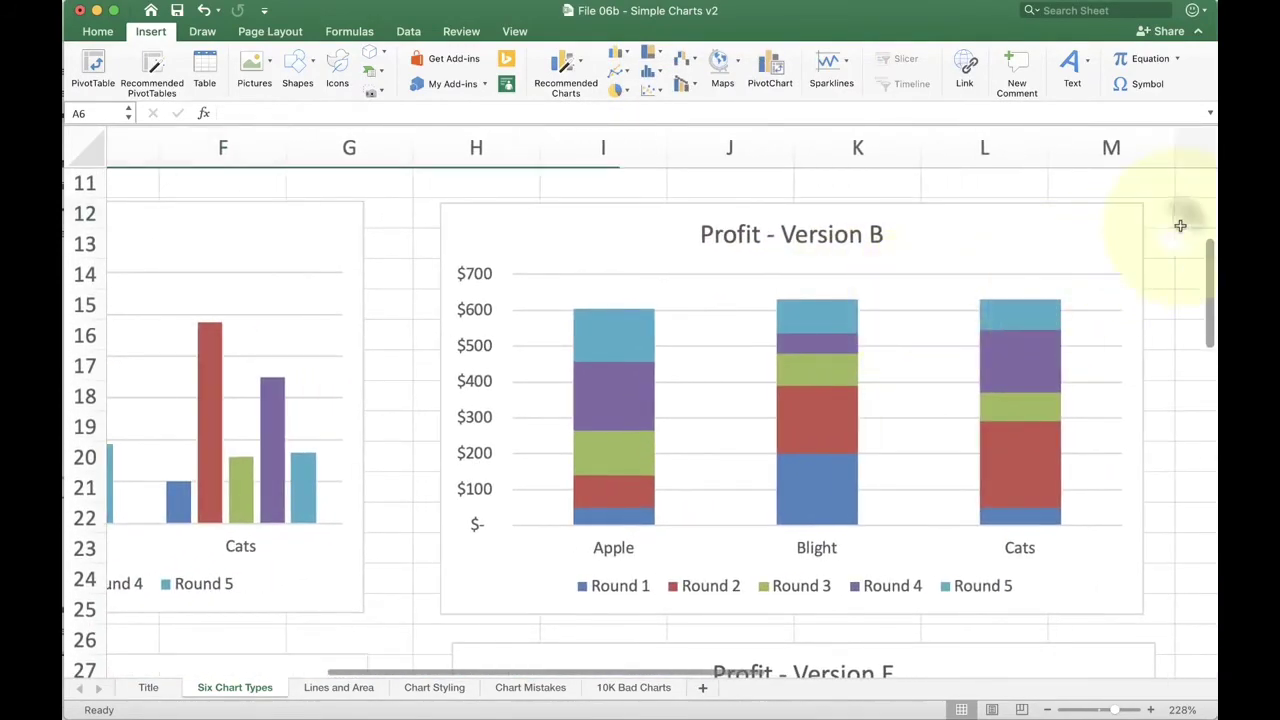
left_click(1180, 226)
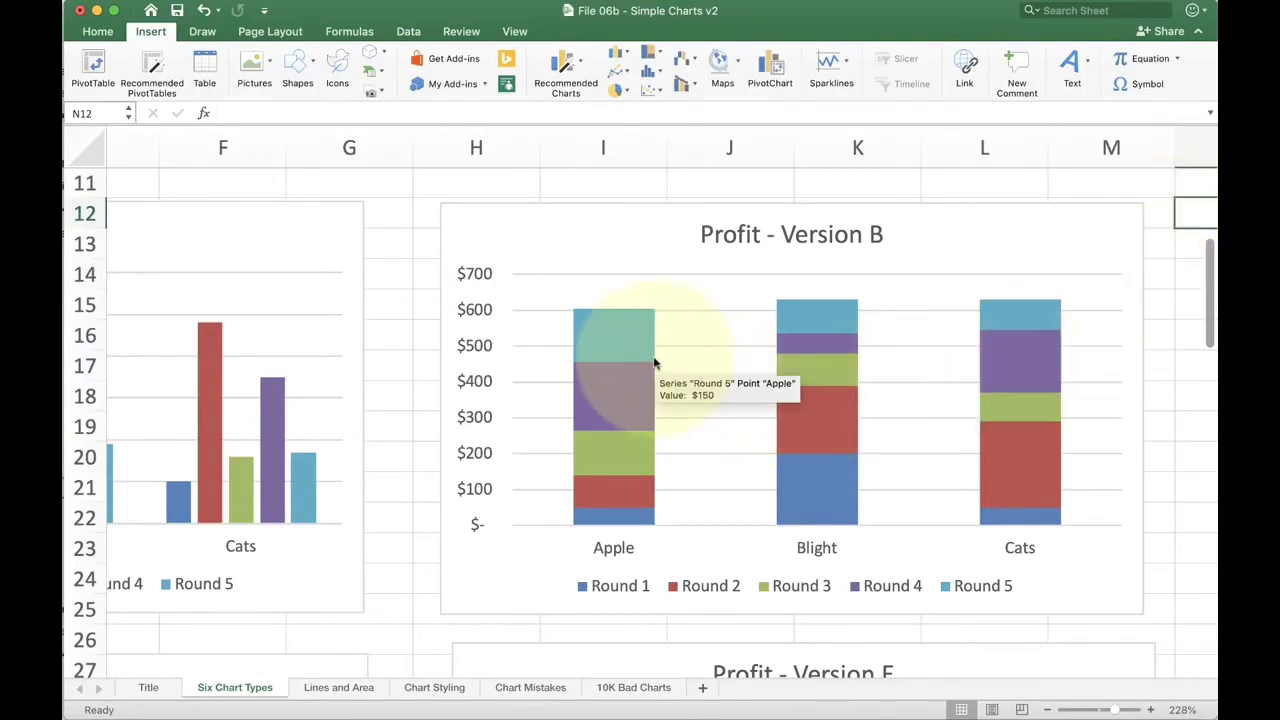
mouse_move(642, 474)
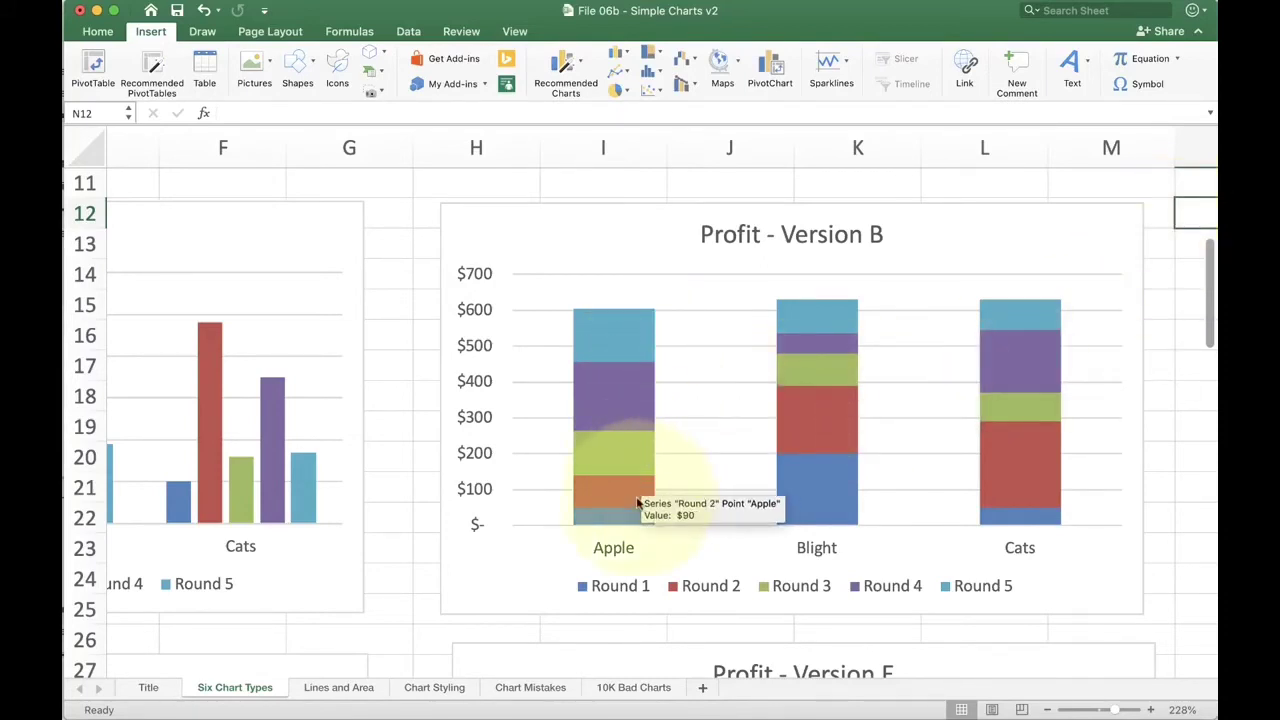
mouse_move(632, 350)
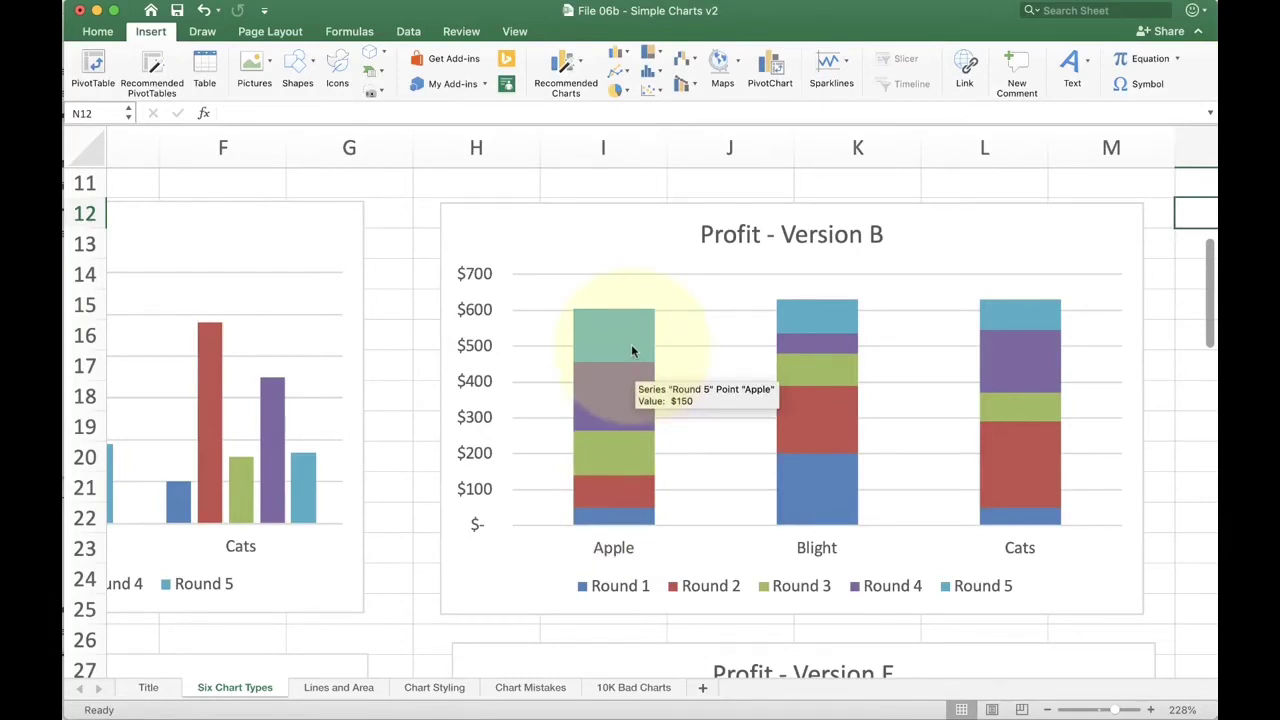
mouse_move(805, 336)
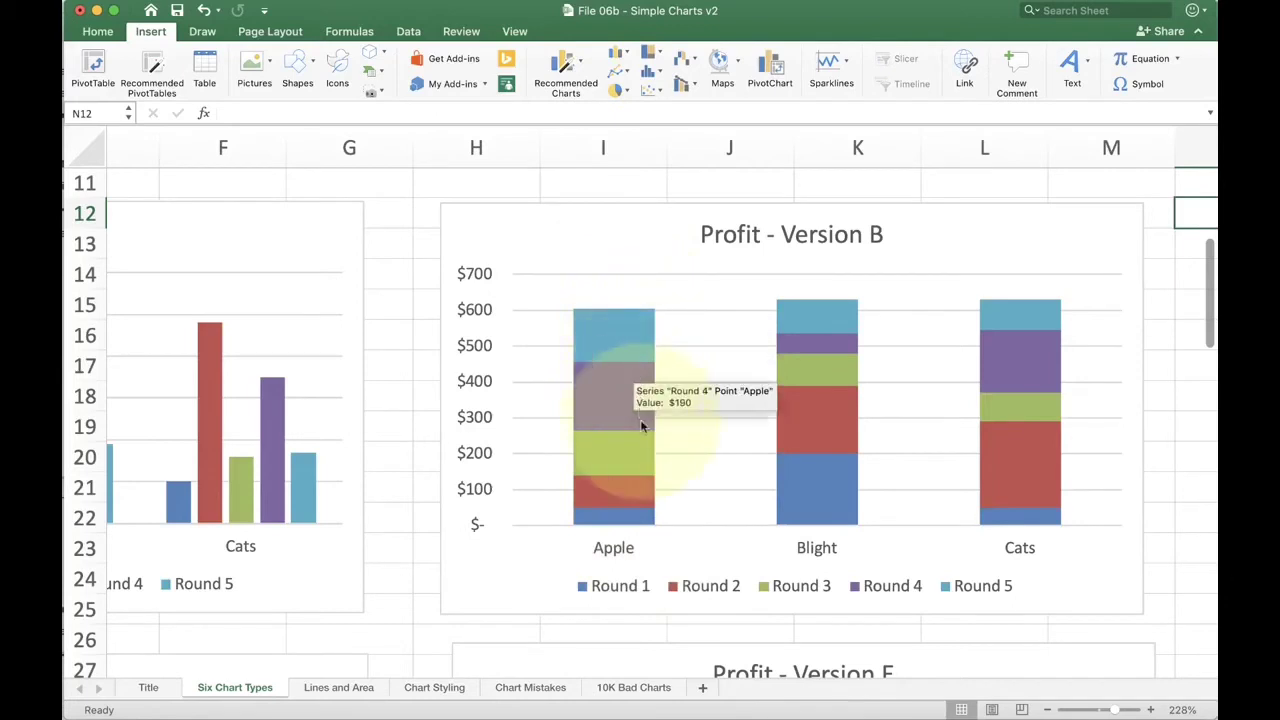
mouse_move(636, 316)
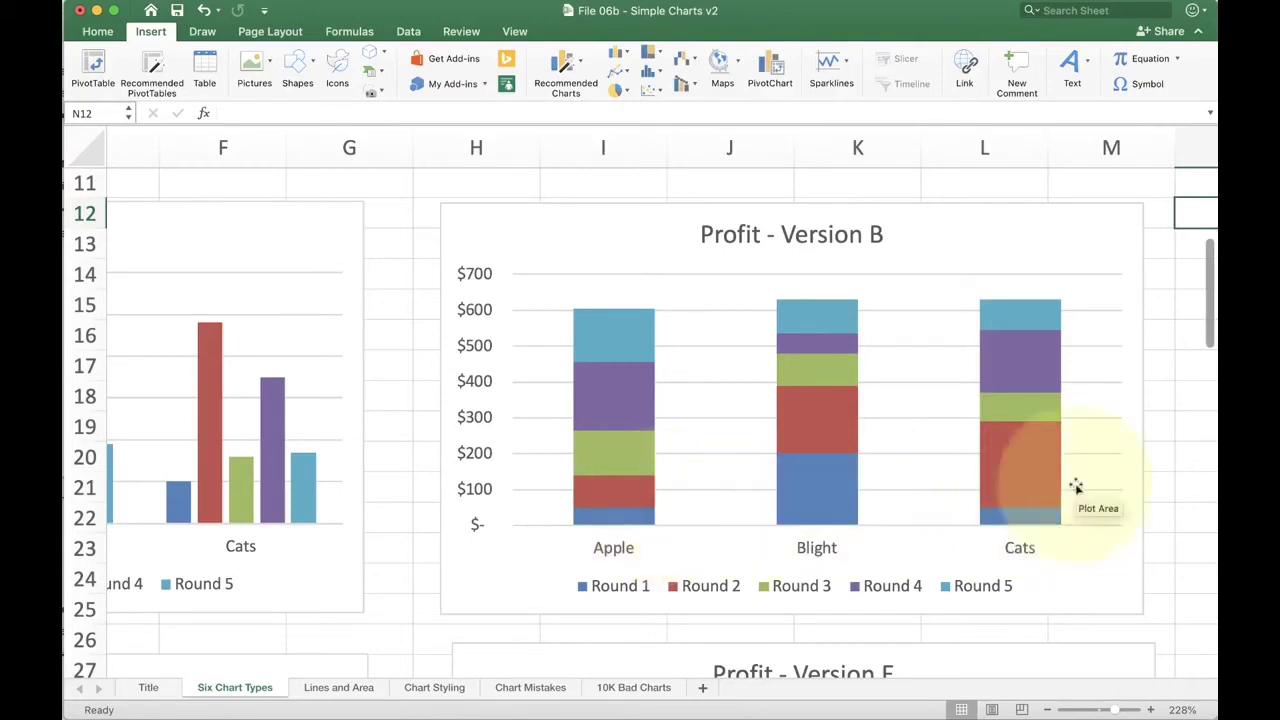
left_click(1180, 432)
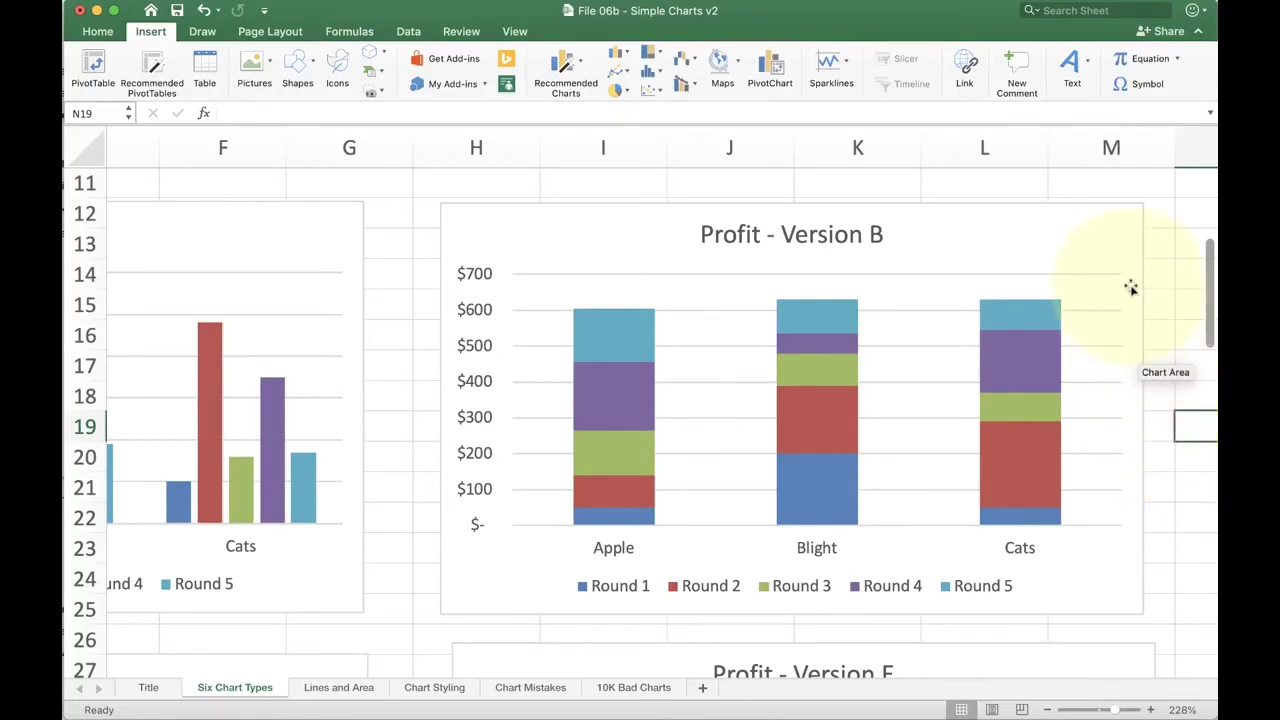
scroll(1131, 288, "down", 1)
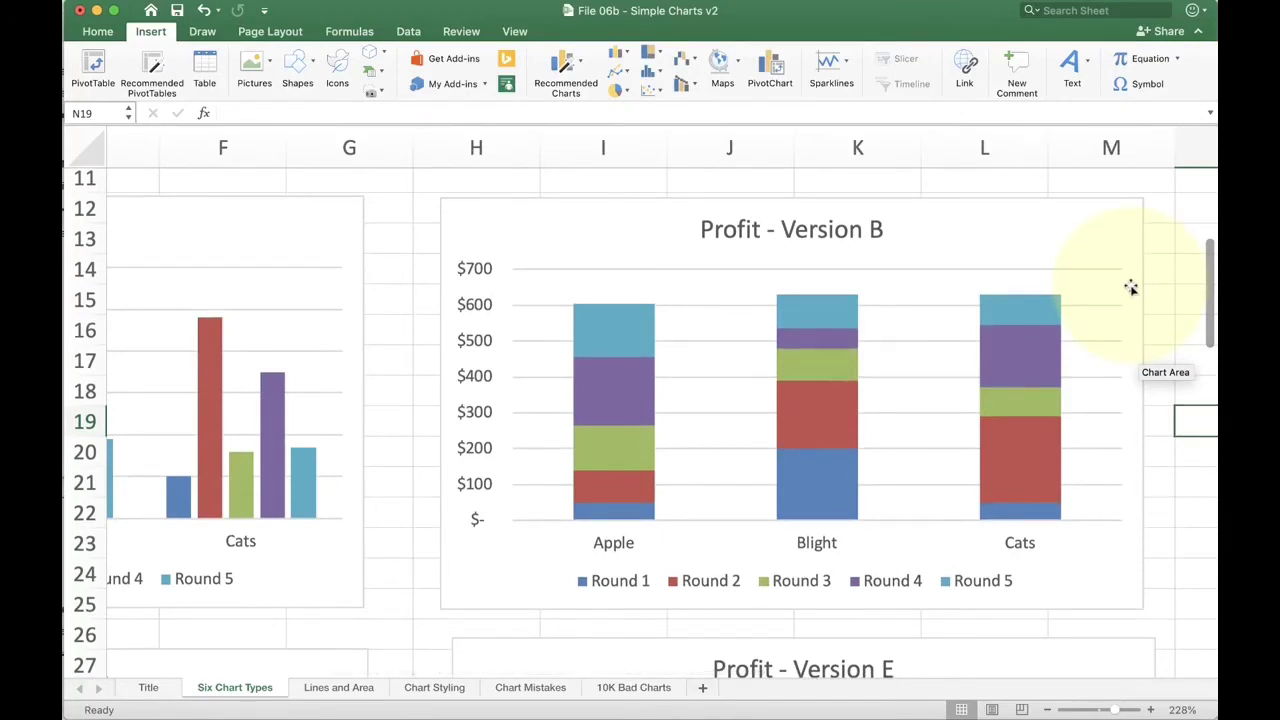
scroll(1131, 288, "down", 10)
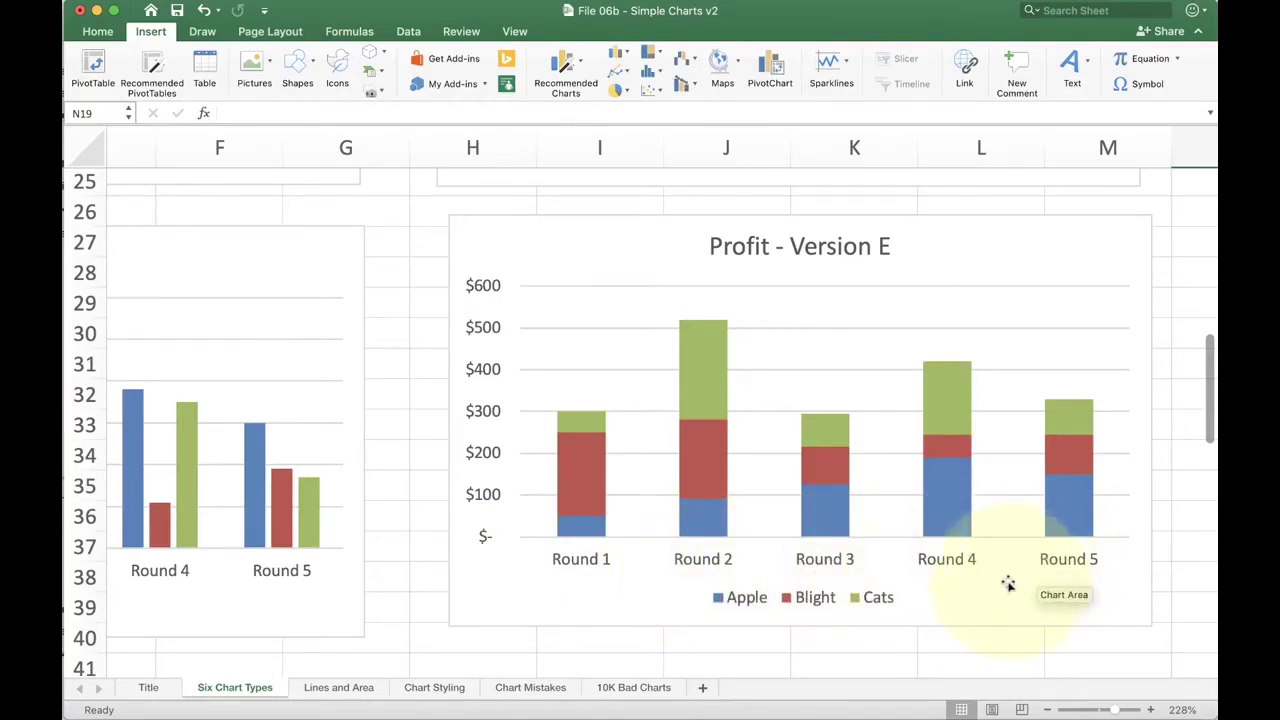
left_click(404, 483)
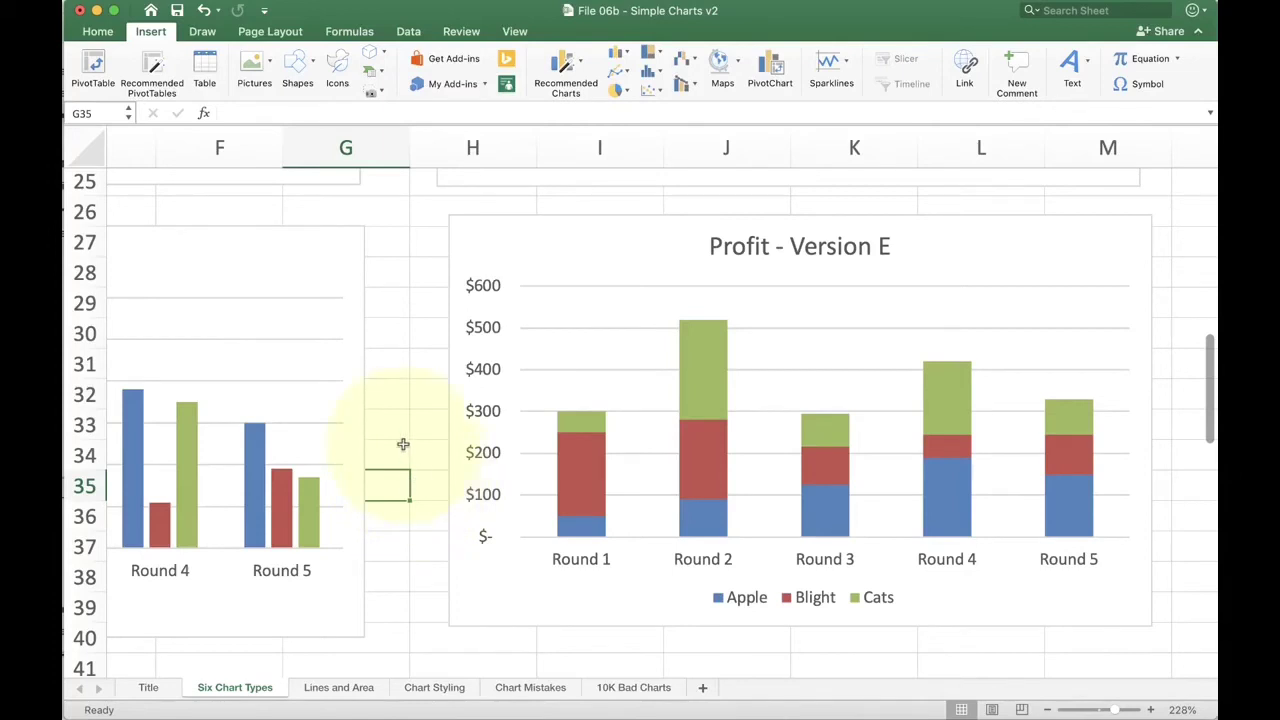
scroll(403, 444, "up", 10)
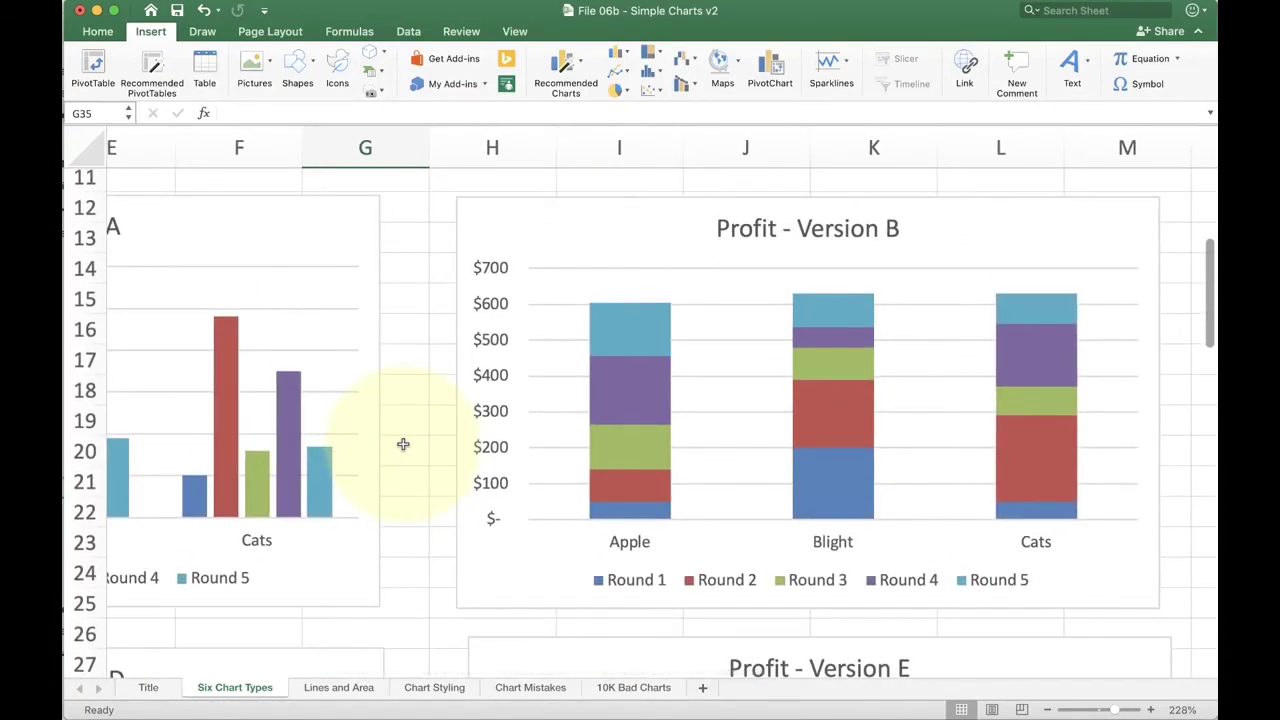
left_click(525, 222)
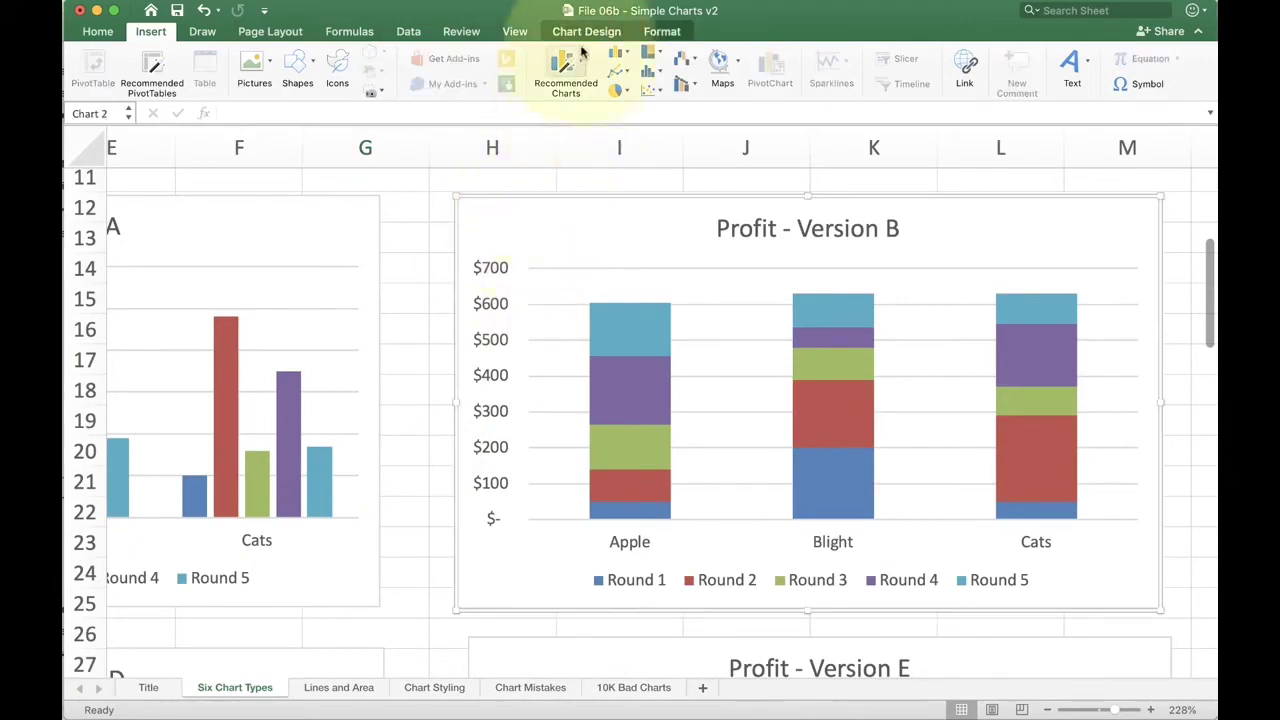
left_click(586, 32)
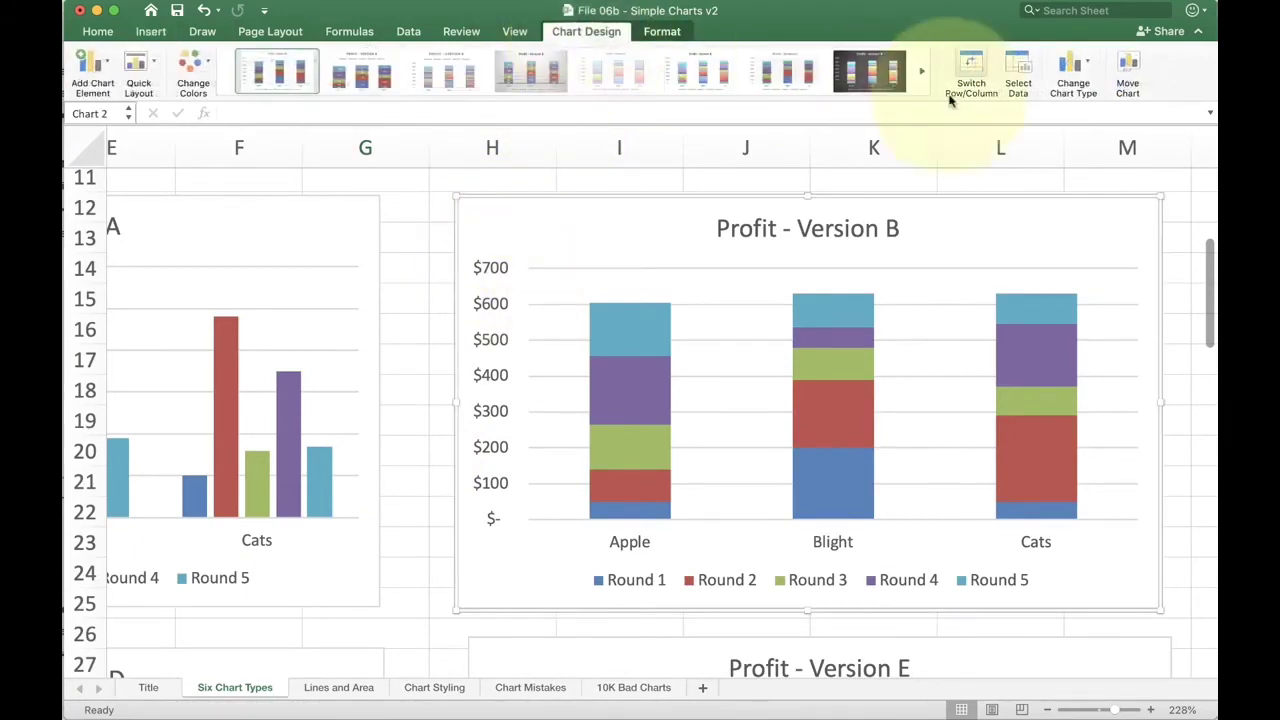
left_click(975, 66)
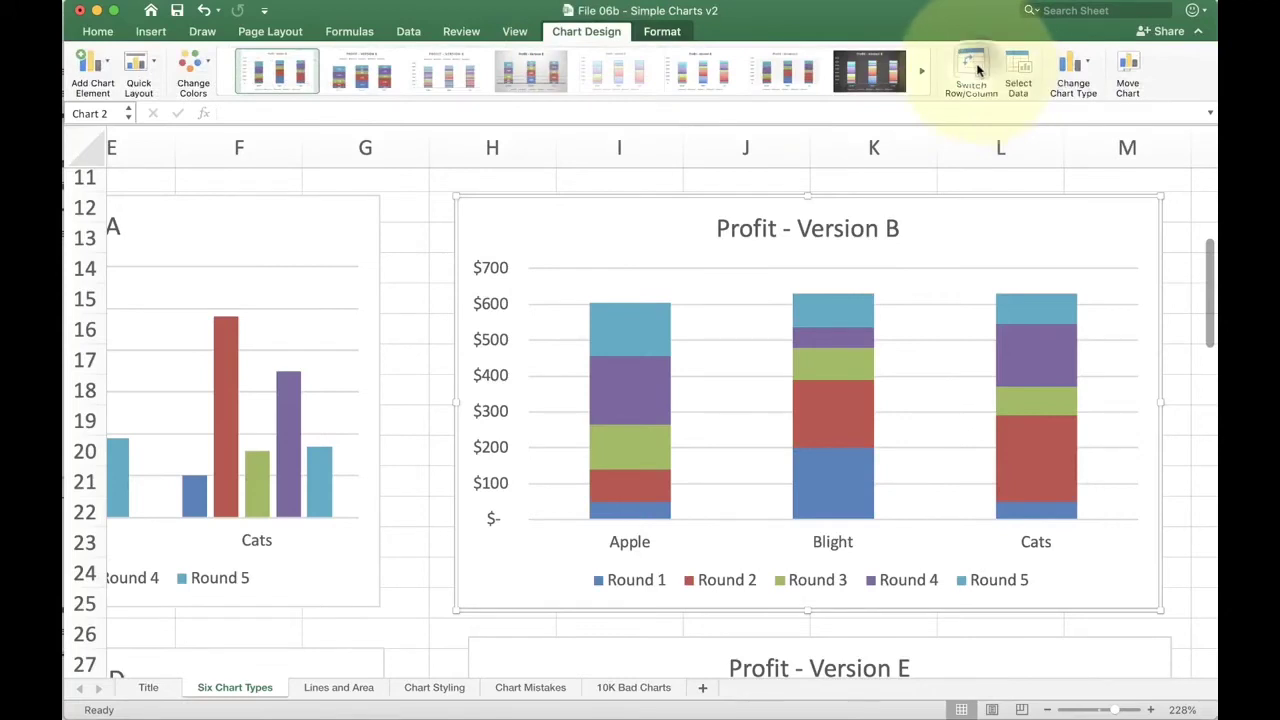
left_click(975, 66)
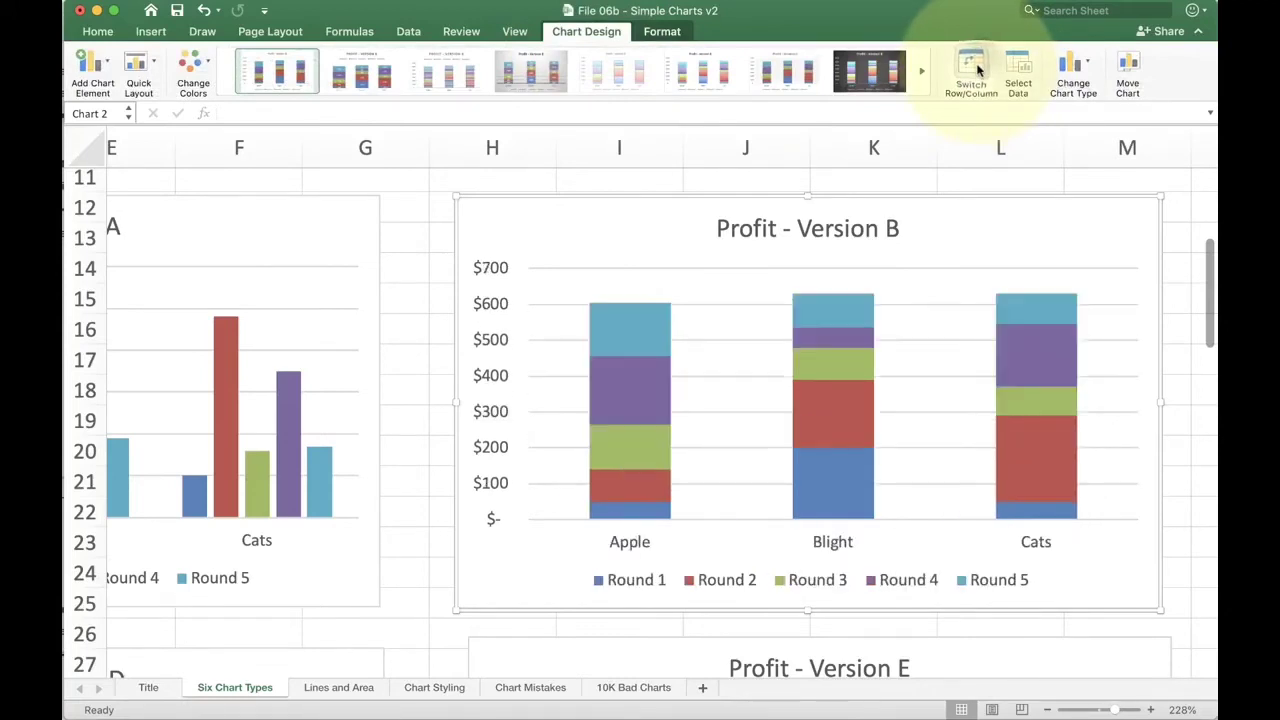
left_click(1049, 183)
scroll(1048, 189, "right", 3)
scroll(1048, 189, "right", 5)
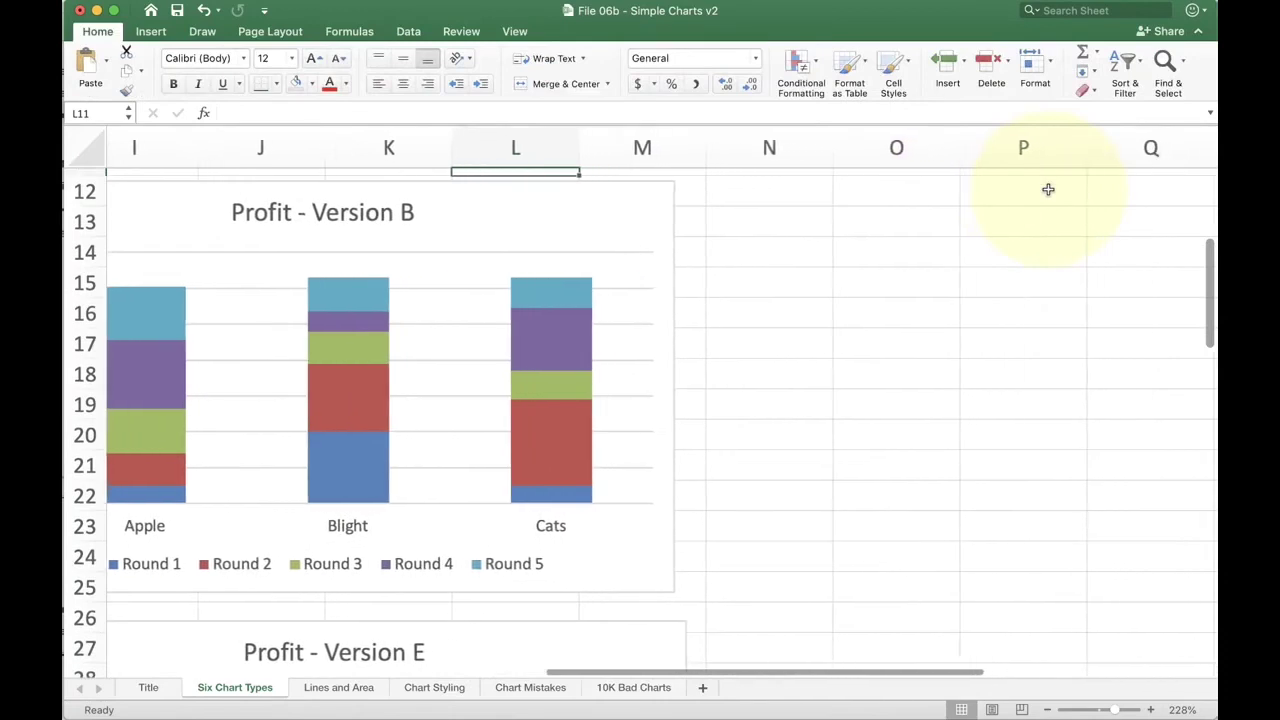
scroll(1048, 189, "right", 2)
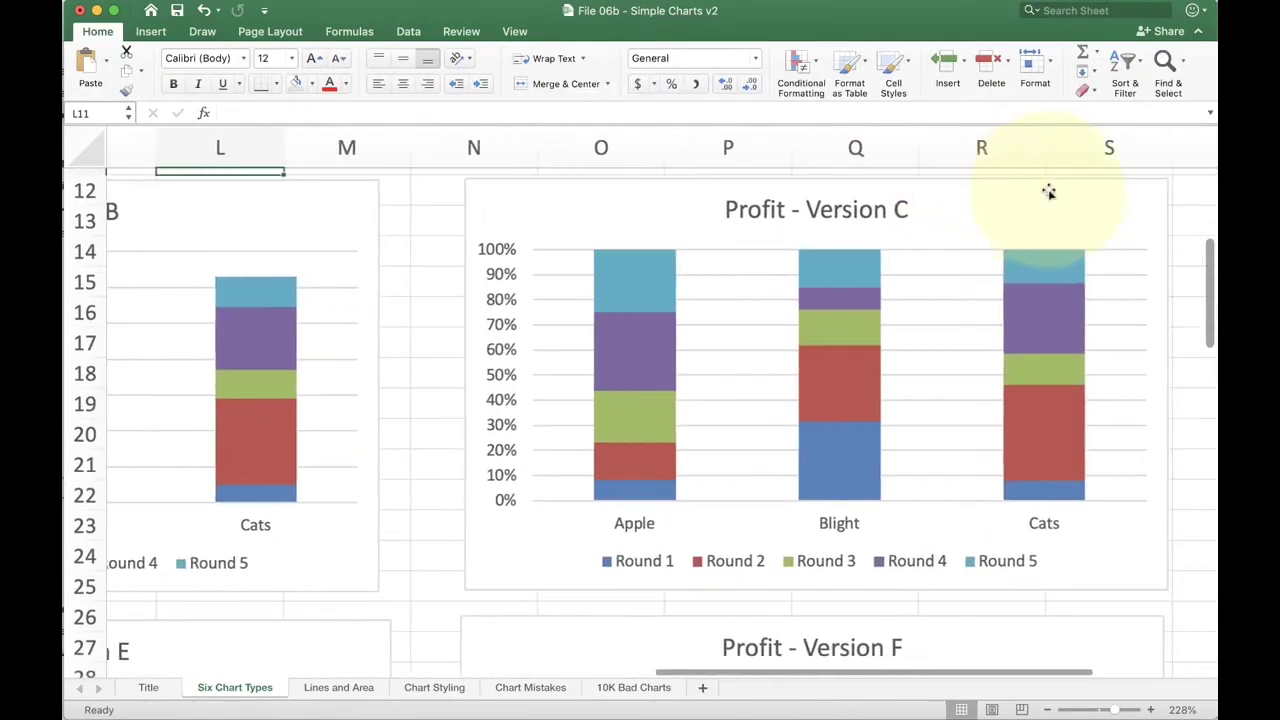
left_click(1166, 186)
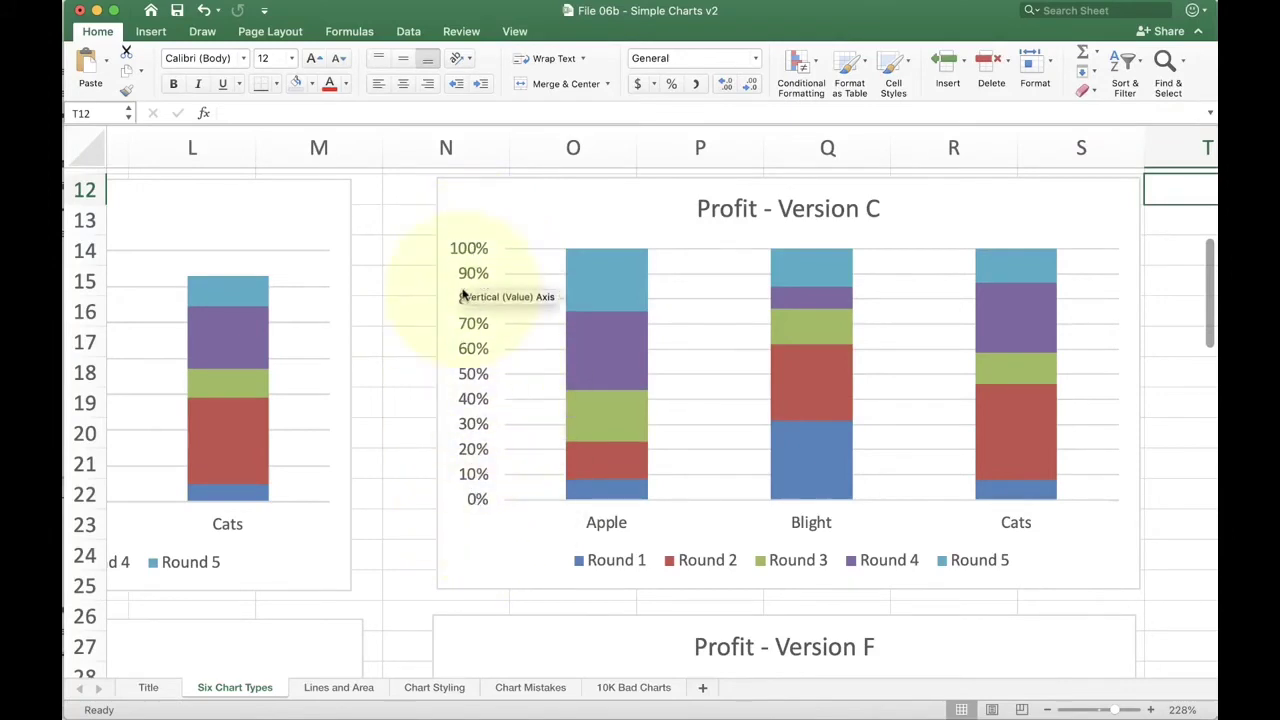
Step: Scroll right to centre the Profit - Version C chart, ending on an empty cell beside it
left_click(390, 305)
scroll(399, 299, "left", 5)
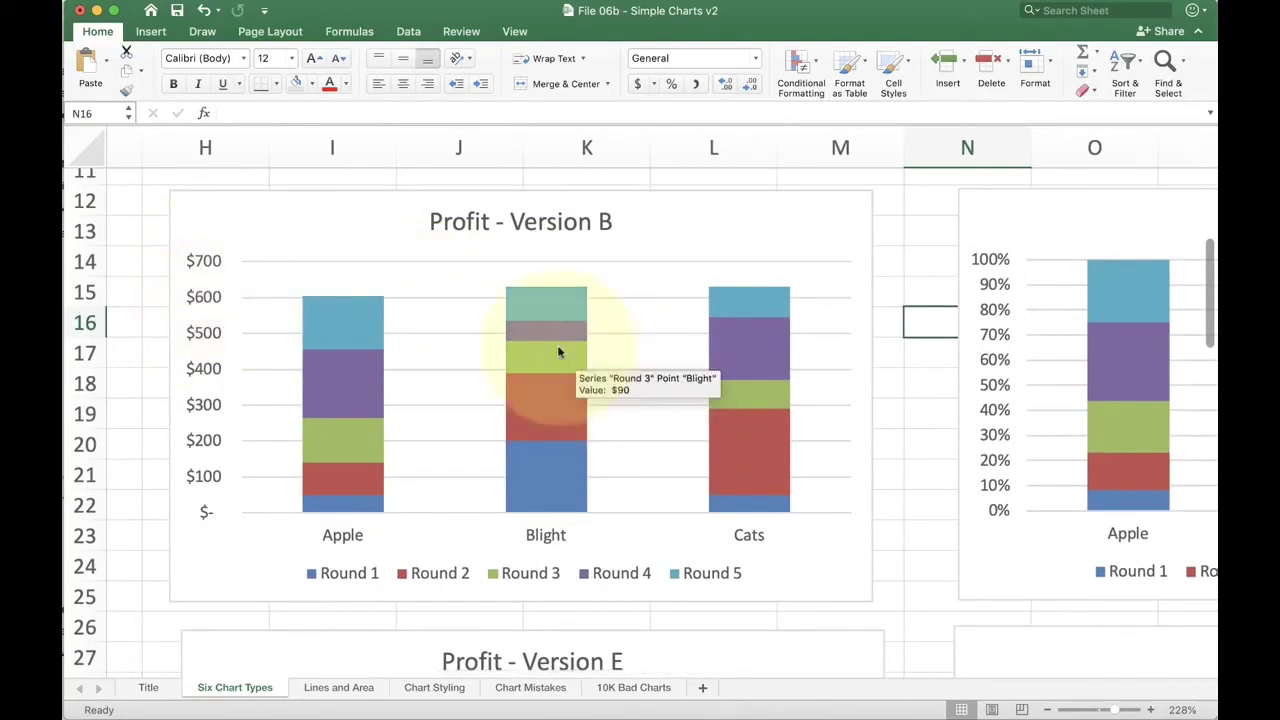
mouse_move(367, 301)
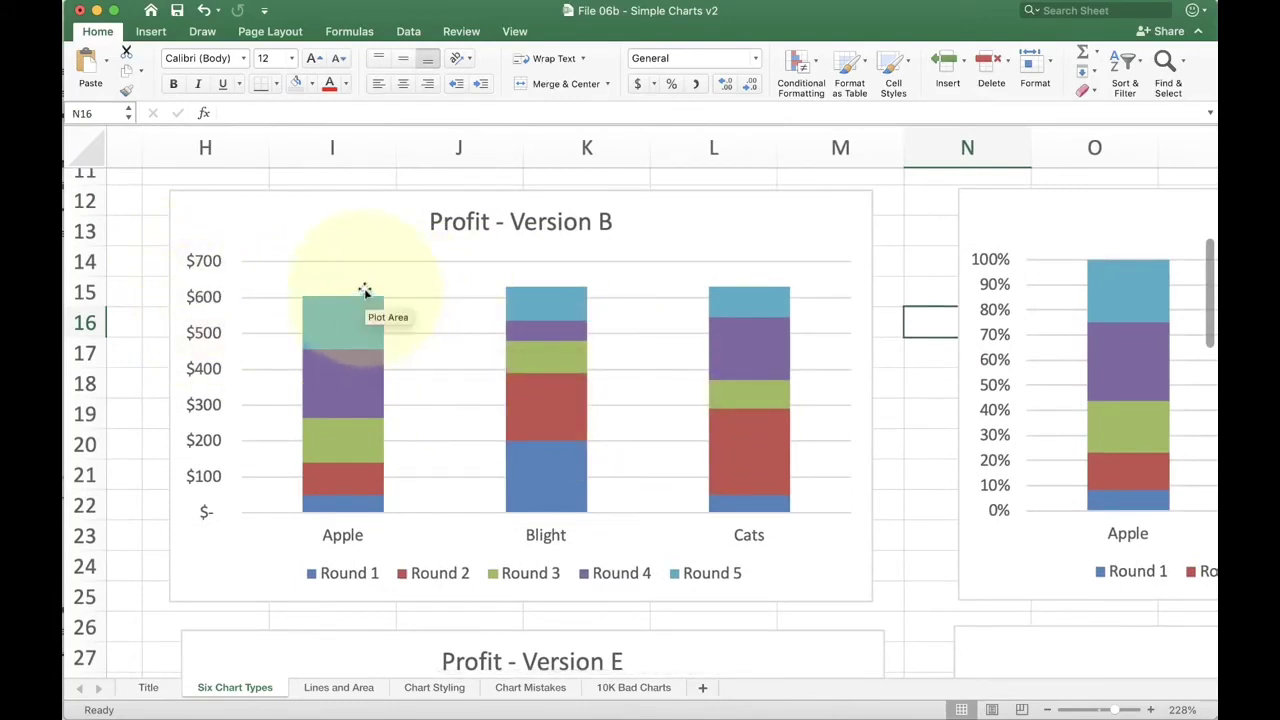
scroll(980, 303, "right", 2)
scroll(980, 303, "right", 5)
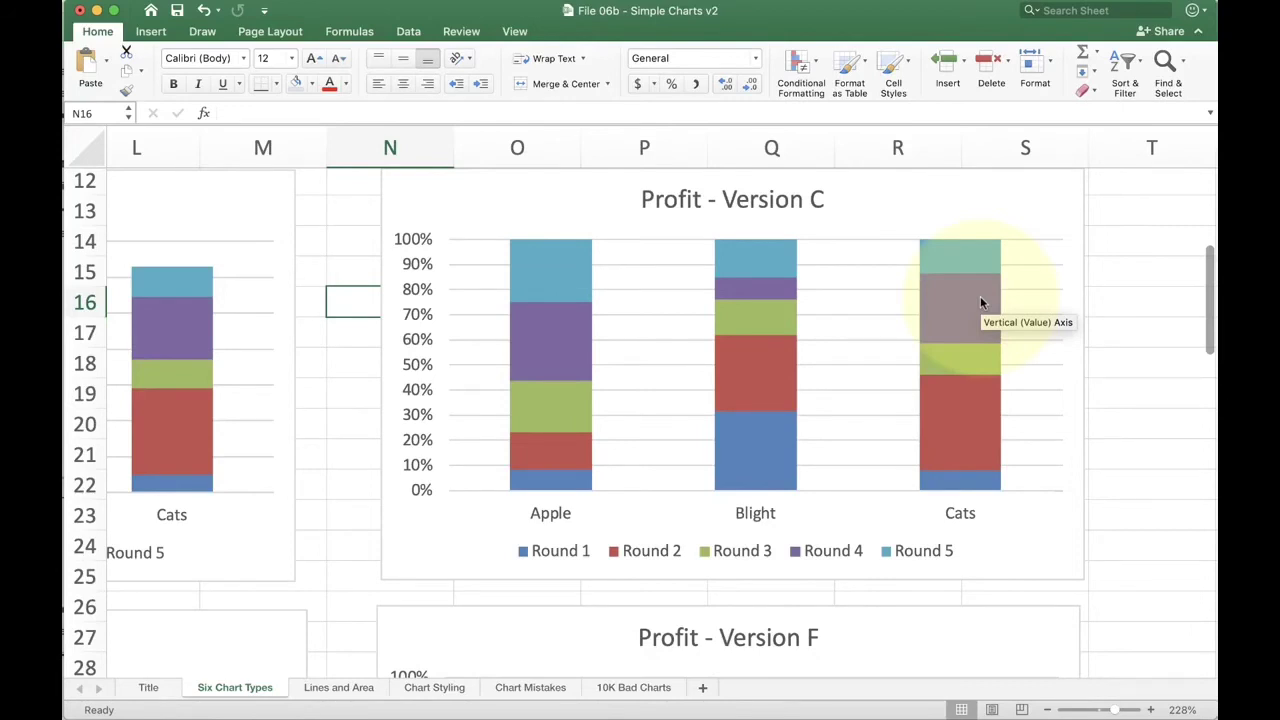
left_click(1124, 267)
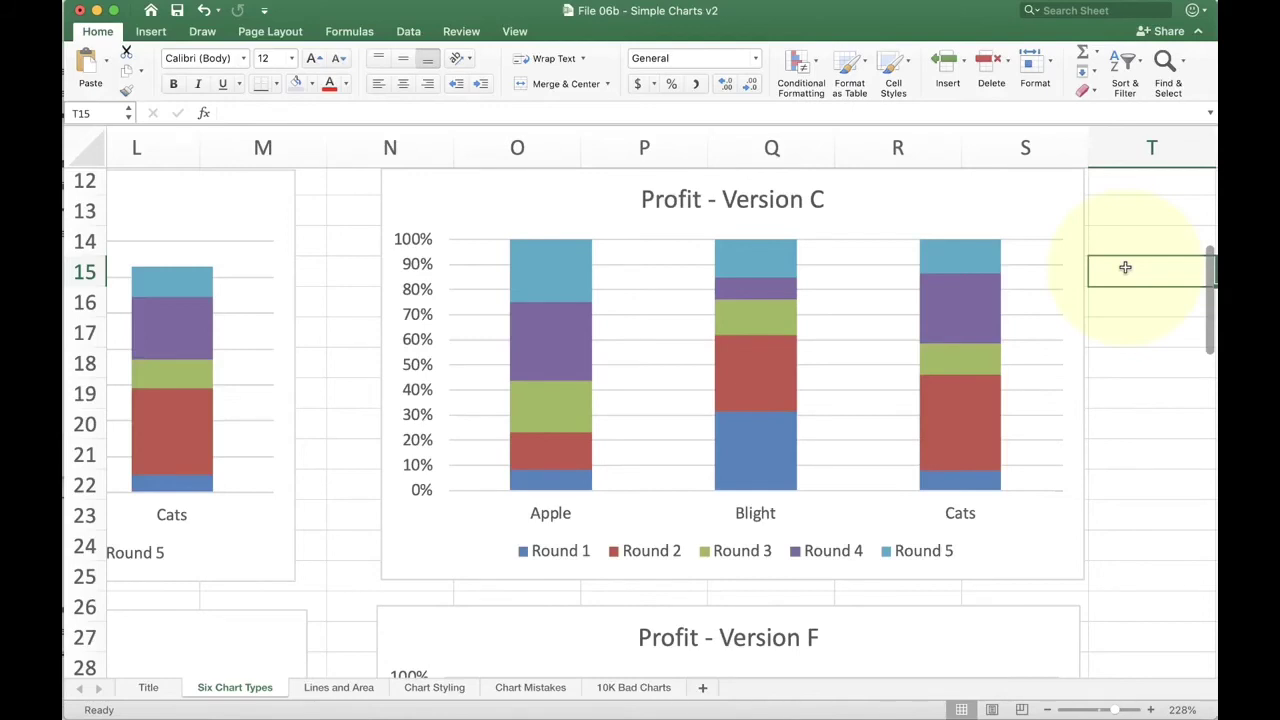
mouse_move(551, 265)
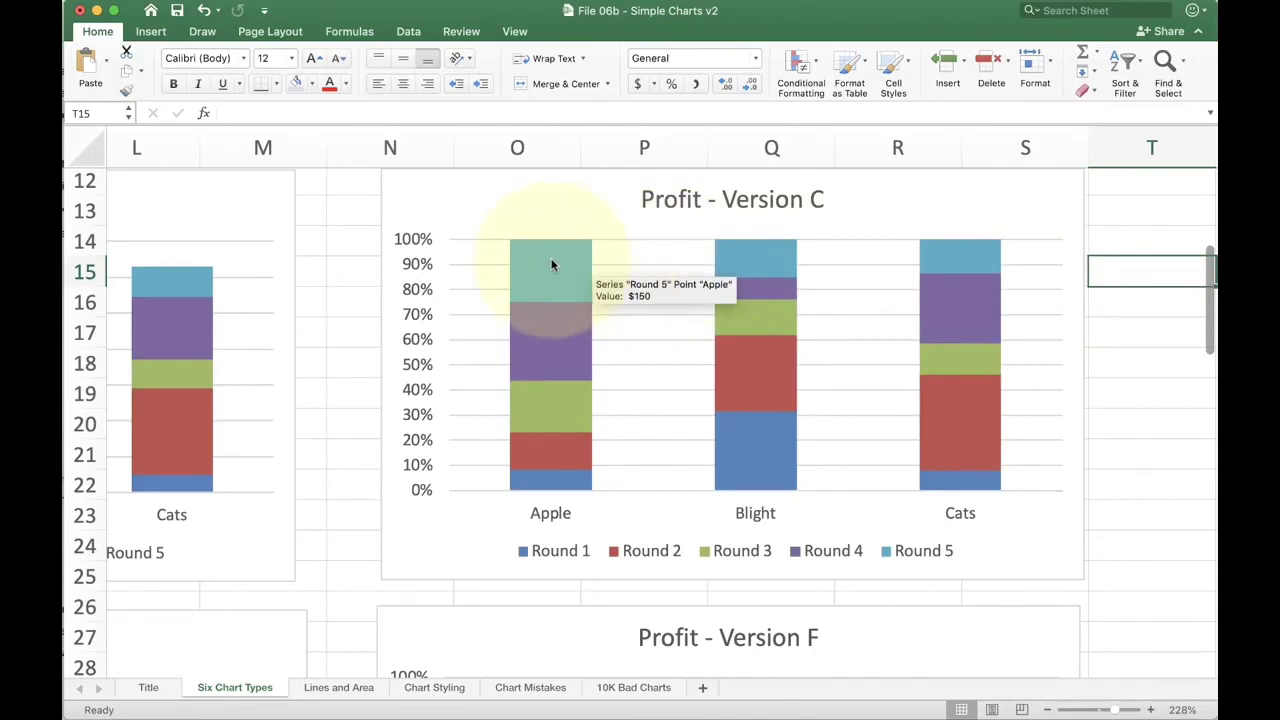
mouse_move(763, 261)
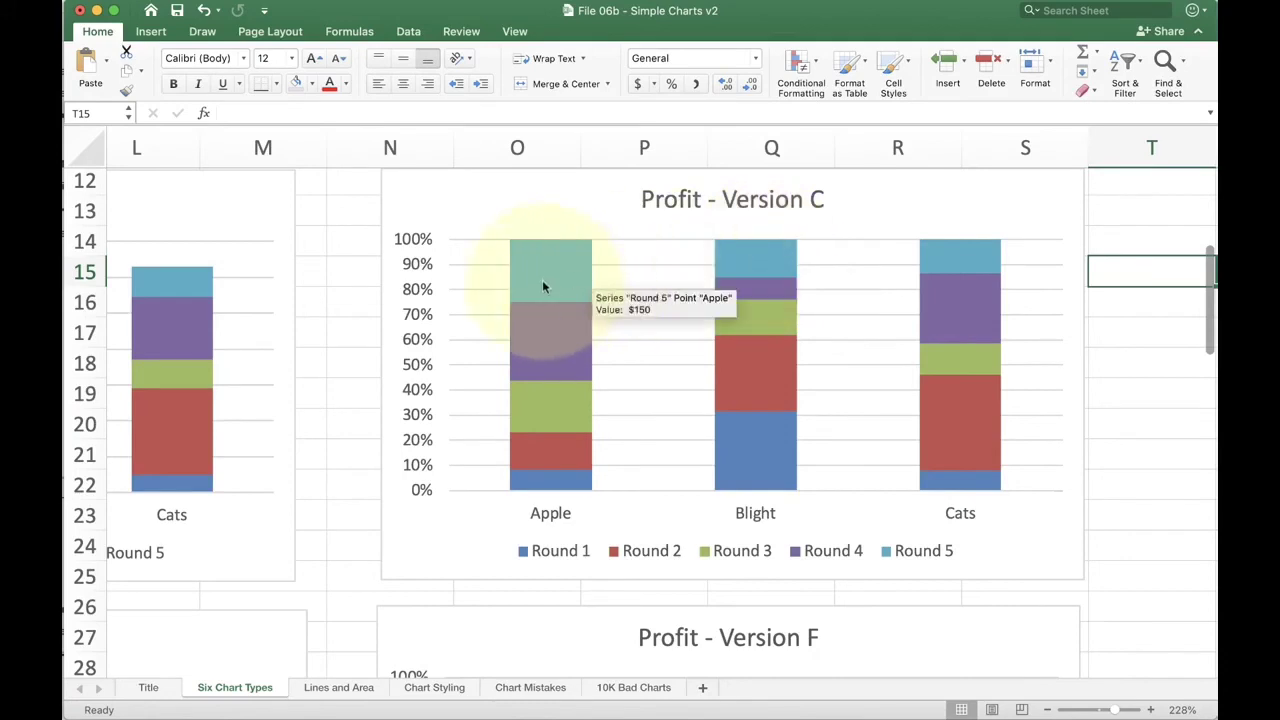
mouse_move(548, 358)
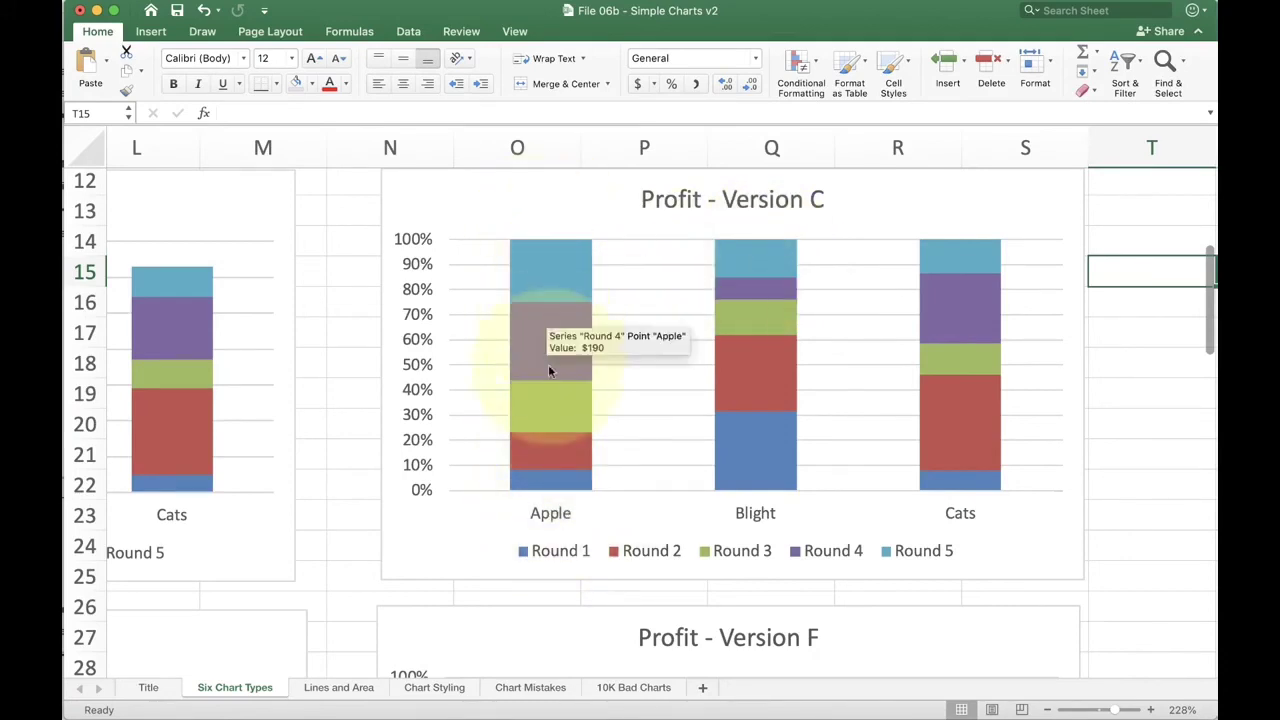
mouse_move(552, 408)
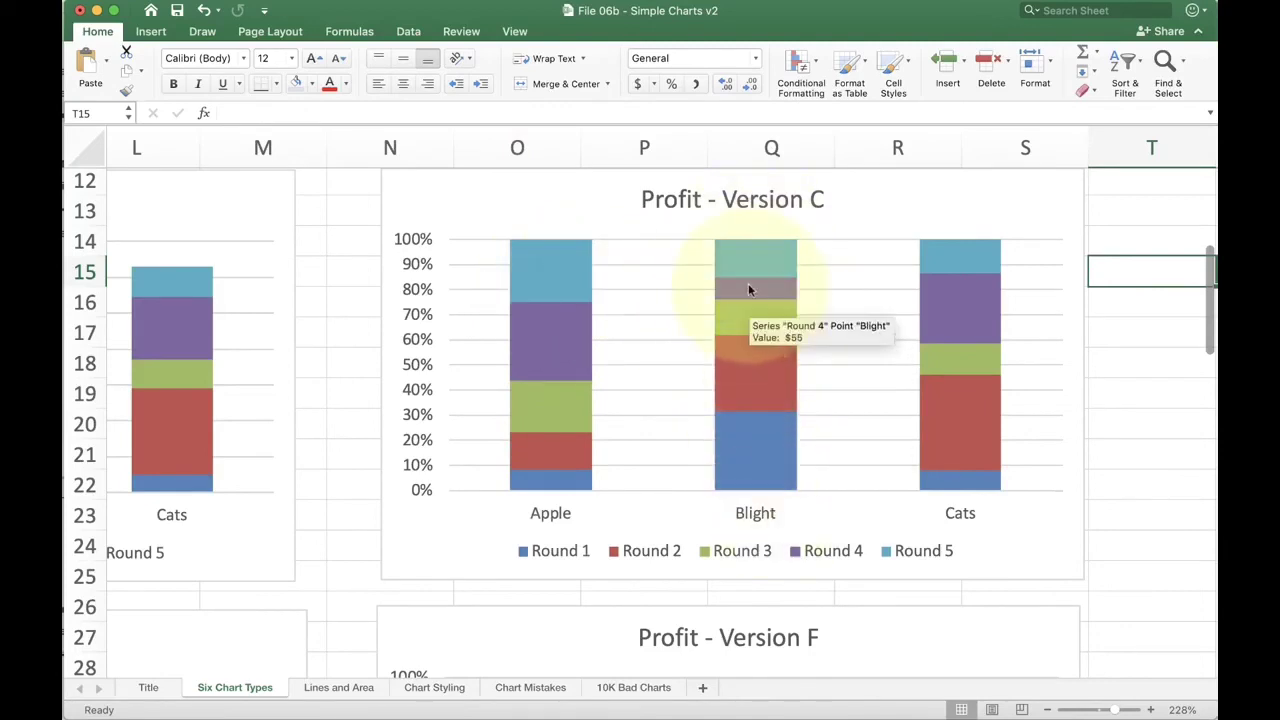
mouse_move(768, 418)
mouse_move(764, 285)
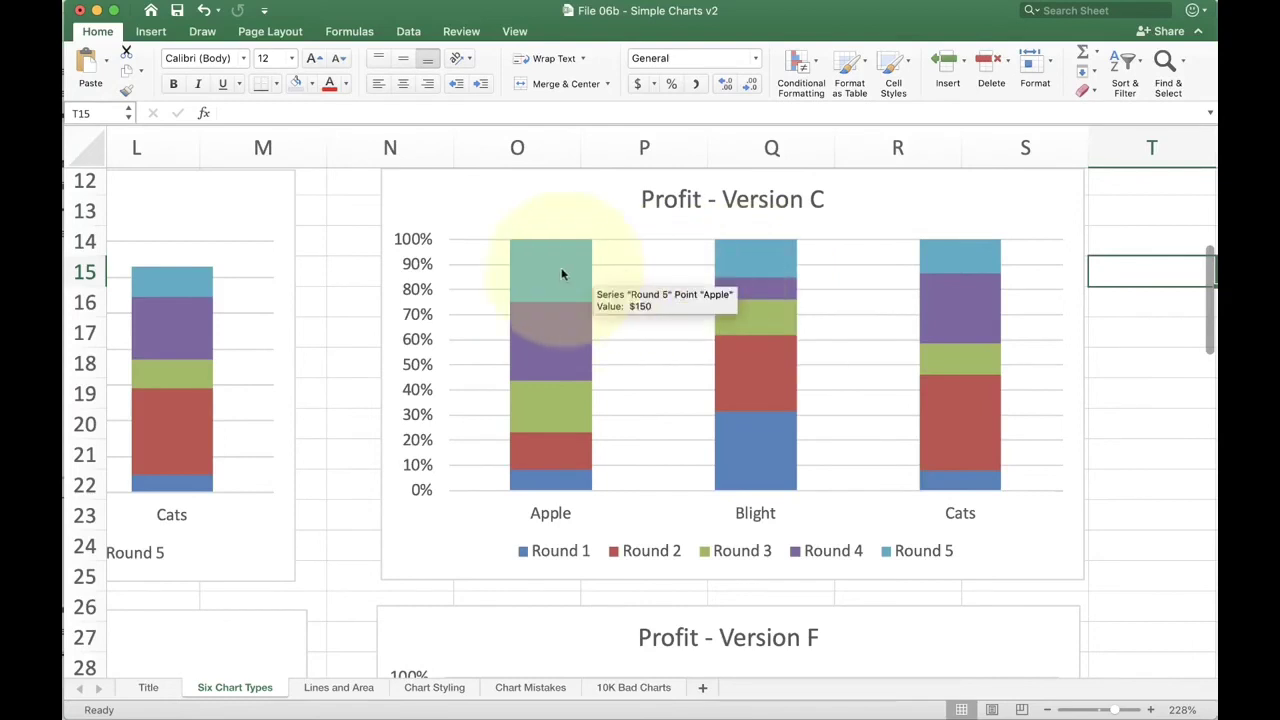
mouse_move(714, 302)
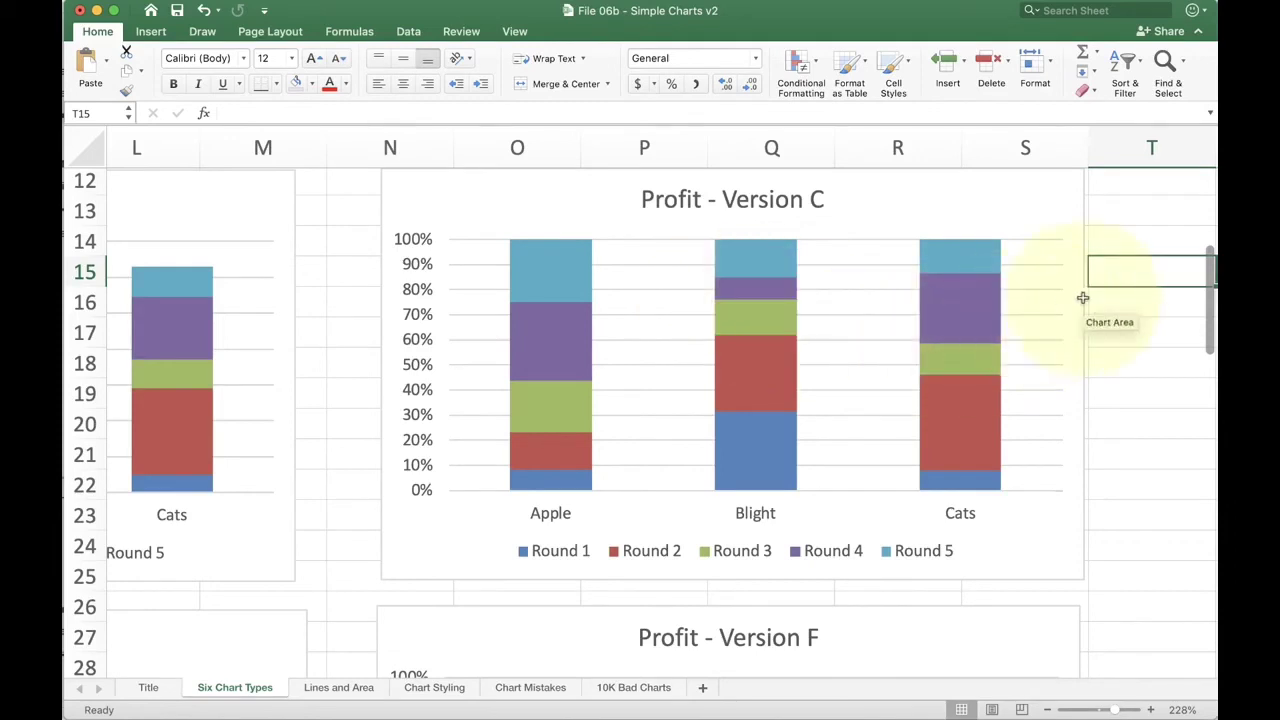
left_click(1130, 292)
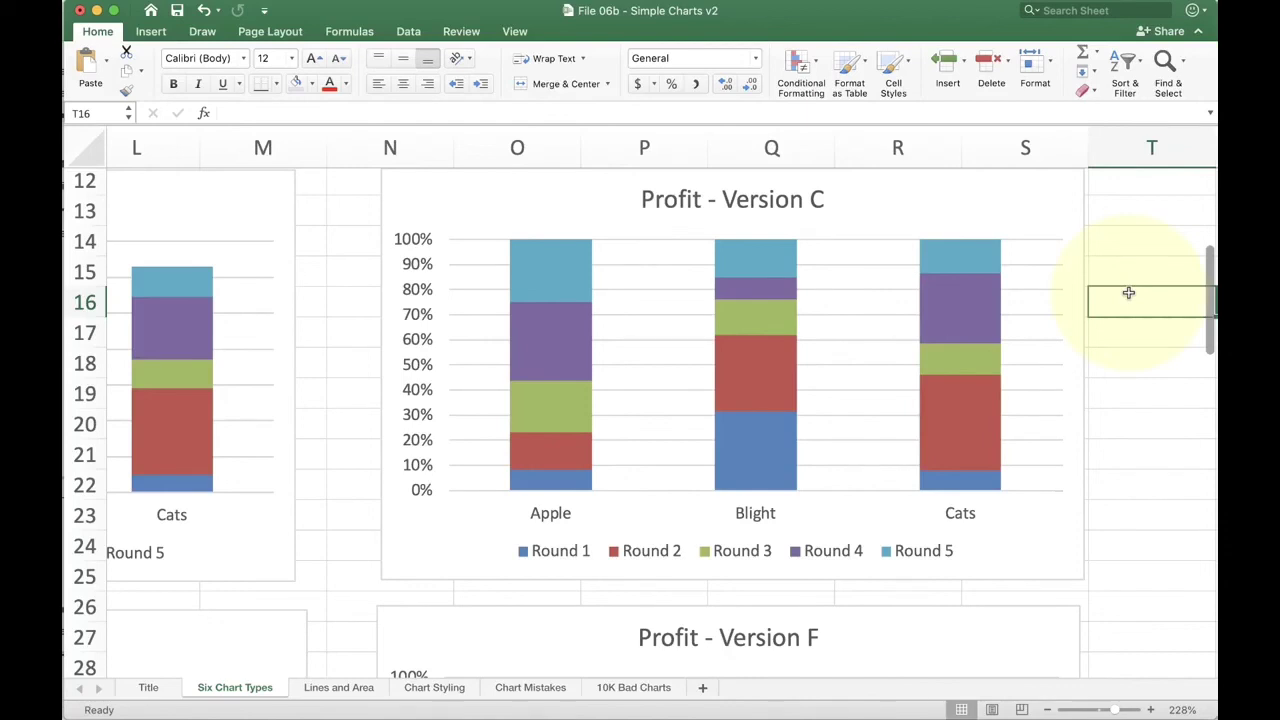
left_click(1064, 222)
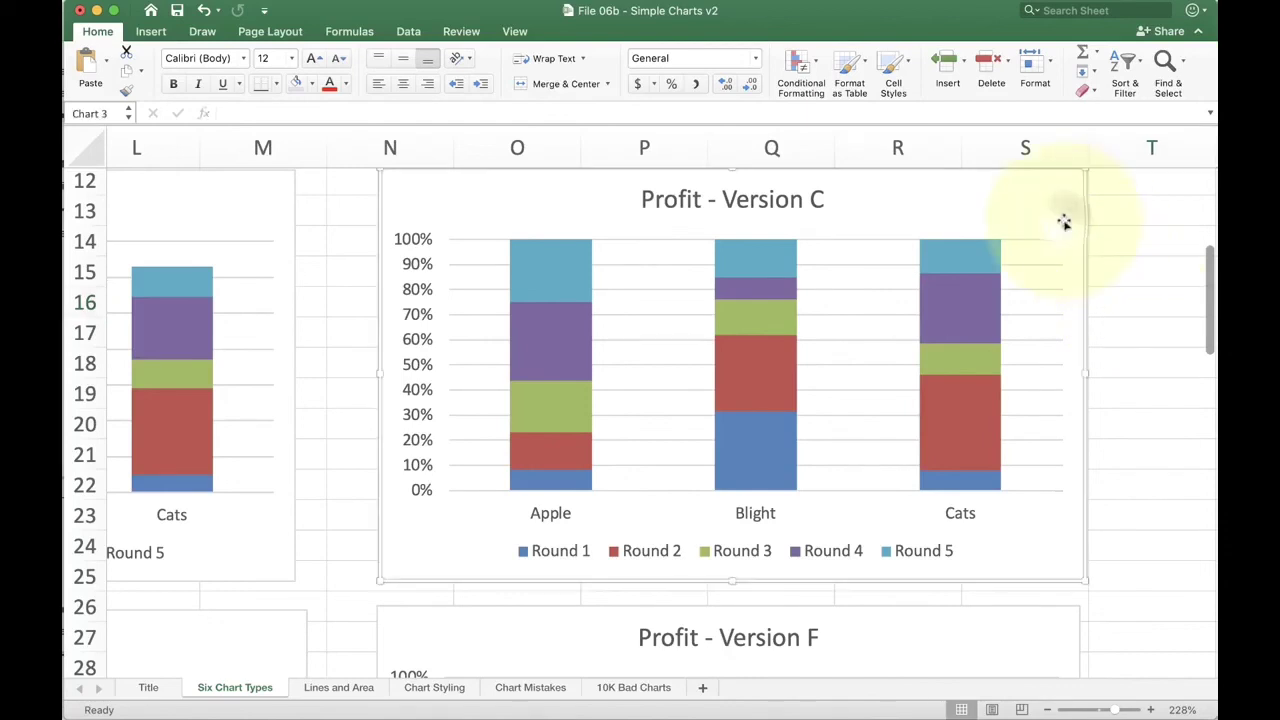
left_click(598, 36)
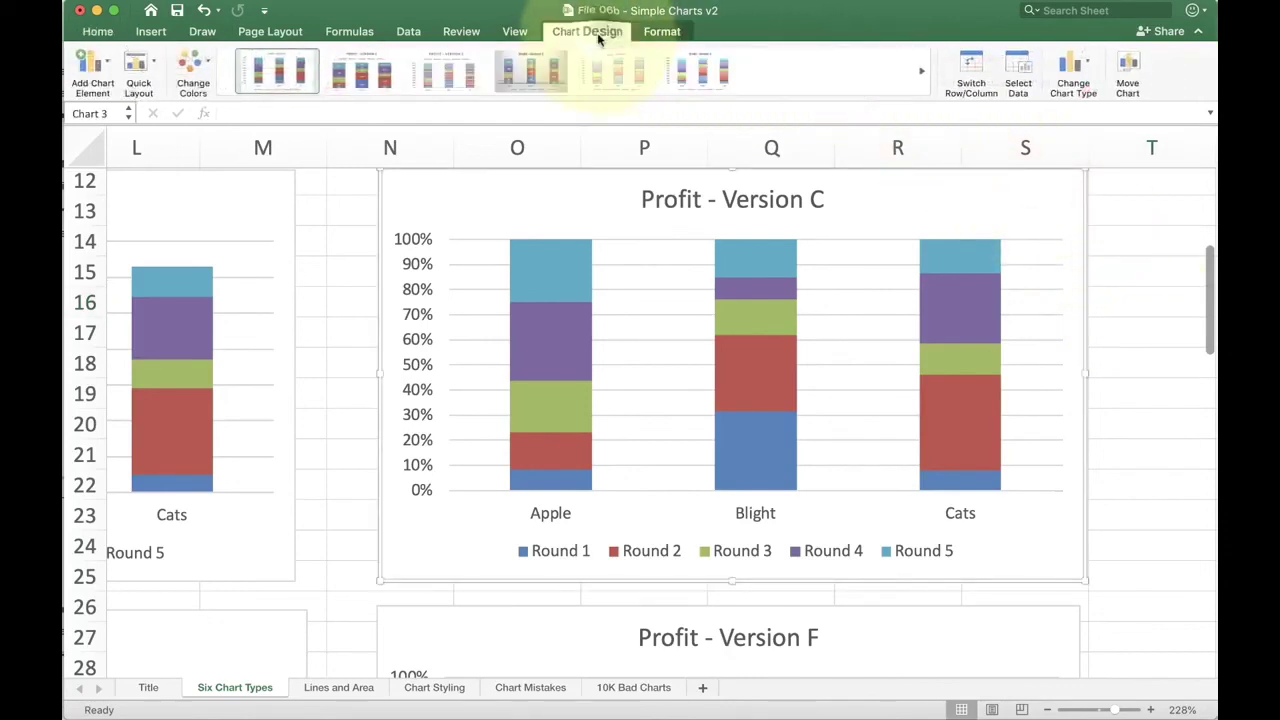
left_click(971, 67)
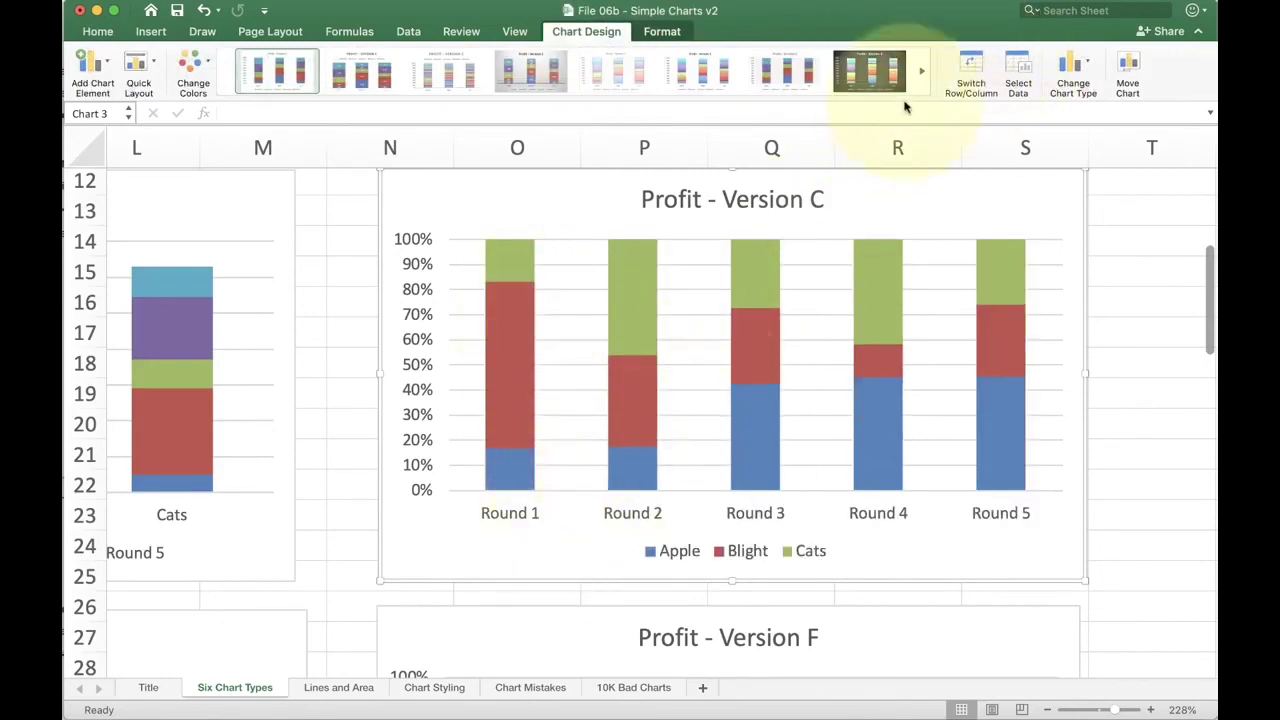
left_click(971, 67)
left_click(975, 67)
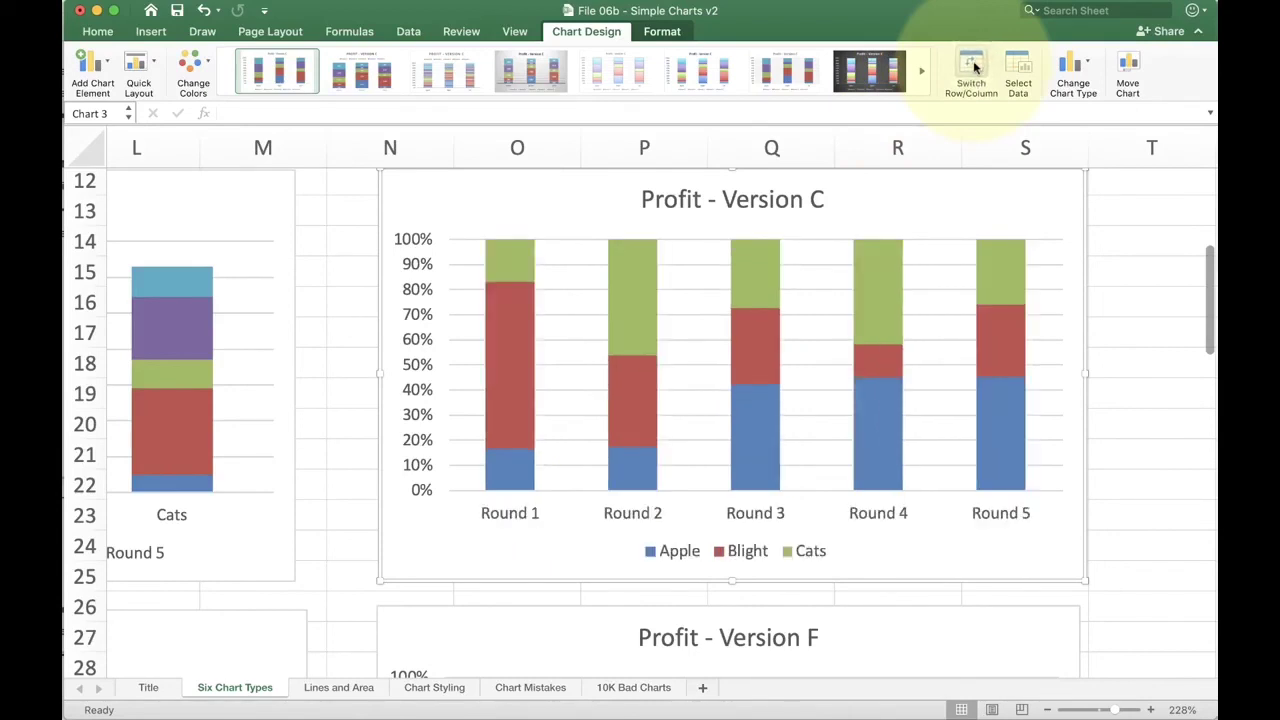
left_click(975, 67)
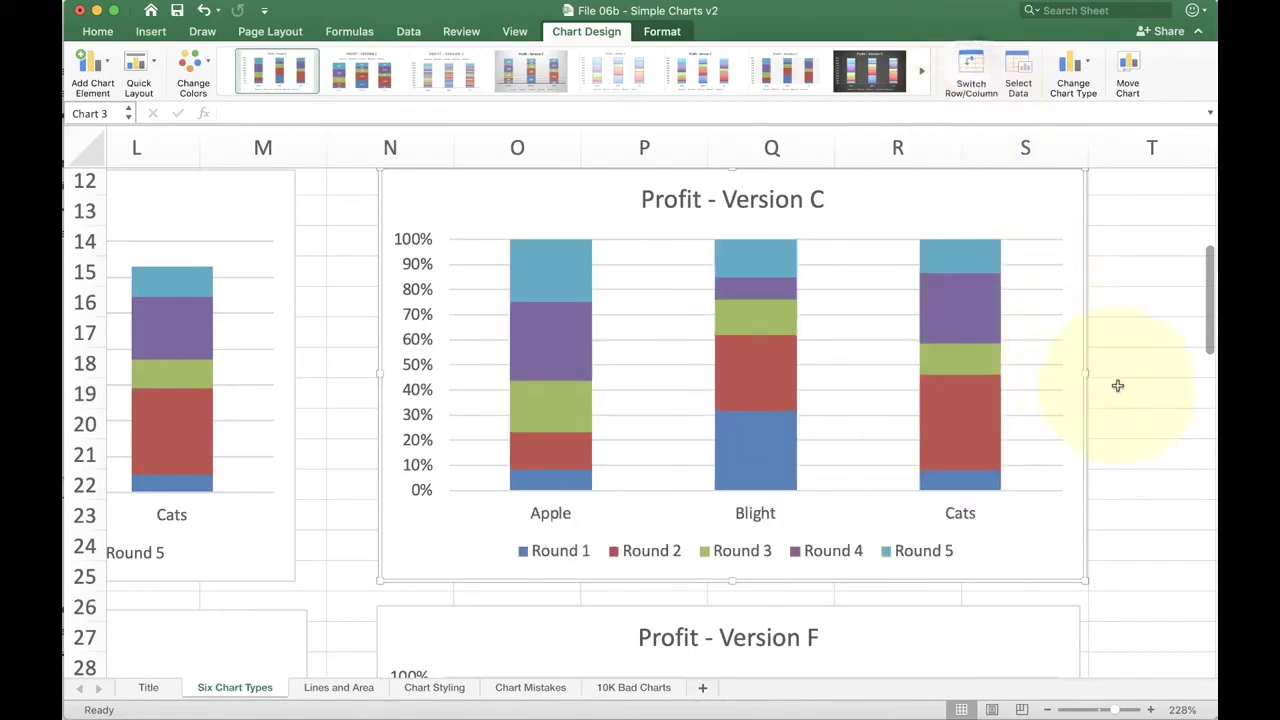
scroll(1117, 385, "down", 5)
Step: Read the bar values on the Profit - Version E chart, then scroll toward Version F
scroll(1117, 385, "left", 5)
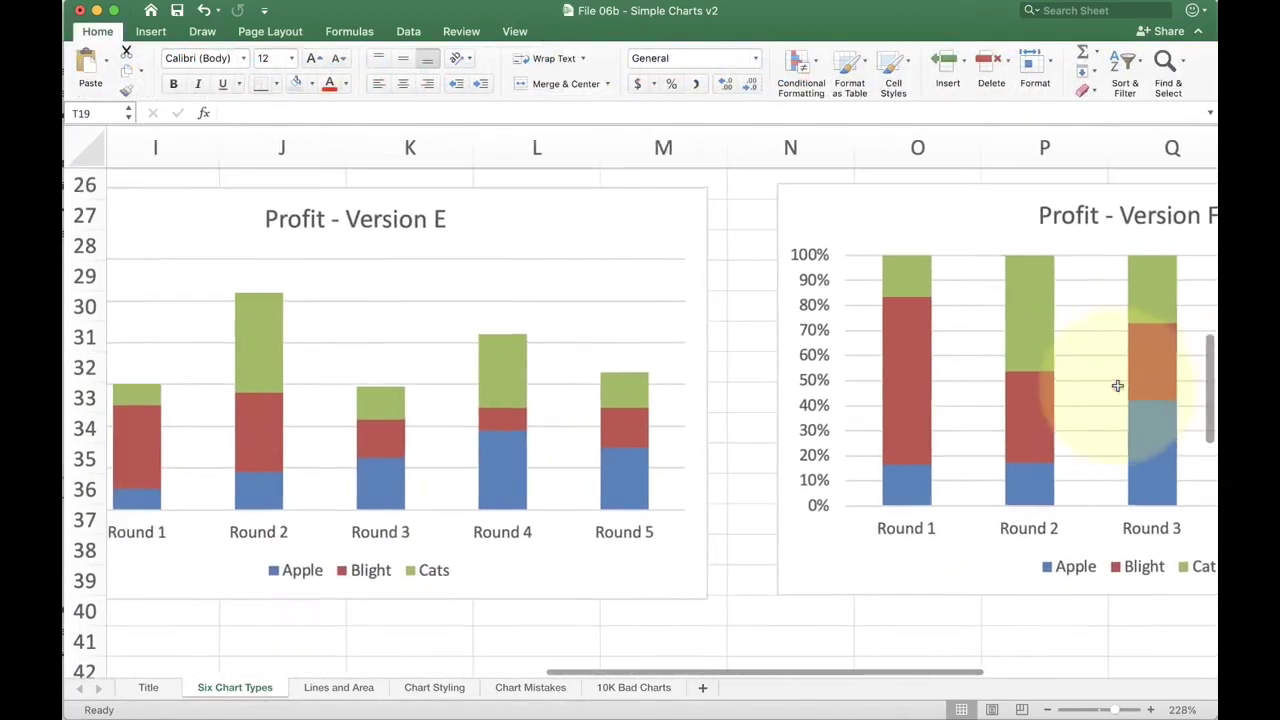
scroll(1117, 385, "down", 1)
scroll(1117, 385, "left", 2)
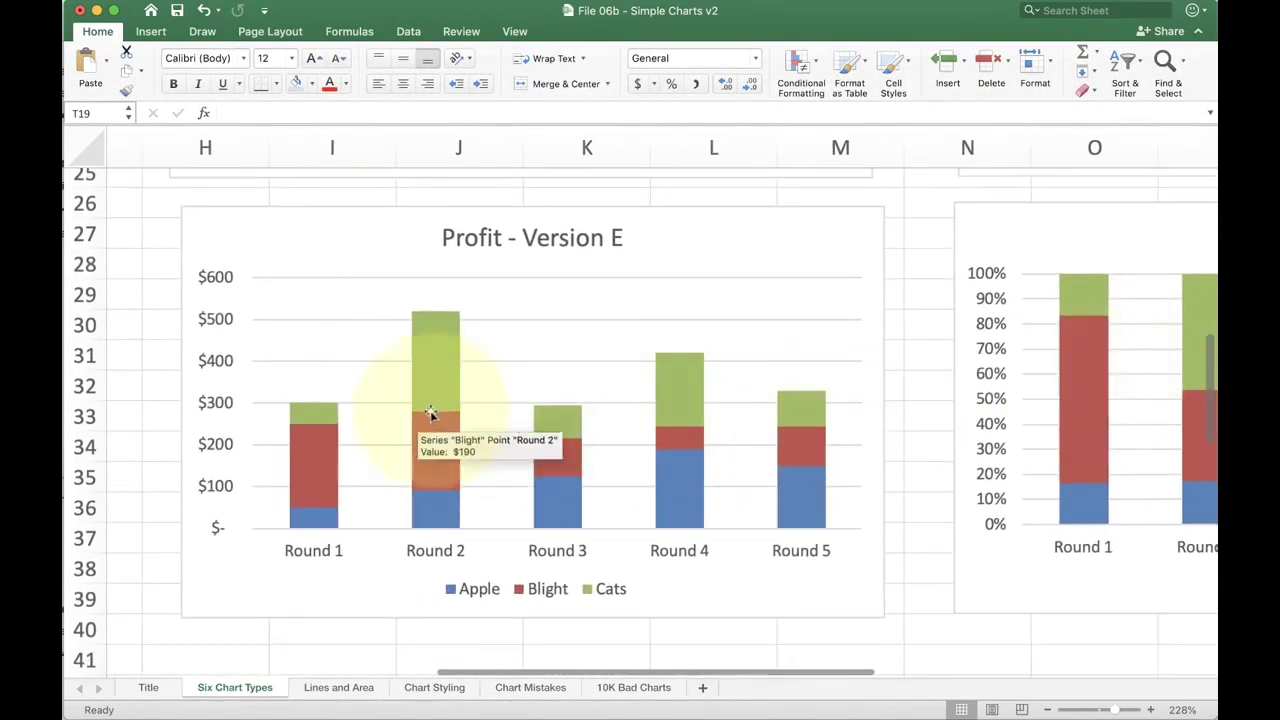
mouse_move(320, 447)
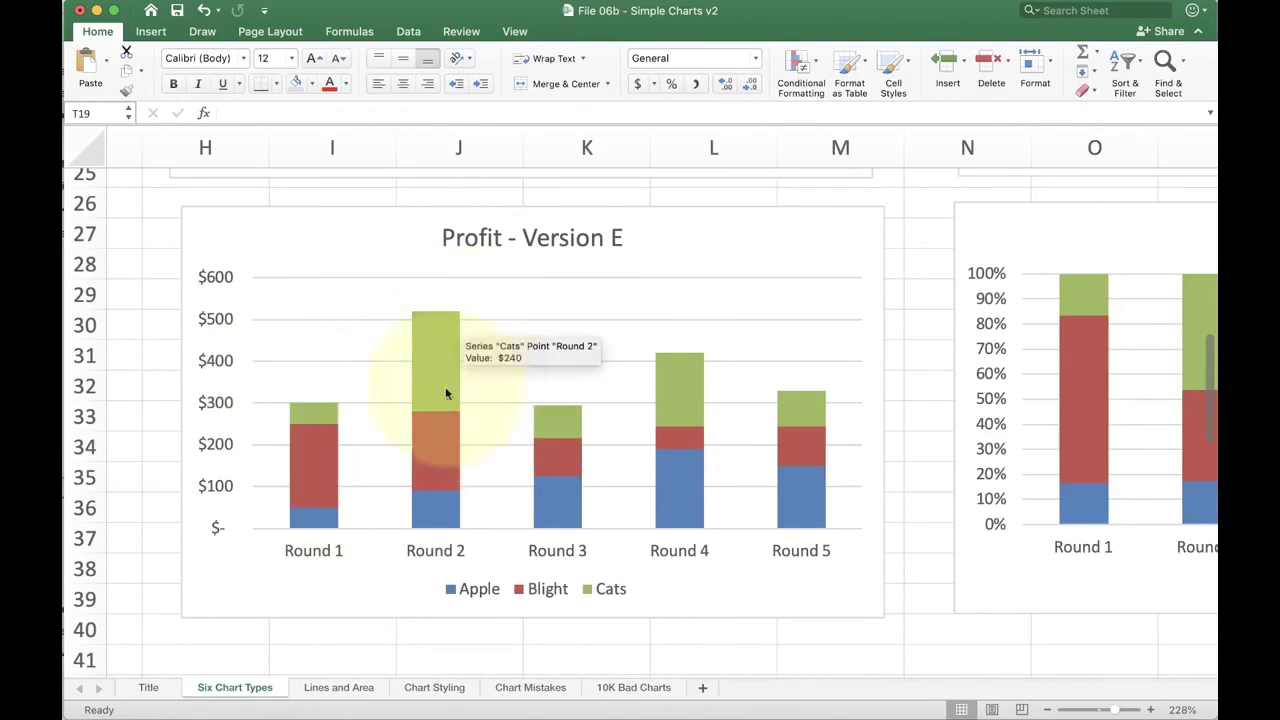
mouse_move(448, 453)
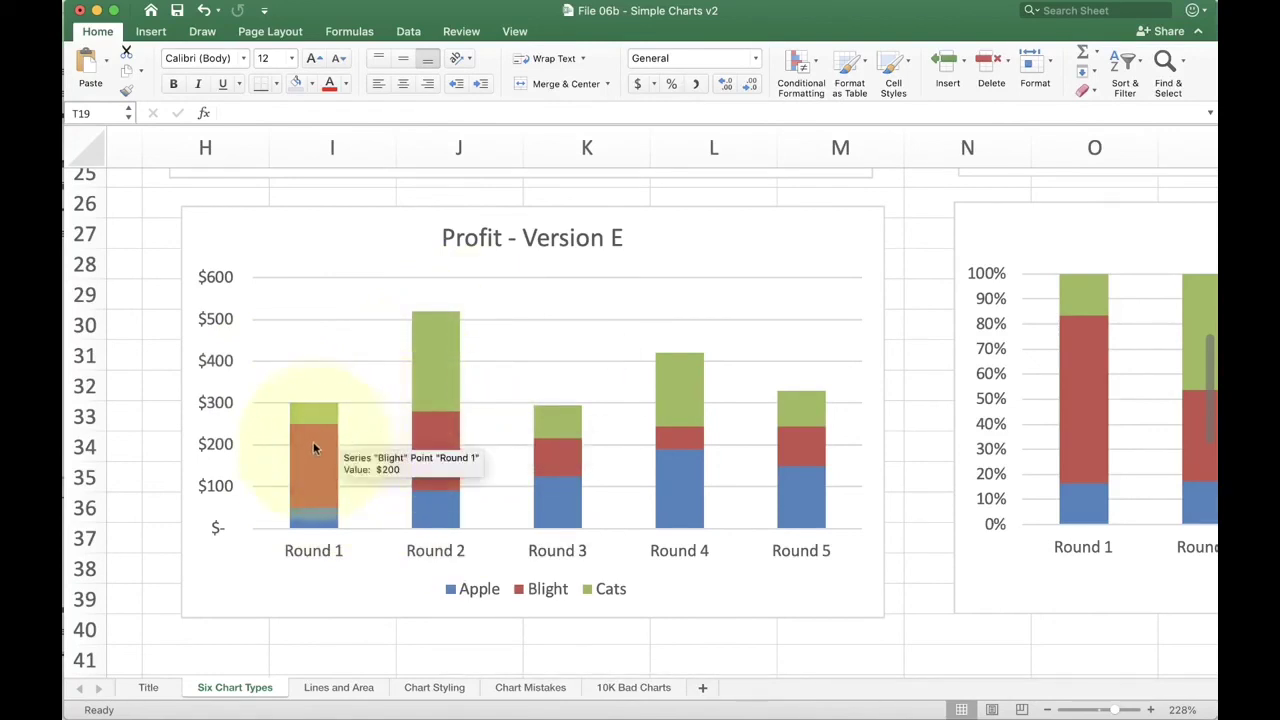
mouse_move(307, 471)
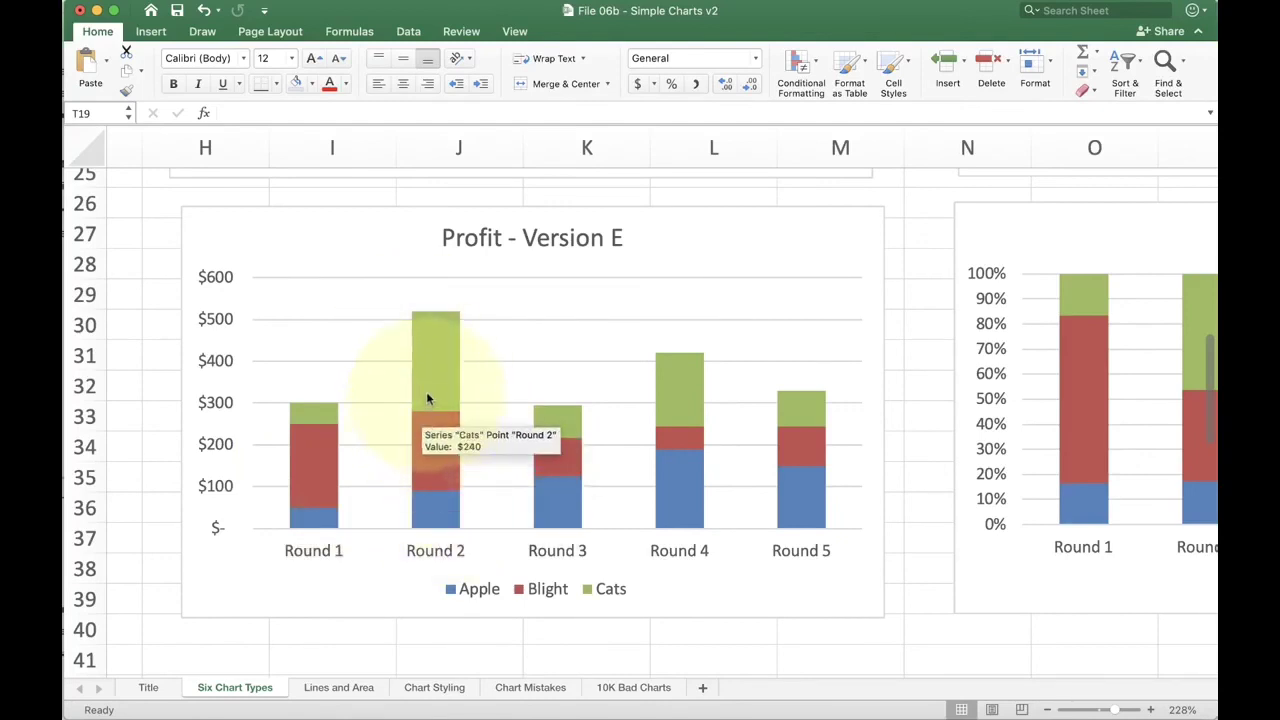
mouse_move(433, 318)
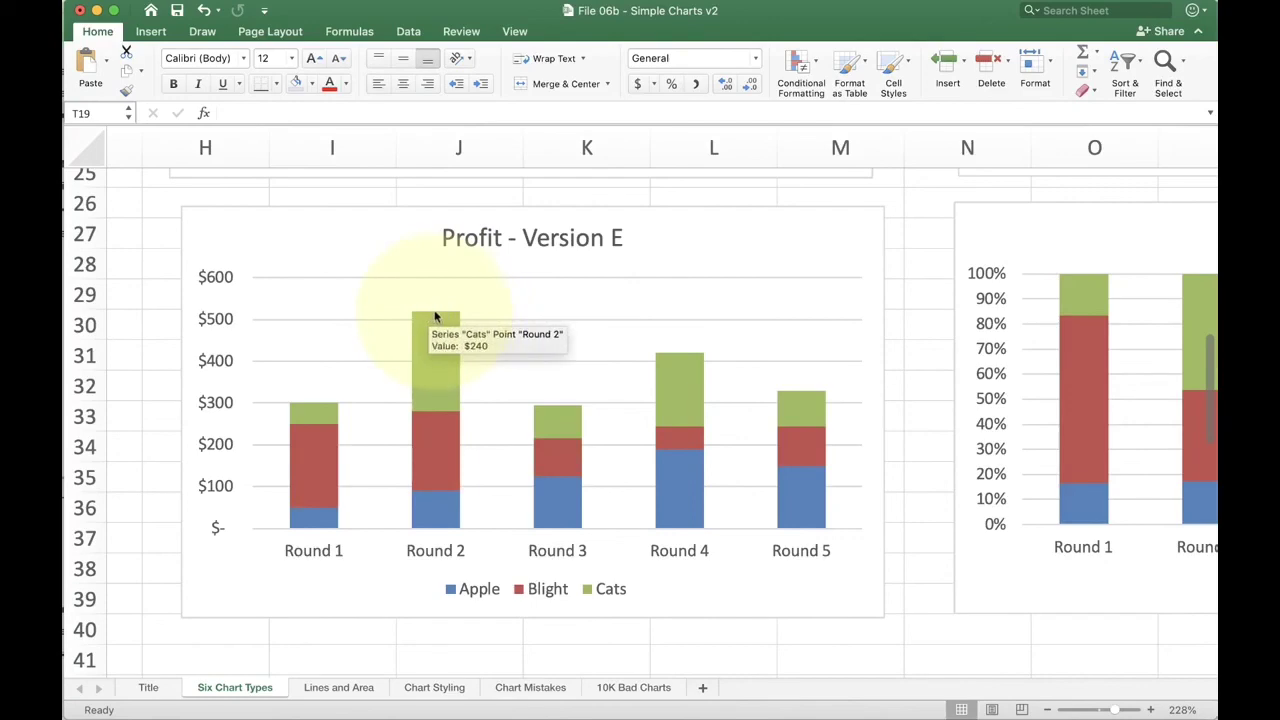
scroll(437, 423, "right", 5)
Step: Scroll down past the charts to the 2001–2005 Profit table in rows 45–53
scroll(438, 422, "right", 5)
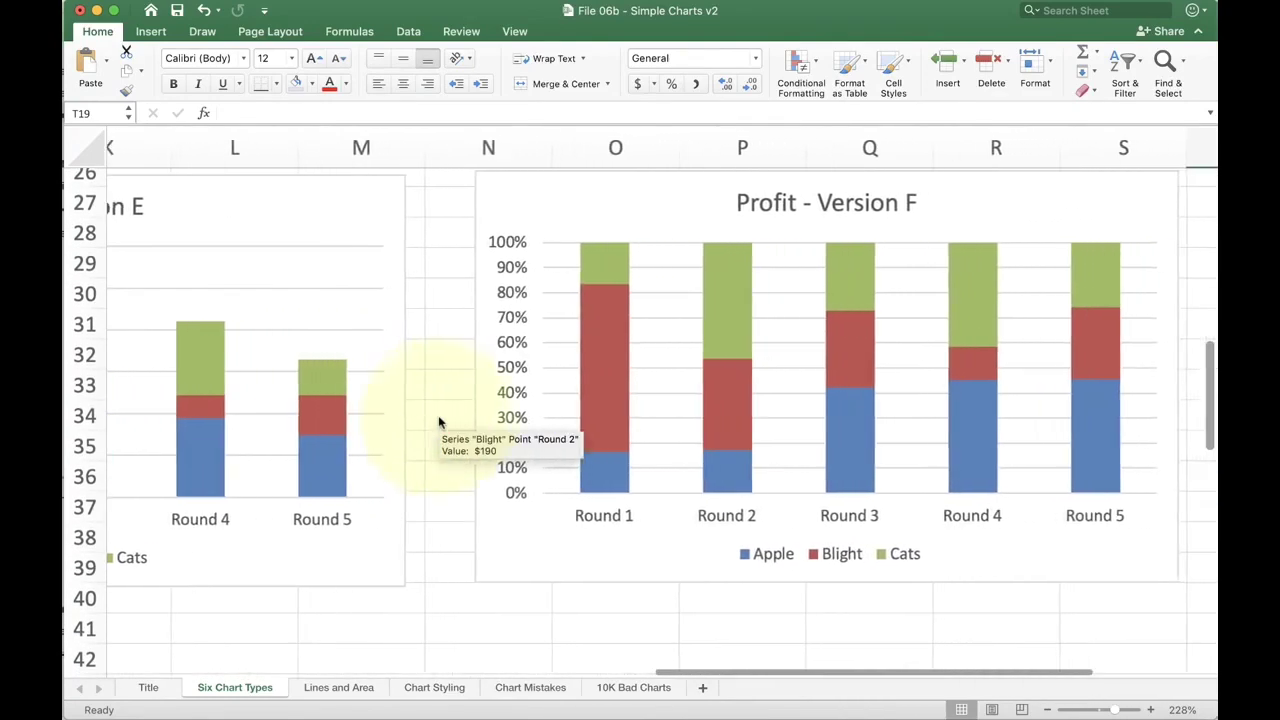
mouse_move(590, 382)
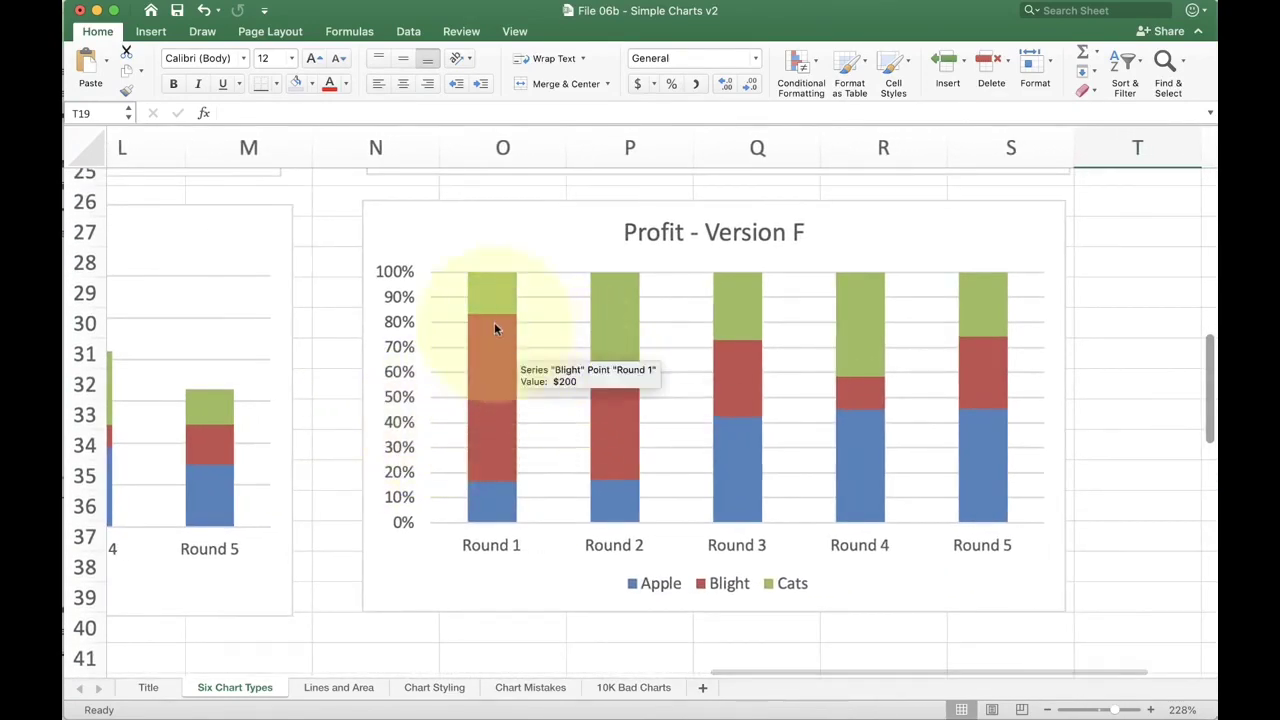
mouse_move(488, 368)
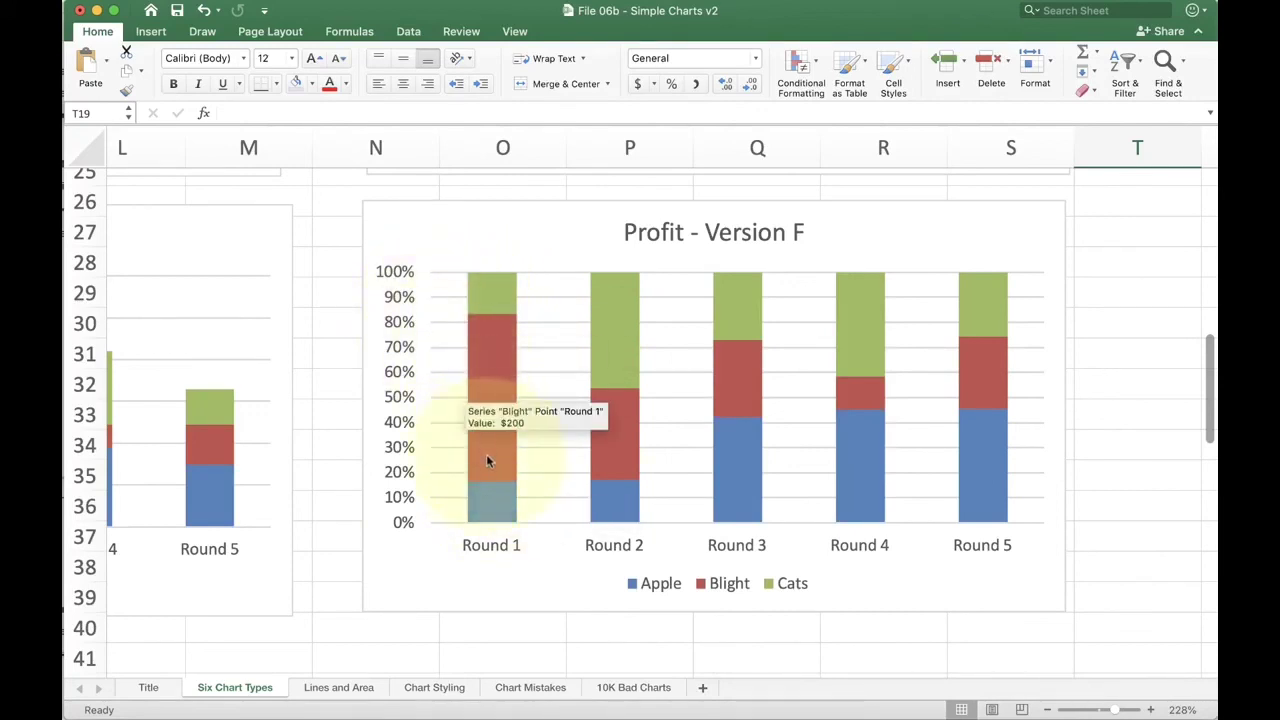
mouse_move(622, 421)
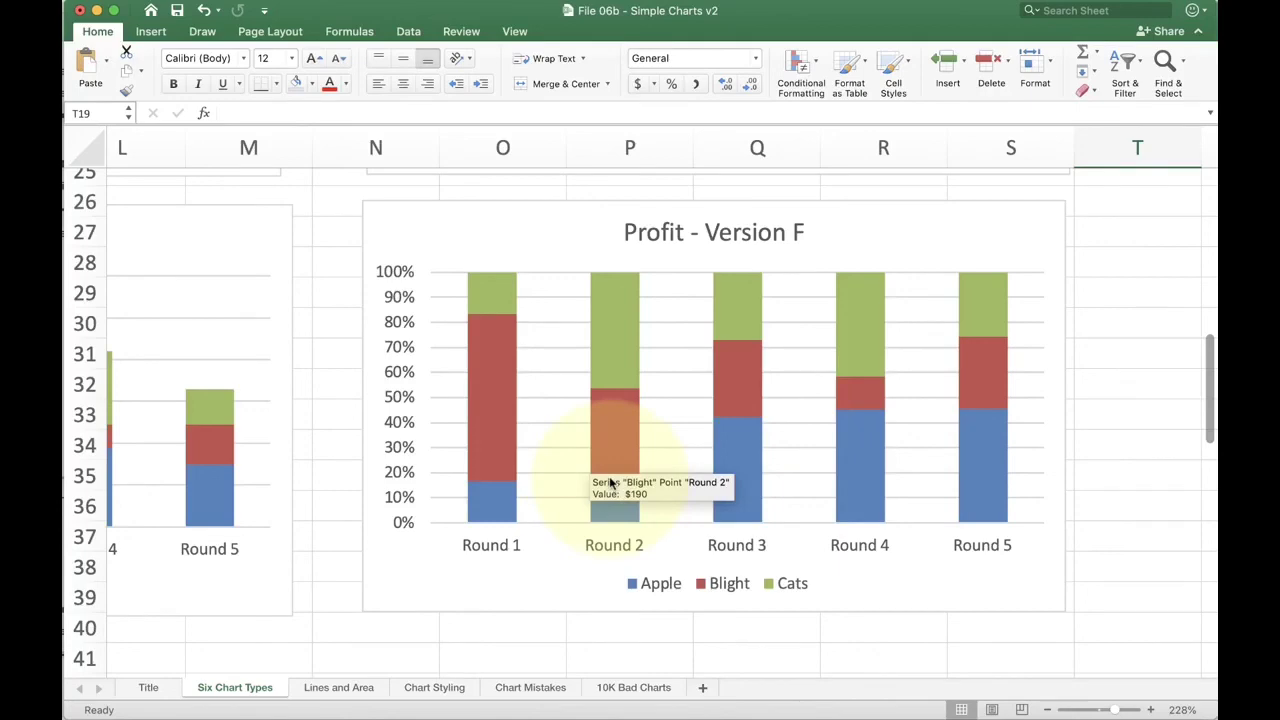
scroll(337, 448, "left", 10)
mouse_move(153, 407)
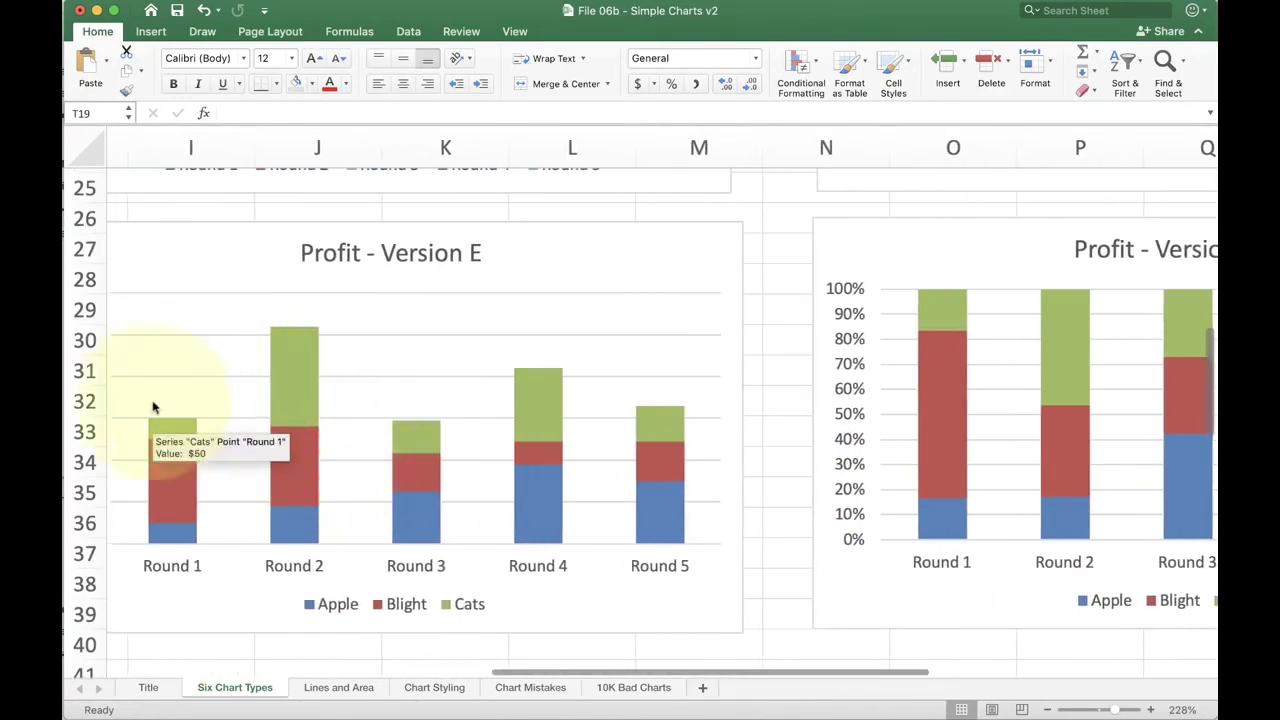
scroll(635, 394, "right", 5)
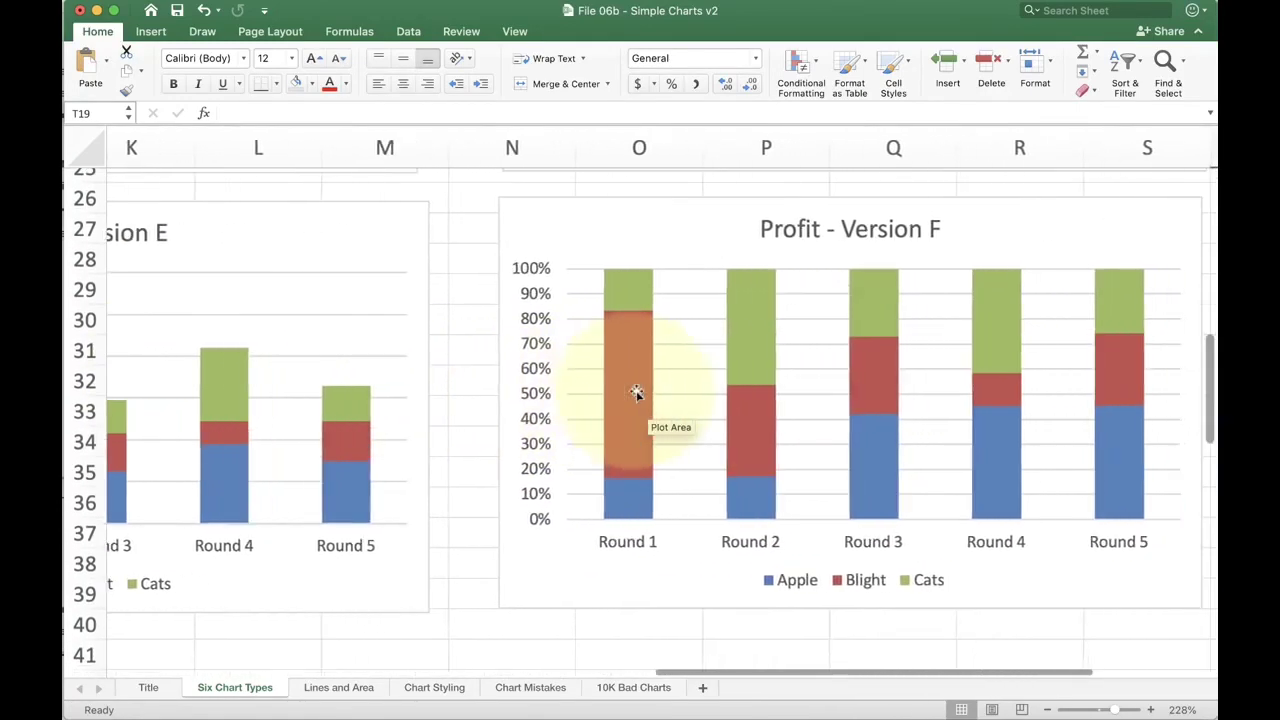
scroll(635, 393, "right", 2)
scroll(636, 393, "left", 8)
scroll(636, 393, "down", 3)
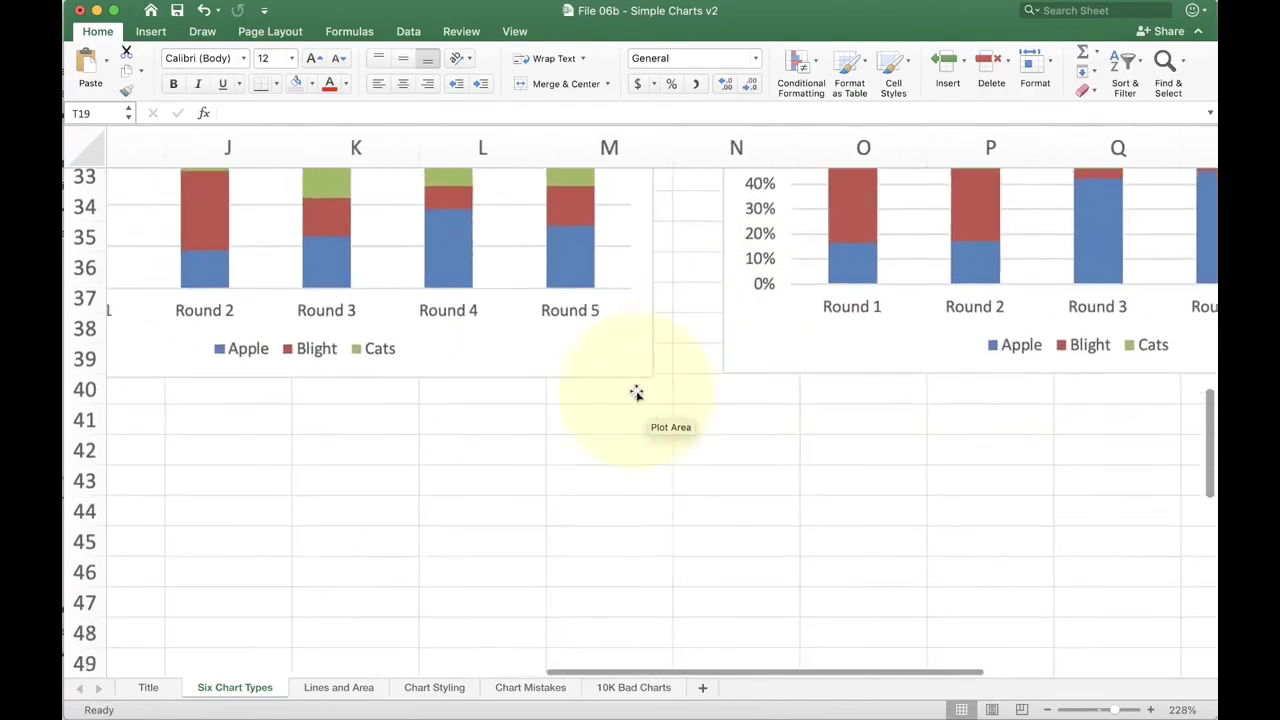
scroll(636, 393, "left", 5)
scroll(636, 393, "down", 4)
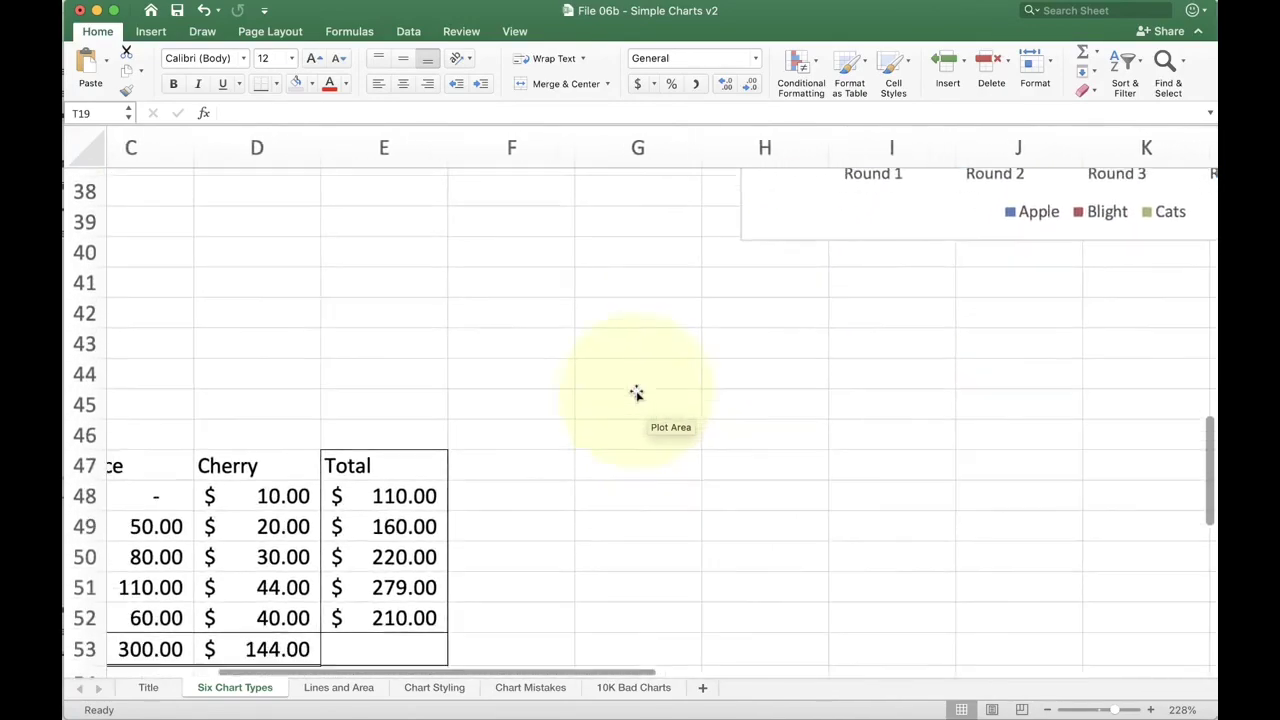
scroll(636, 393, "left", 1)
scroll(636, 393, "down", 1)
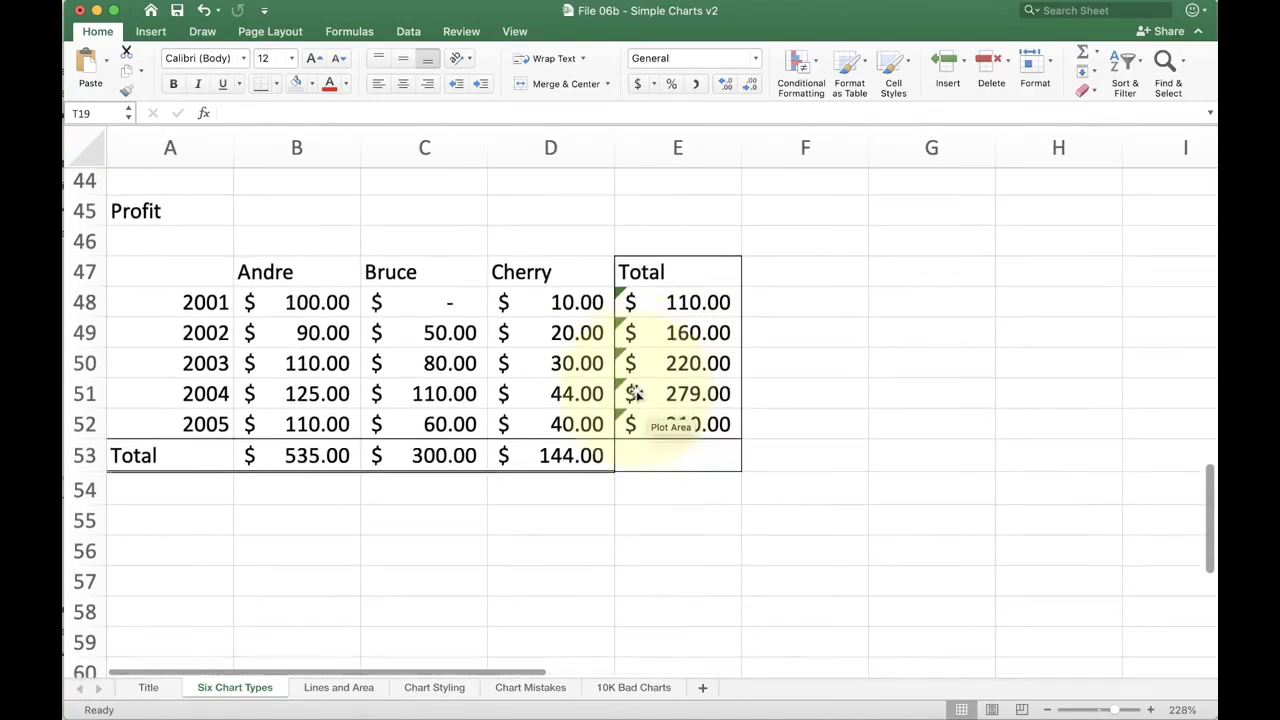